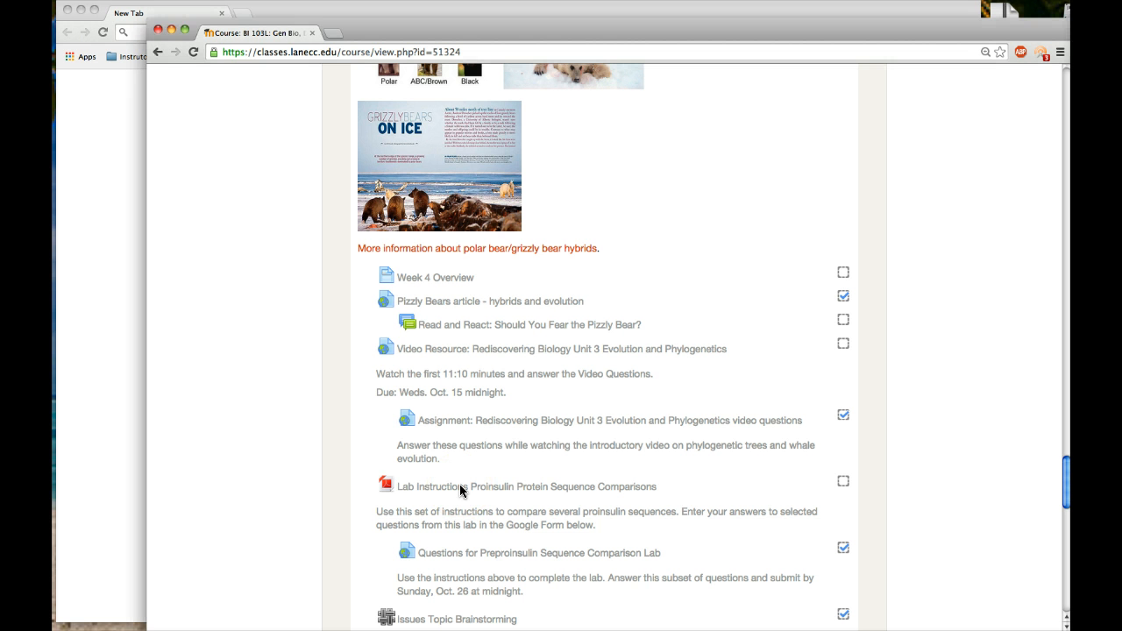
Open the proinsulin lab instructions and the Preproinsulin Sequence Comparison Lab question form from the course page.
left_click(460, 487)
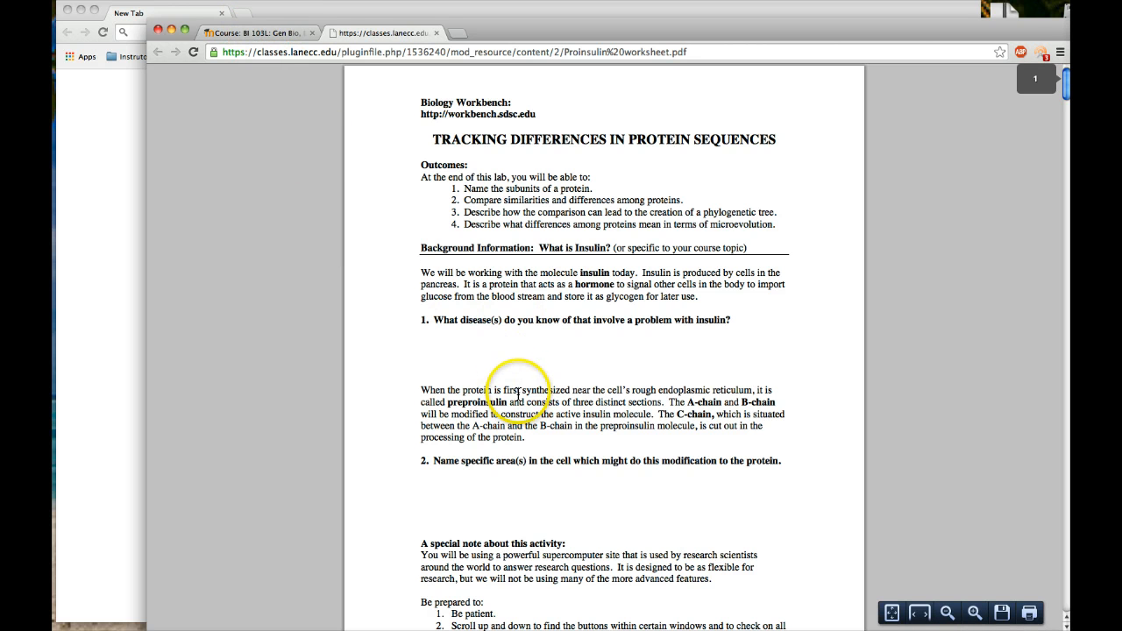
left_click(277, 35)
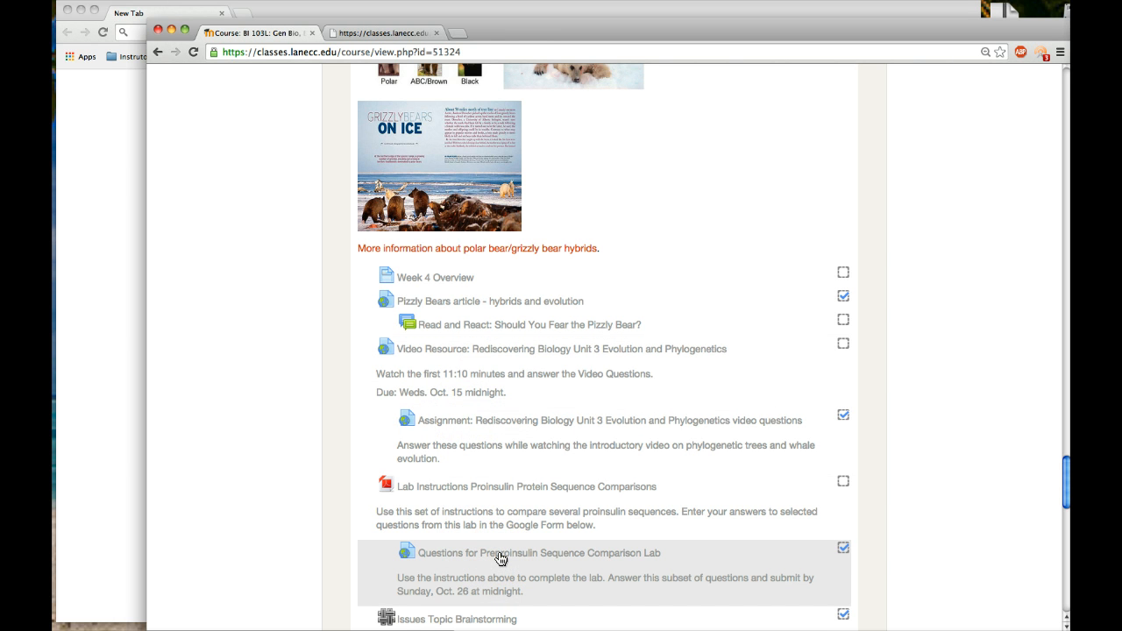
left_click(501, 559)
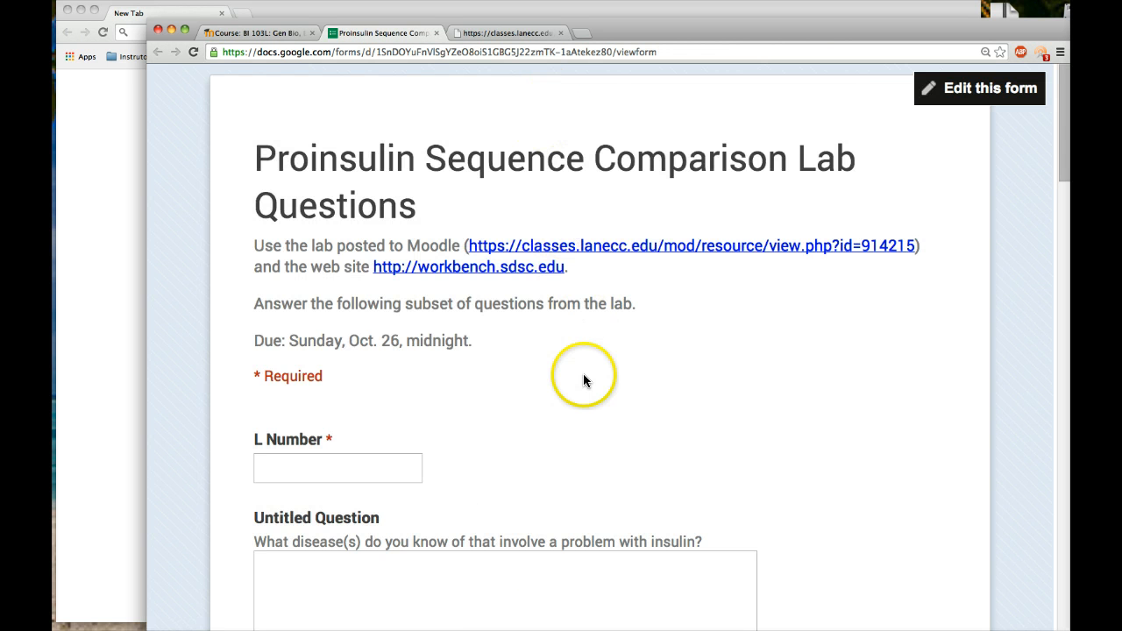
scroll(585, 379, "down", 10)
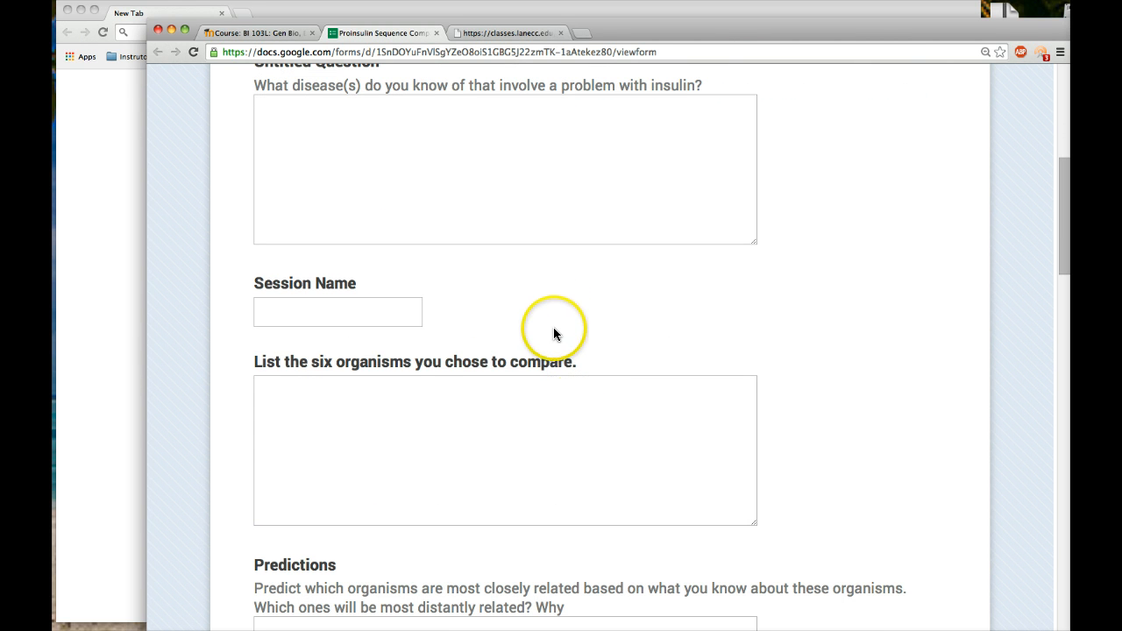
Return to the lab worksheet, open its workbench.sdsc.edu link in a new window and enter Biology Workbench 3.2.
left_click(510, 34)
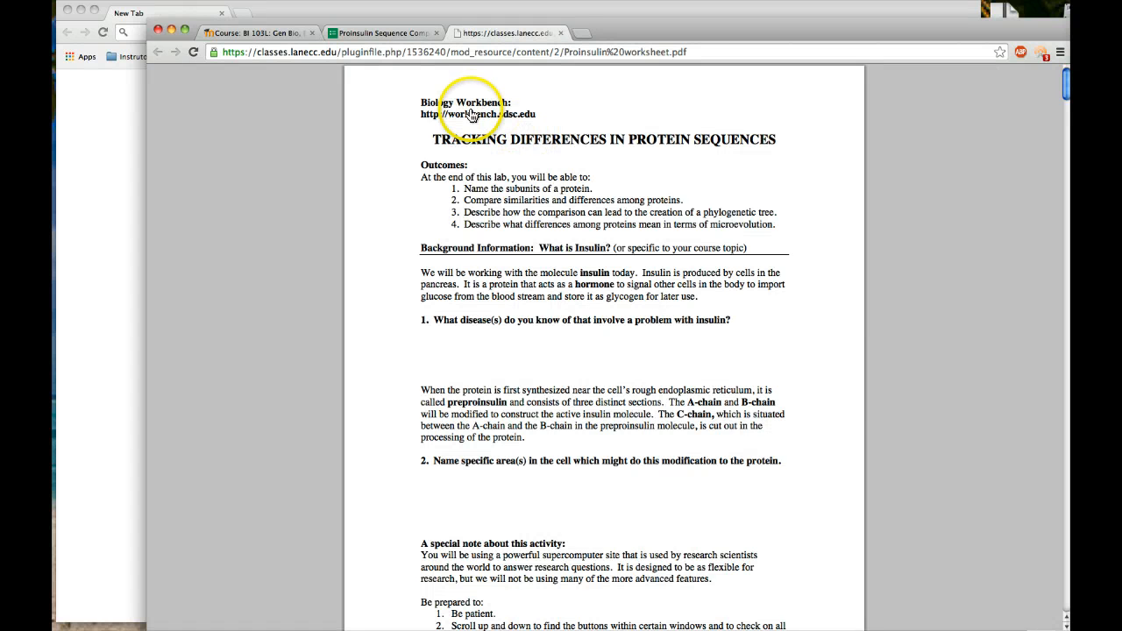
left_click(422, 117)
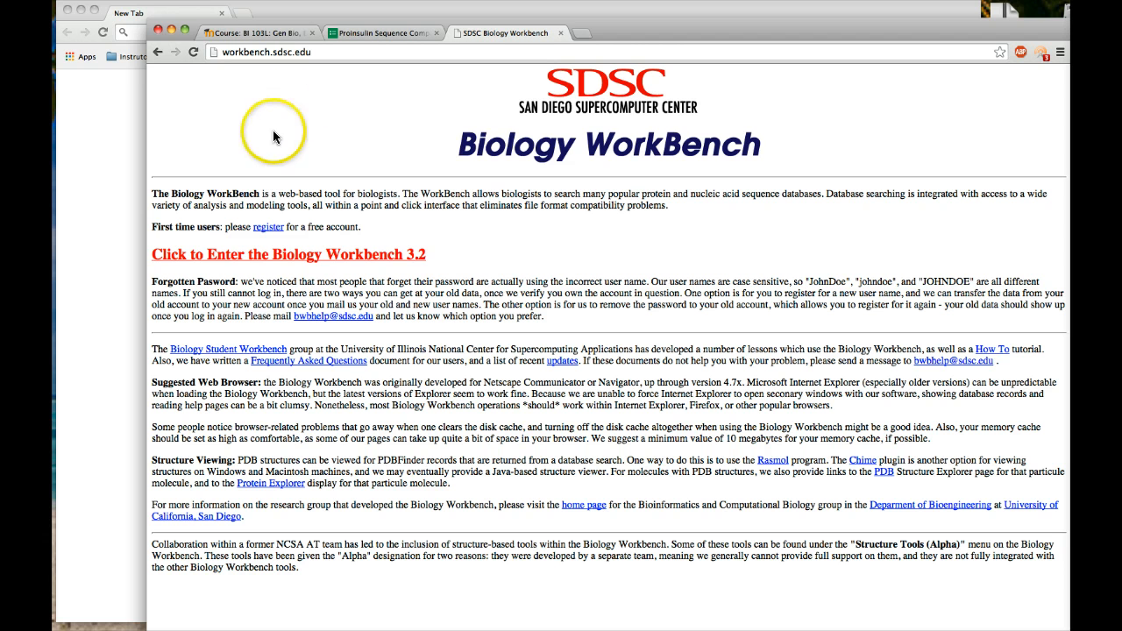
left_click(158, 55)
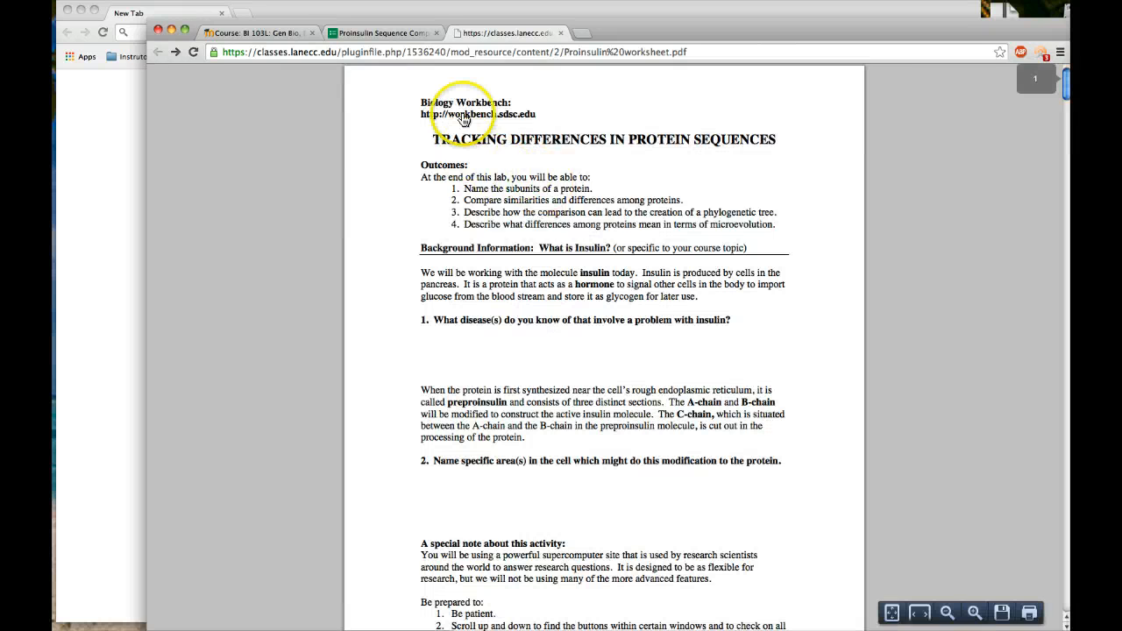
right_click(464, 113)
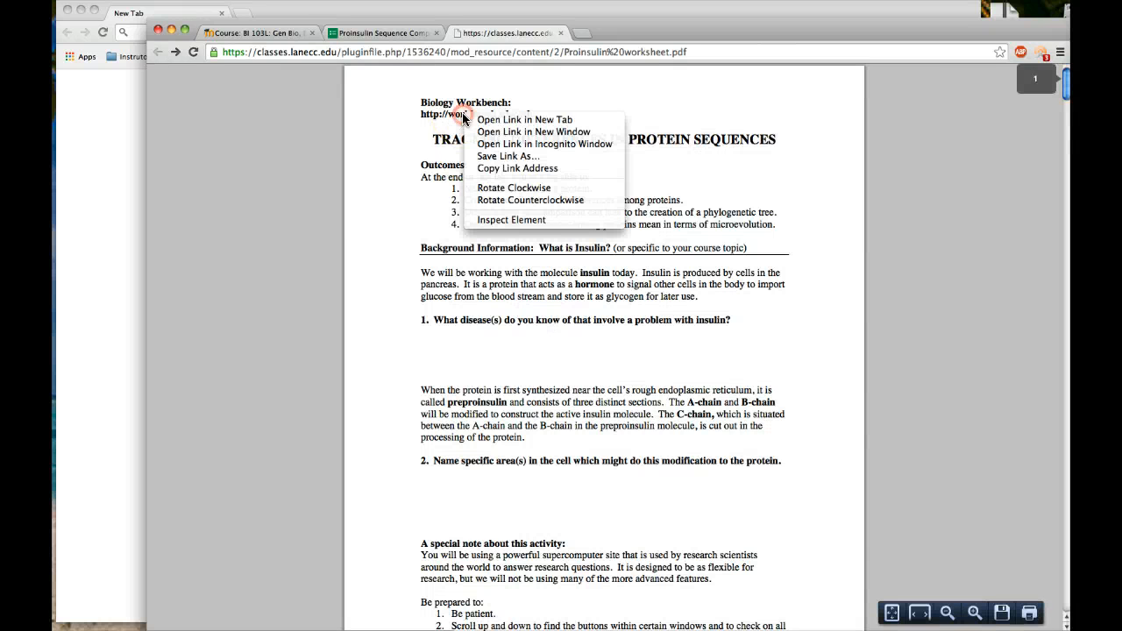
left_click(533, 134)
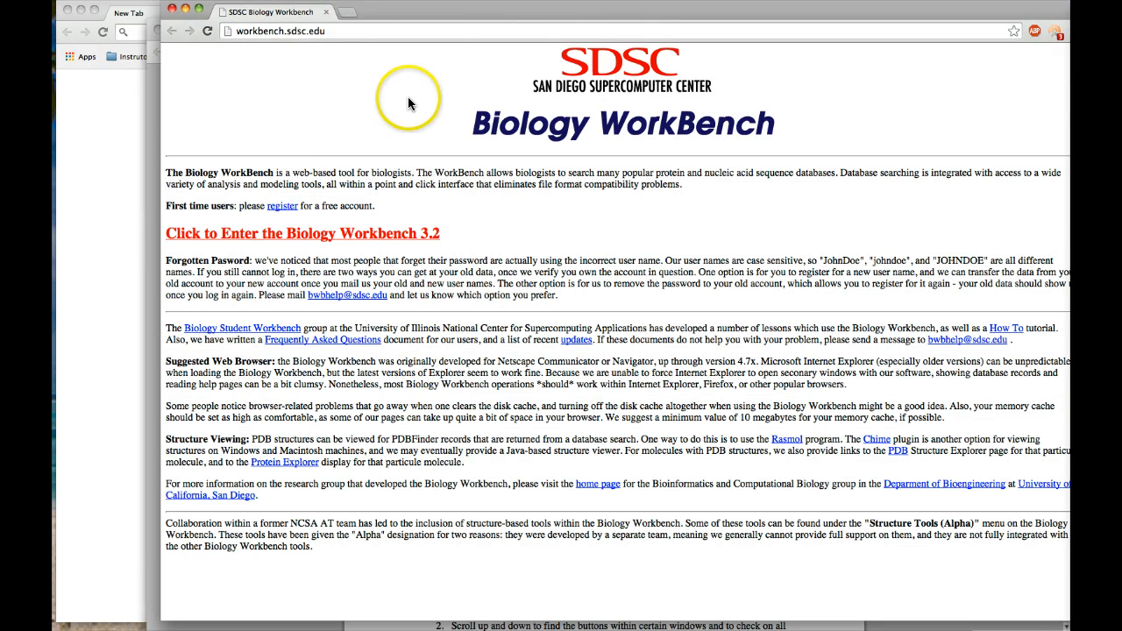
left_click(309, 239)
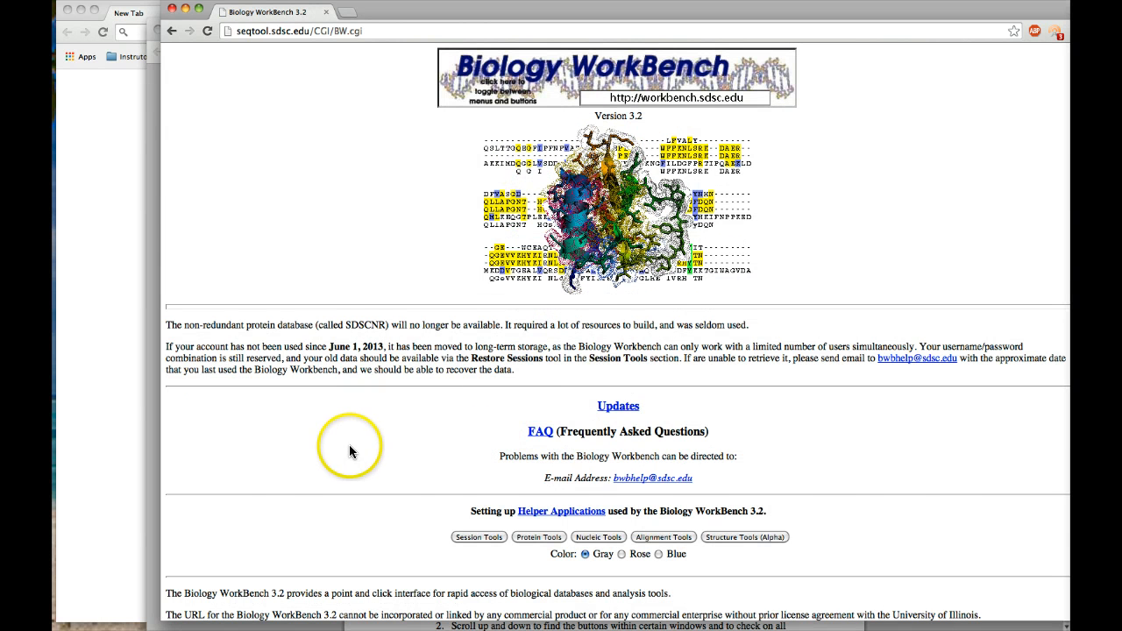
scroll(372, 478, "down", 3)
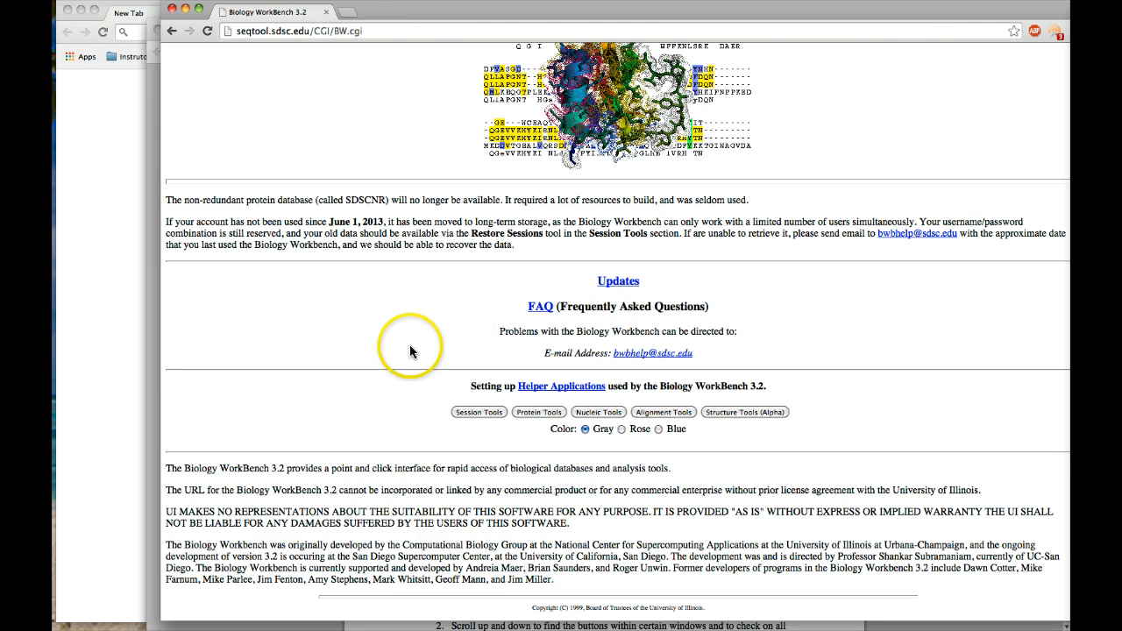
Review the worksheet's Step 1 instructions for starting a session and return to the Biology WorkBench window.
key("super+grave")
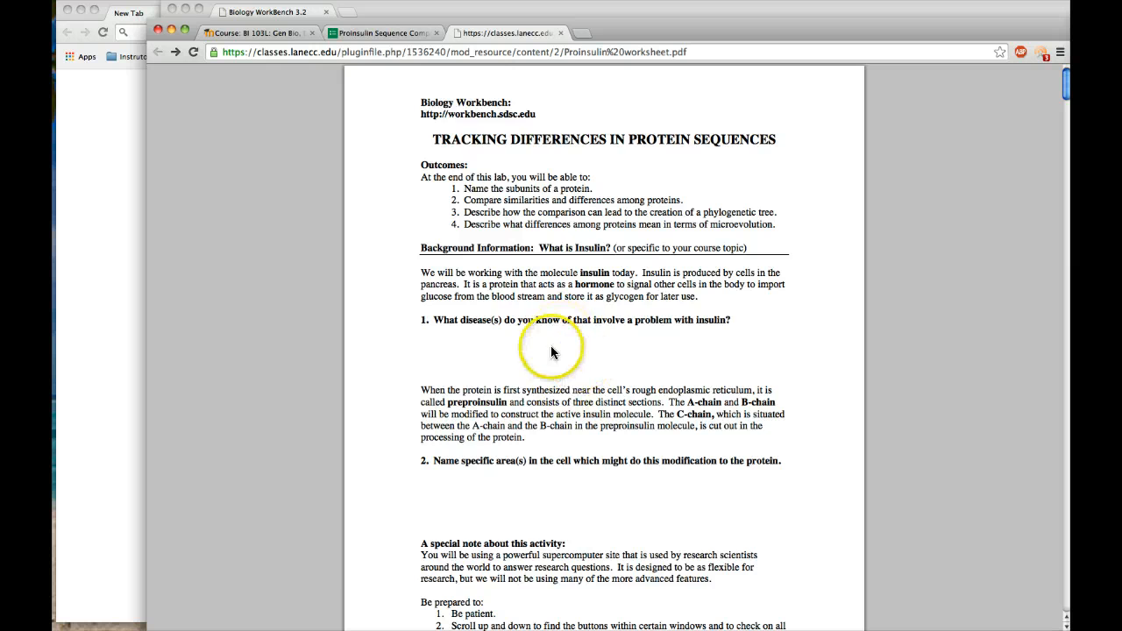
scroll(550, 351, "down", 5)
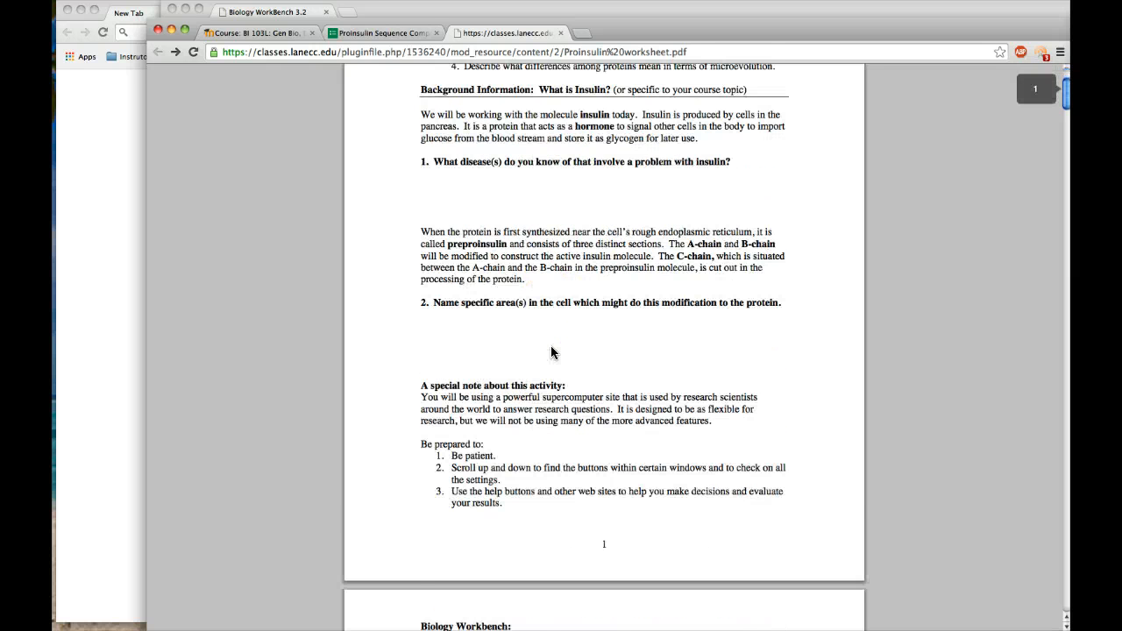
scroll(551, 351, "down", 10)
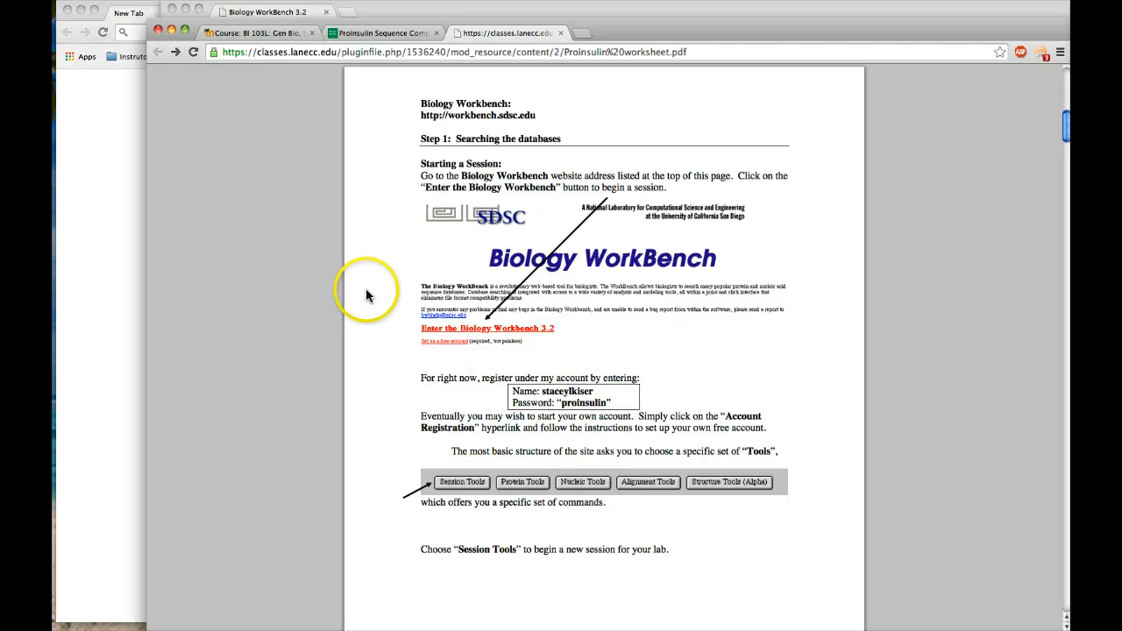
key("super+grave")
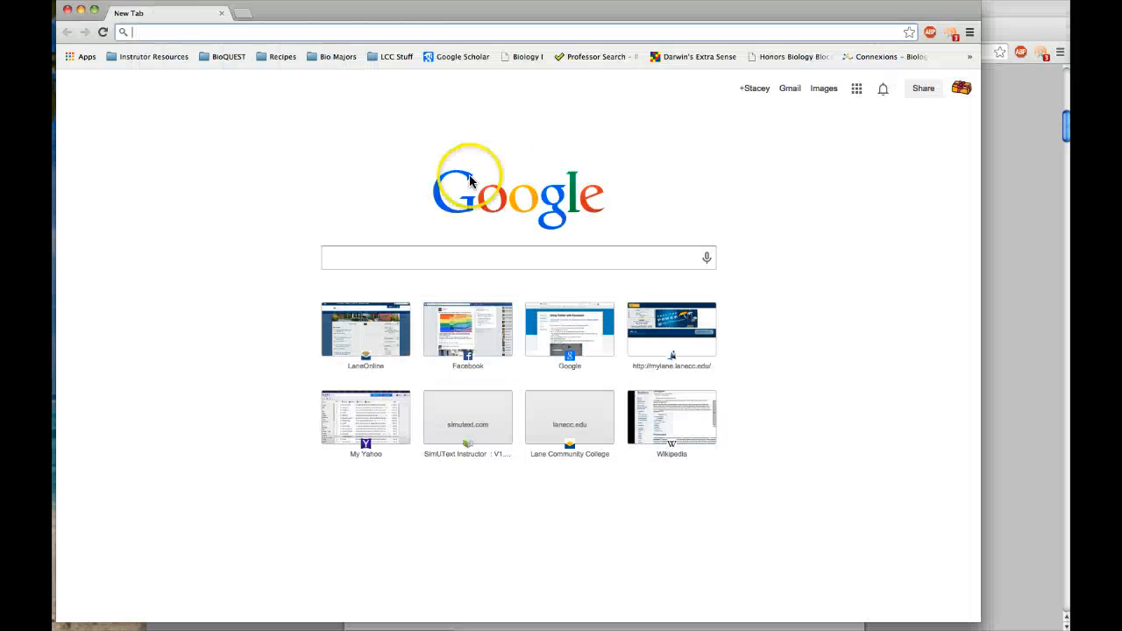
key("super+grave")
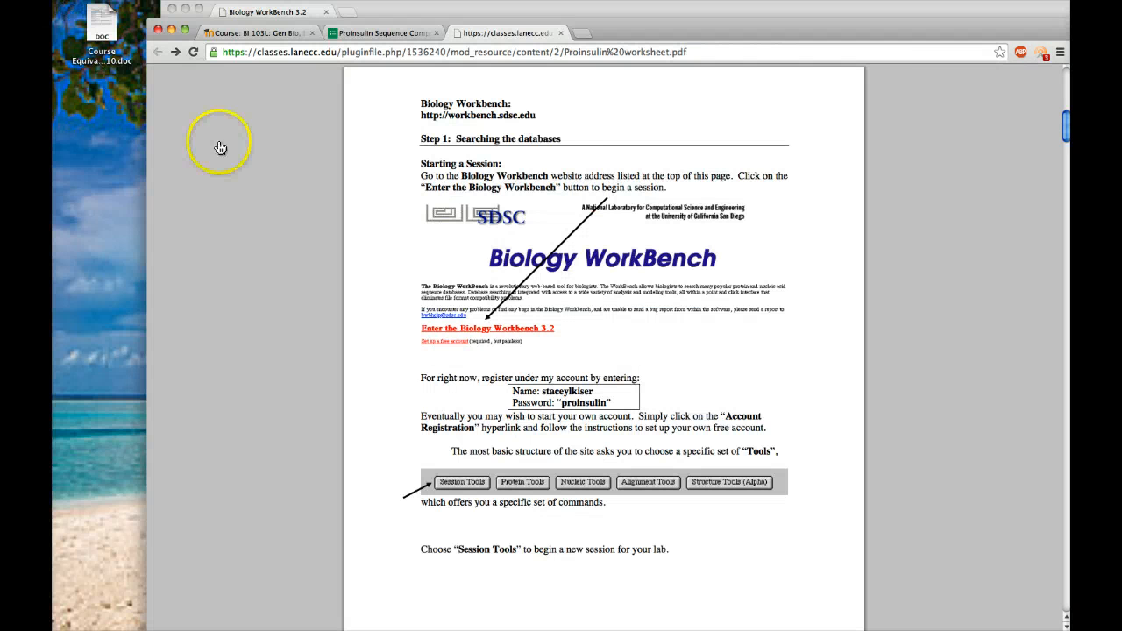
key("super+grave")
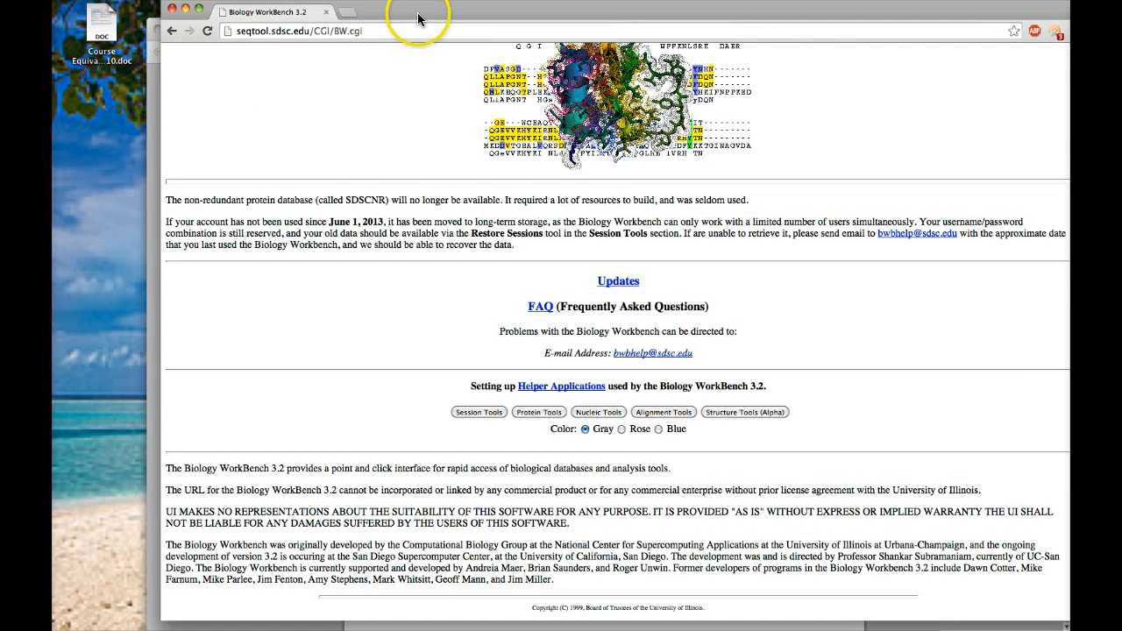
Open the Session Tools in Biology WorkBench and look through the list of saved sessions.
left_click_drag(419, 18, 320, 26)
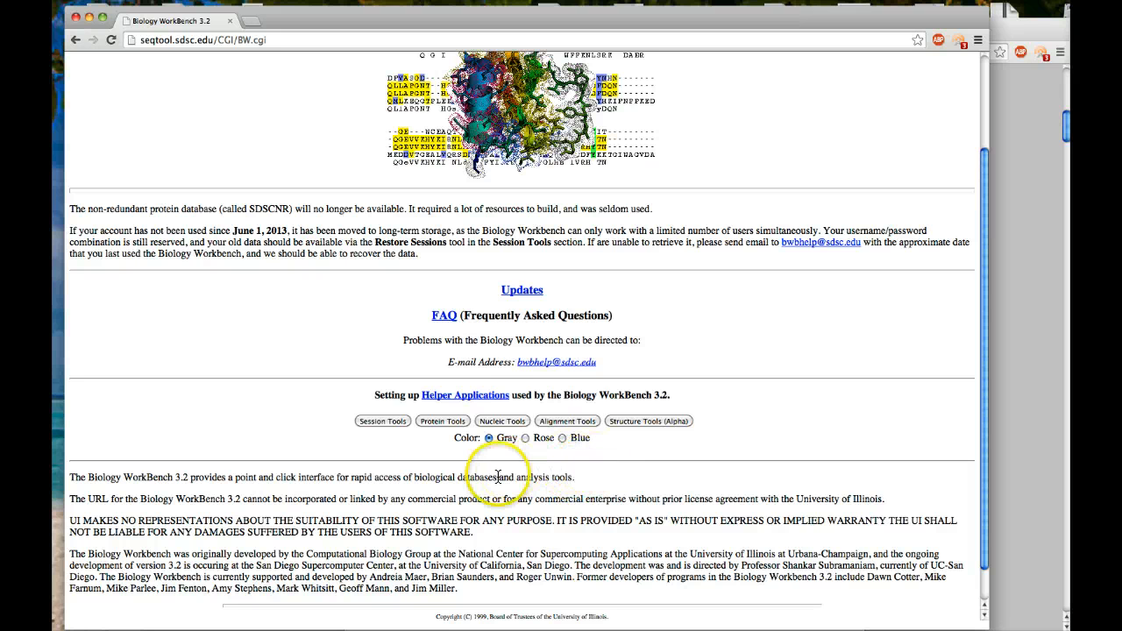
left_click(384, 422)
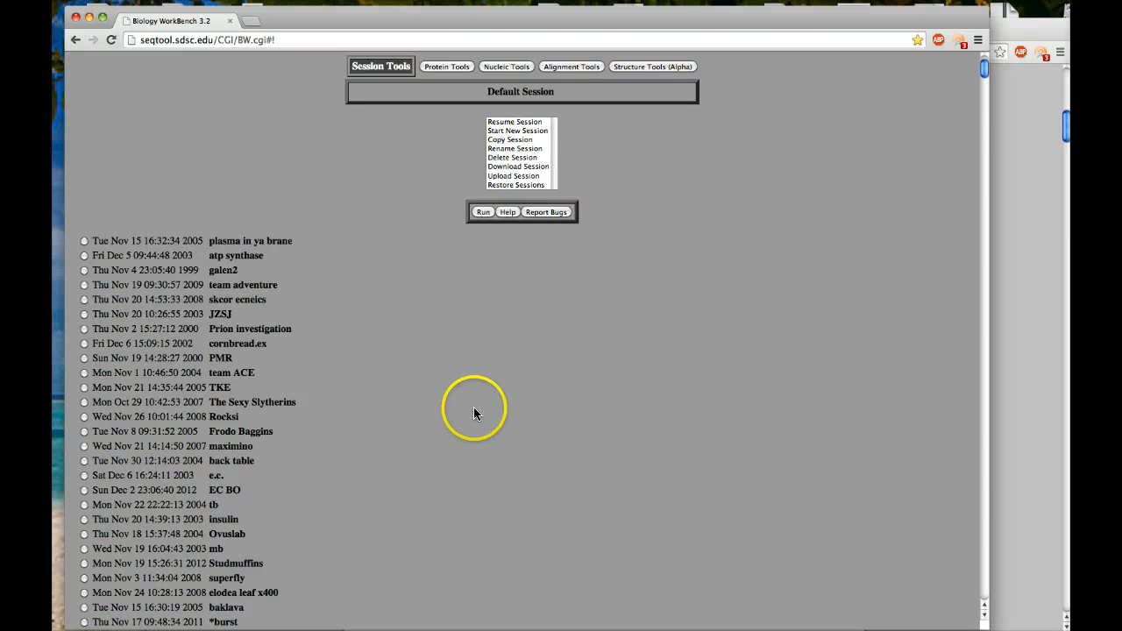
left_click_drag(985, 69, 953, 480)
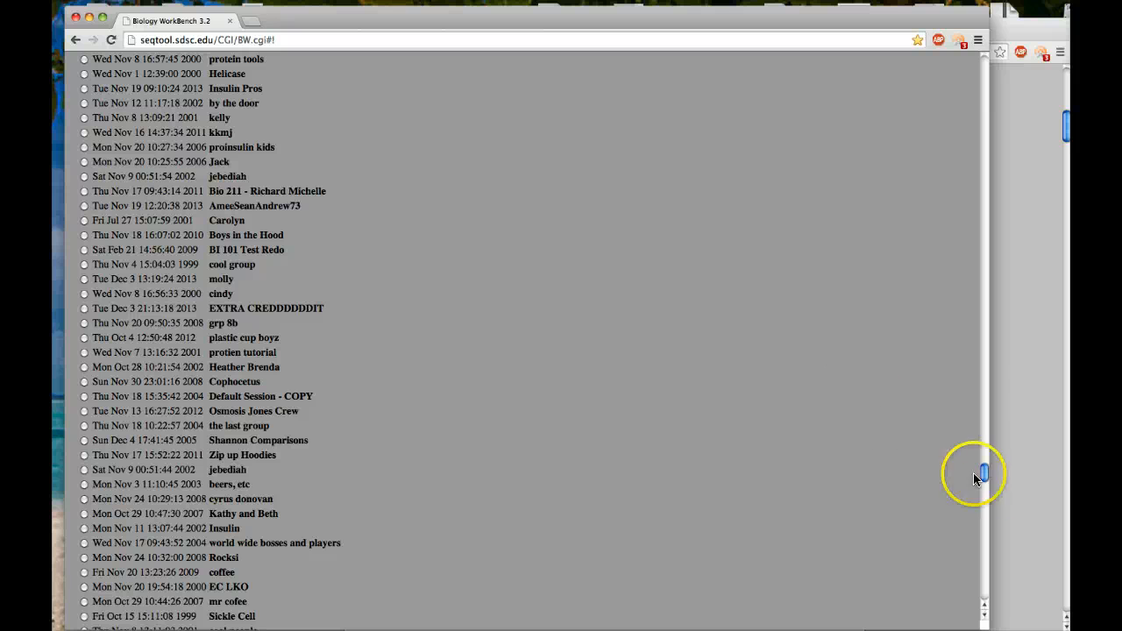
left_click_drag(983, 475, 1005, 13)
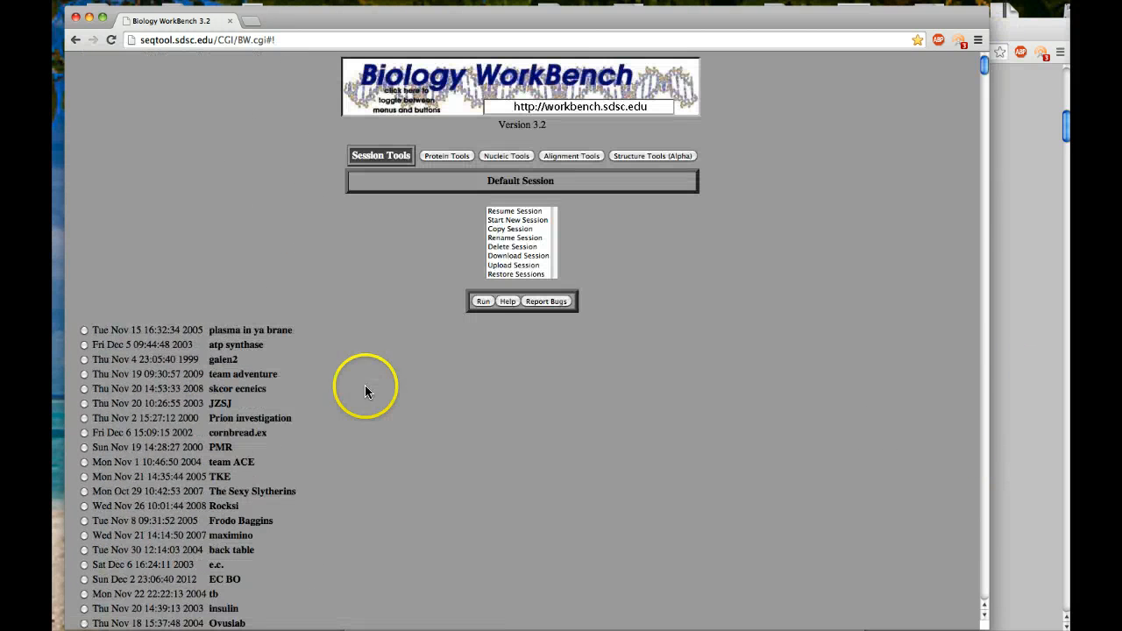
Start a new session whose description is the instructor's first name followed by "Test 2014".
left_click(528, 220)
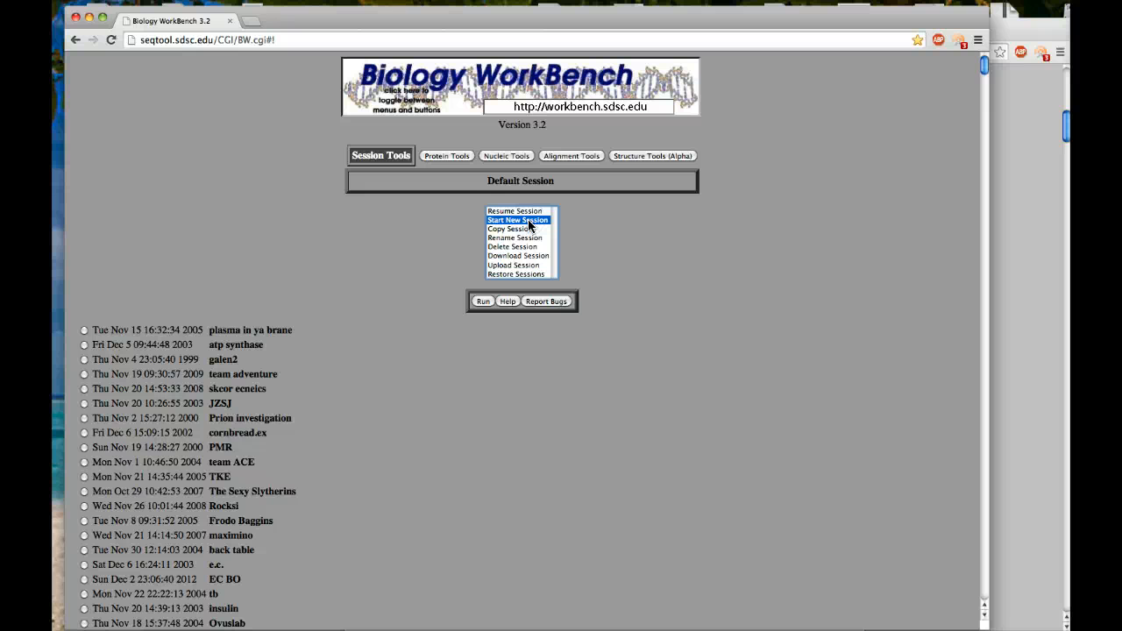
left_click(483, 301)
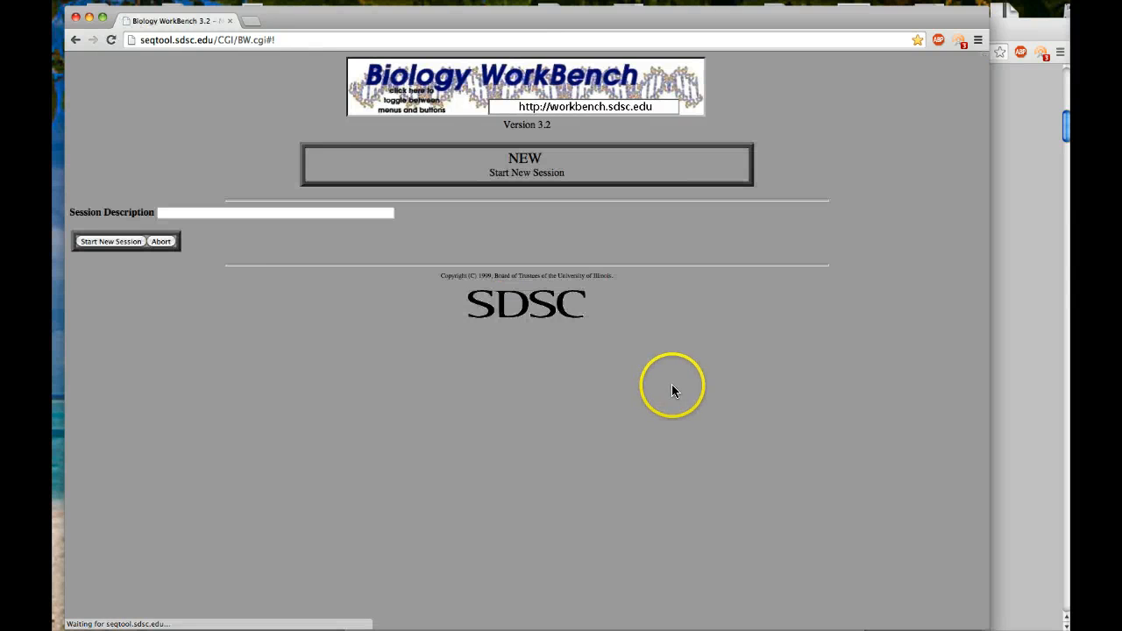
left_click(233, 212)
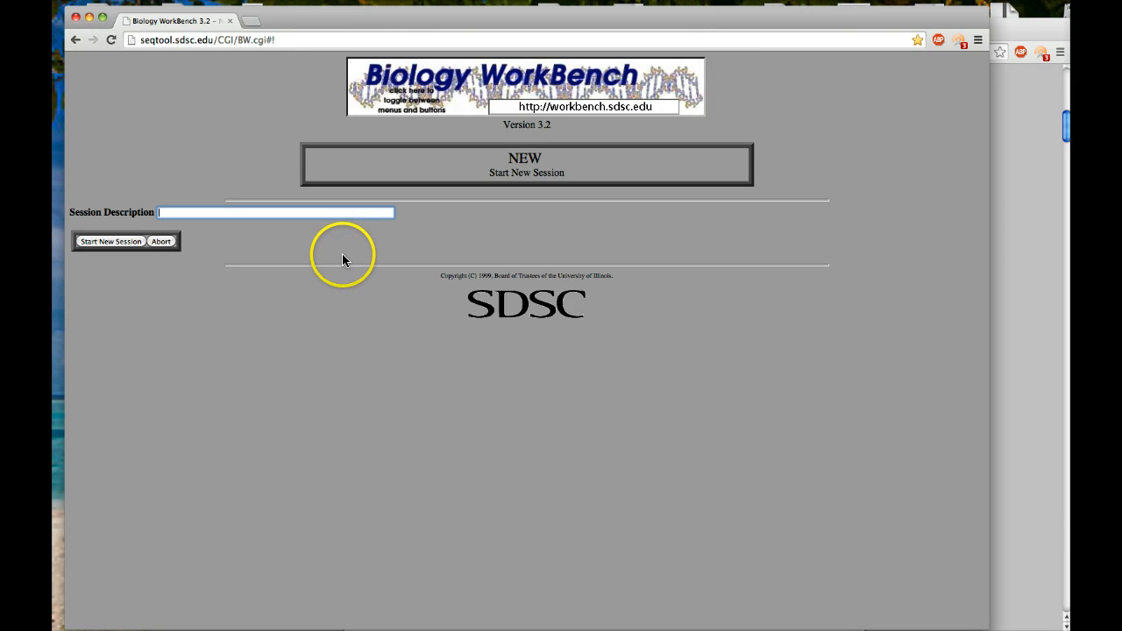
type("Stacey Test")
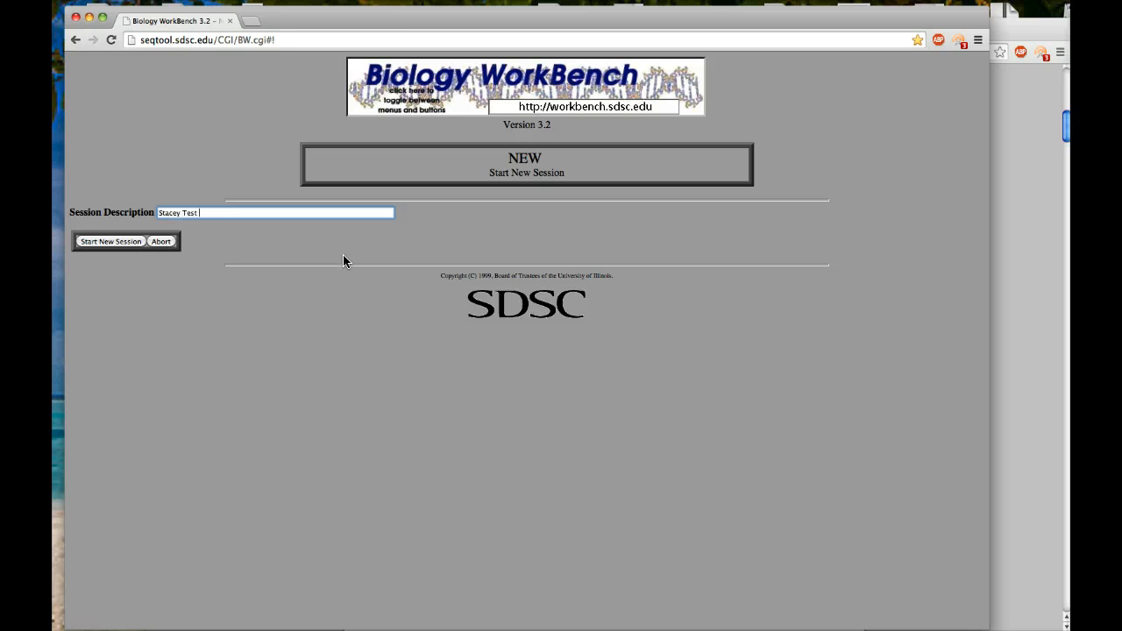
type(" 2014")
left_click(110, 242)
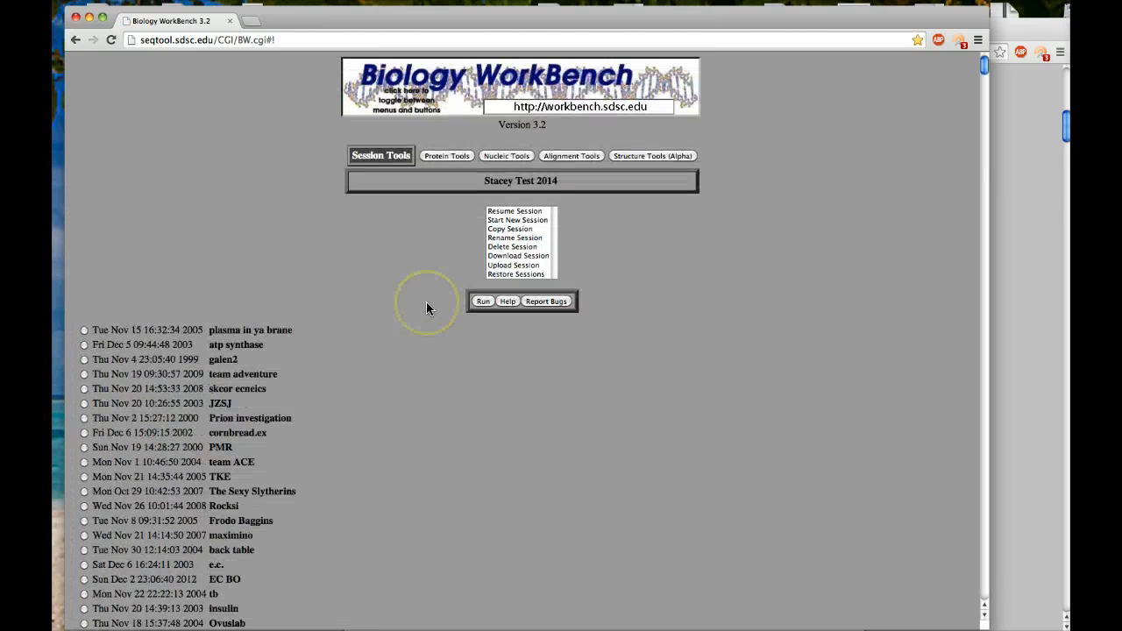
Toggle the session command list off and back on using the Biology WorkBench banner.
left_click(520, 80)
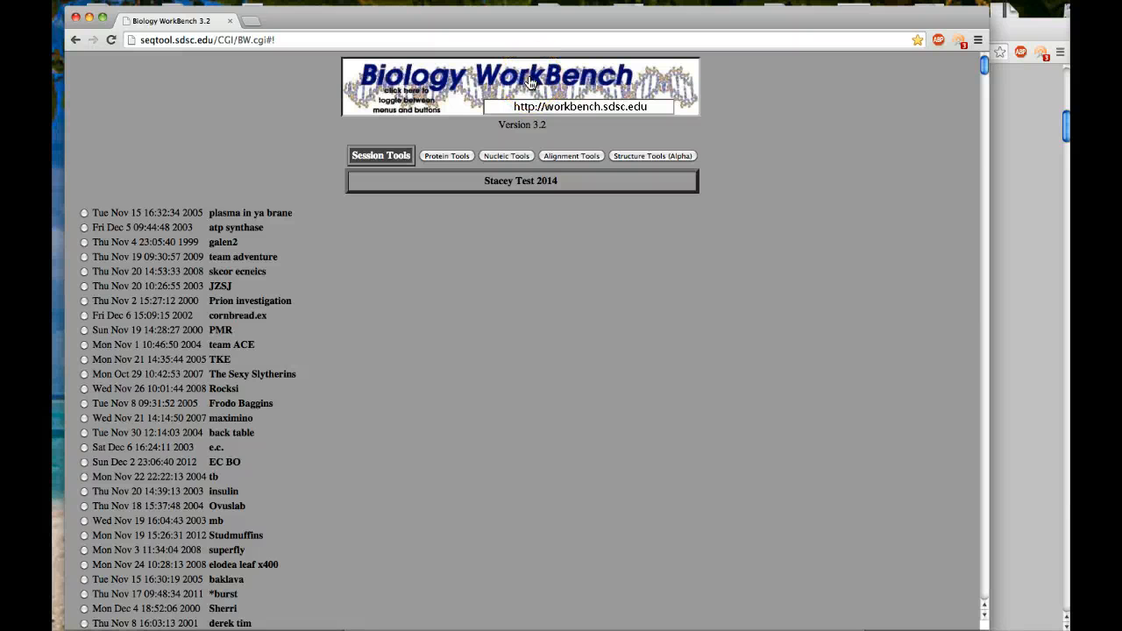
left_click(530, 81)
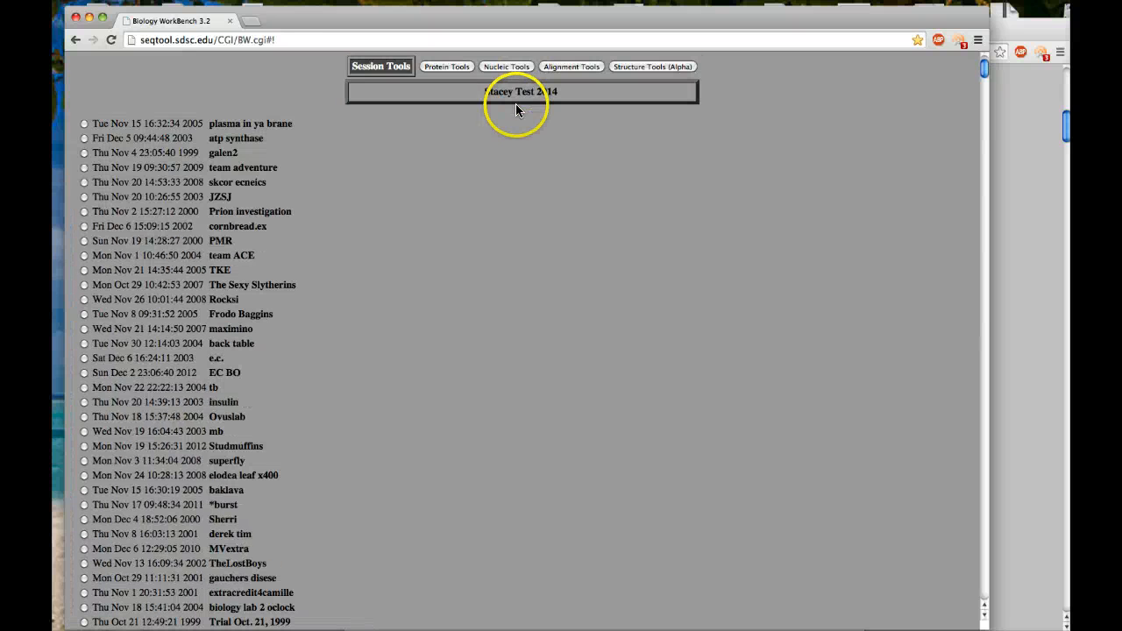
scroll(516, 104, "up", 3)
left_click(527, 81)
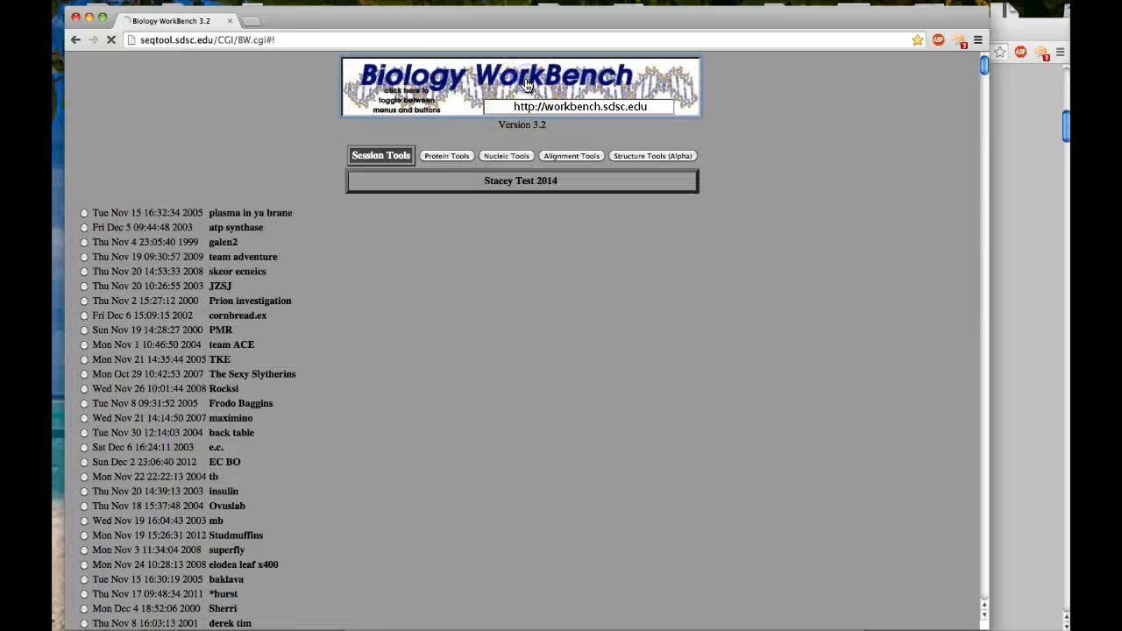
left_click(533, 80)
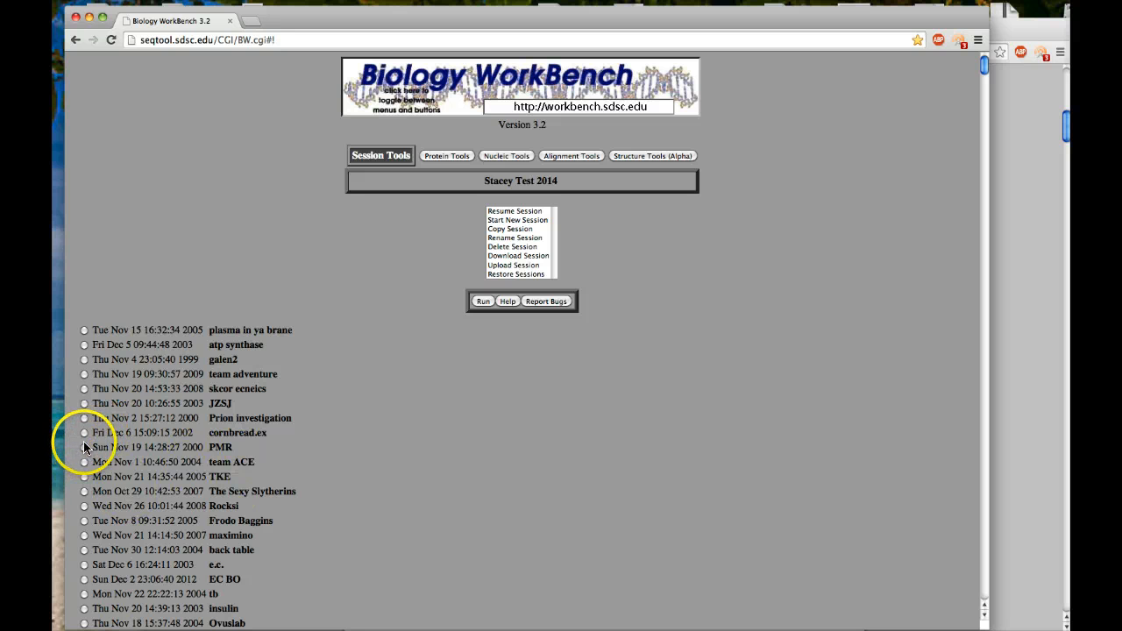
Look through the full list of saved sessions for the newly created one.
scroll(188, 494, "down", 3)
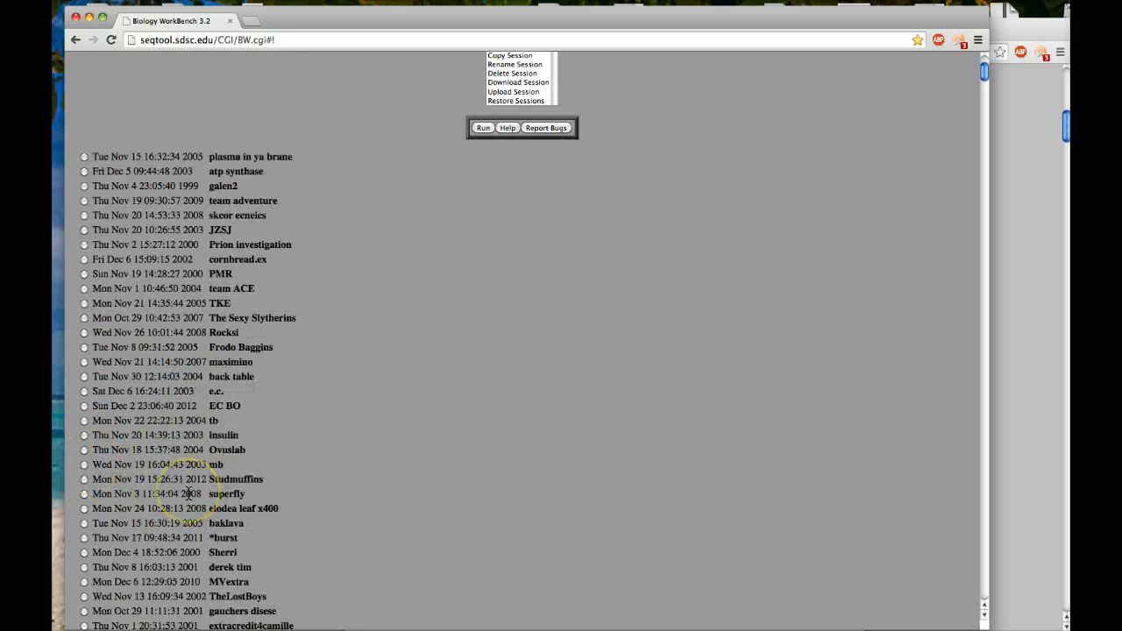
scroll(188, 494, "down", 15)
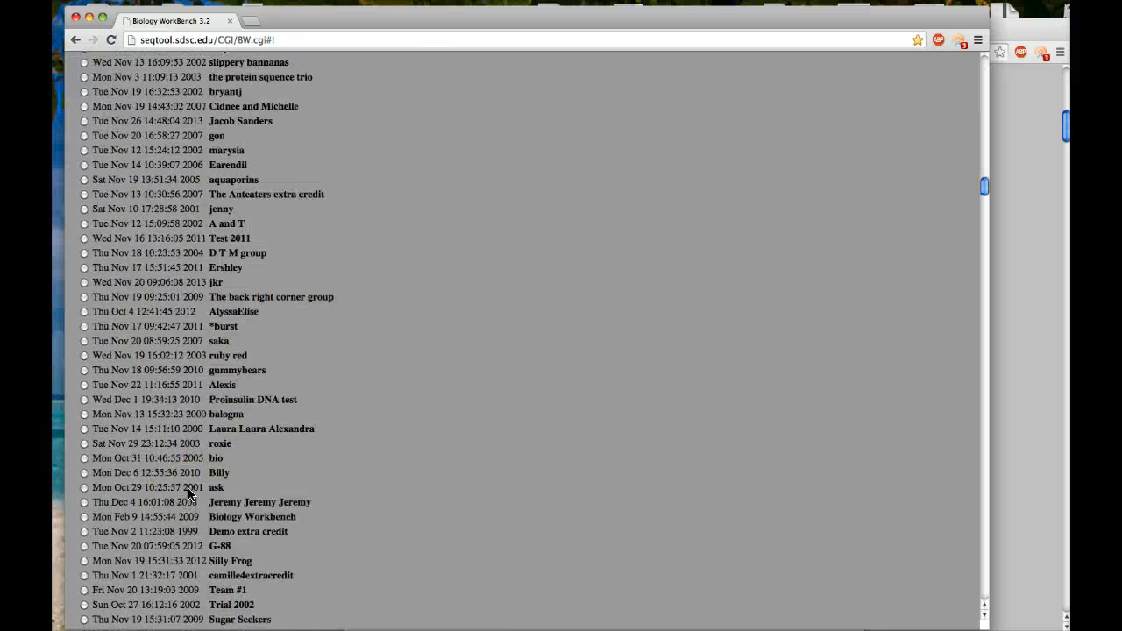
scroll(188, 493, "down", 10)
scroll(189, 493, "up", 6)
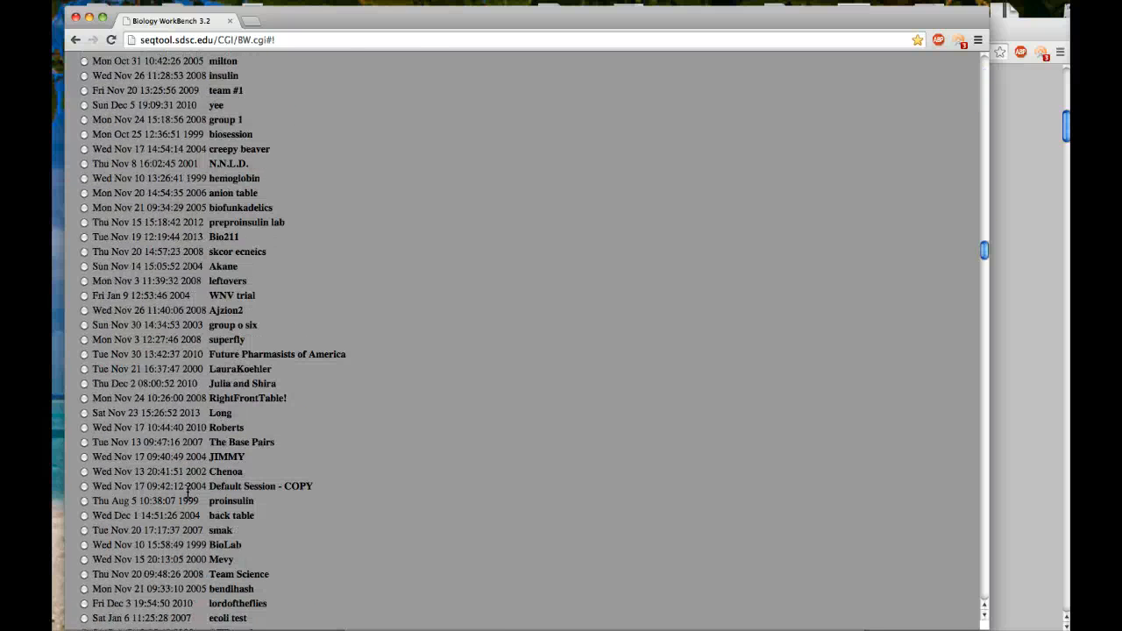
scroll(186, 493, "down", 15)
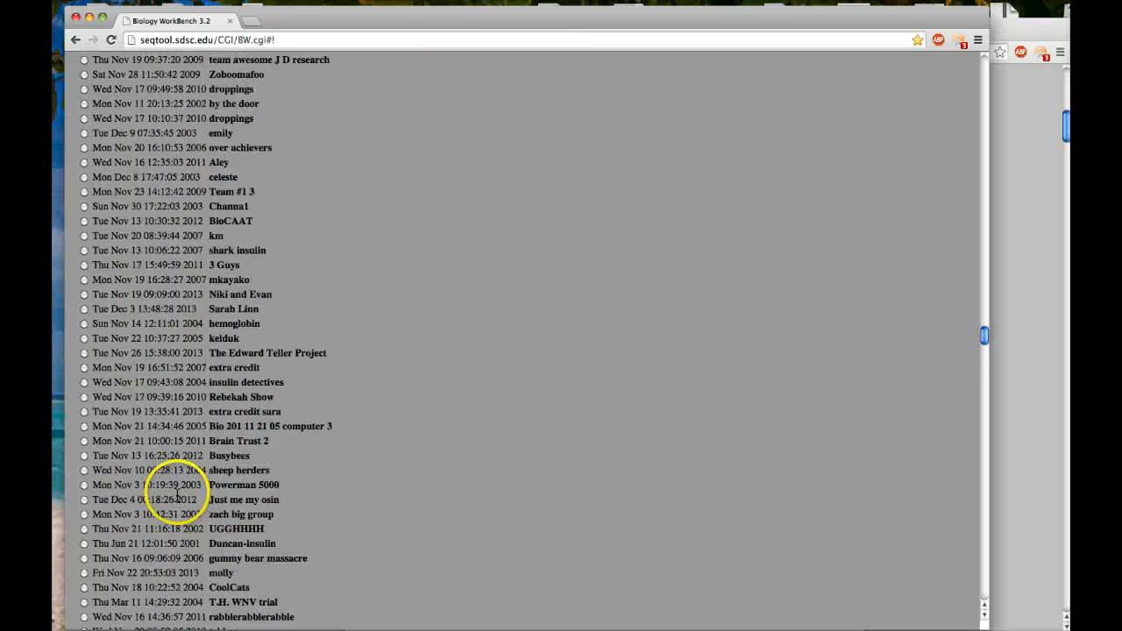
scroll(178, 497, "down", 20)
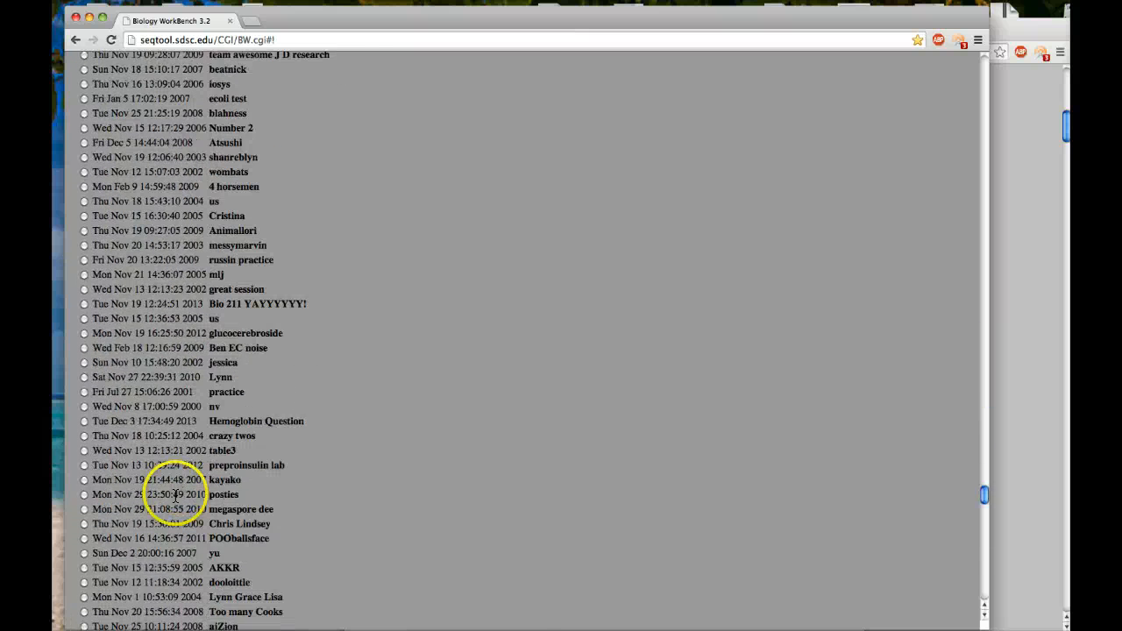
scroll(175, 497, "down", 10)
scroll(463, 434, "down", 10)
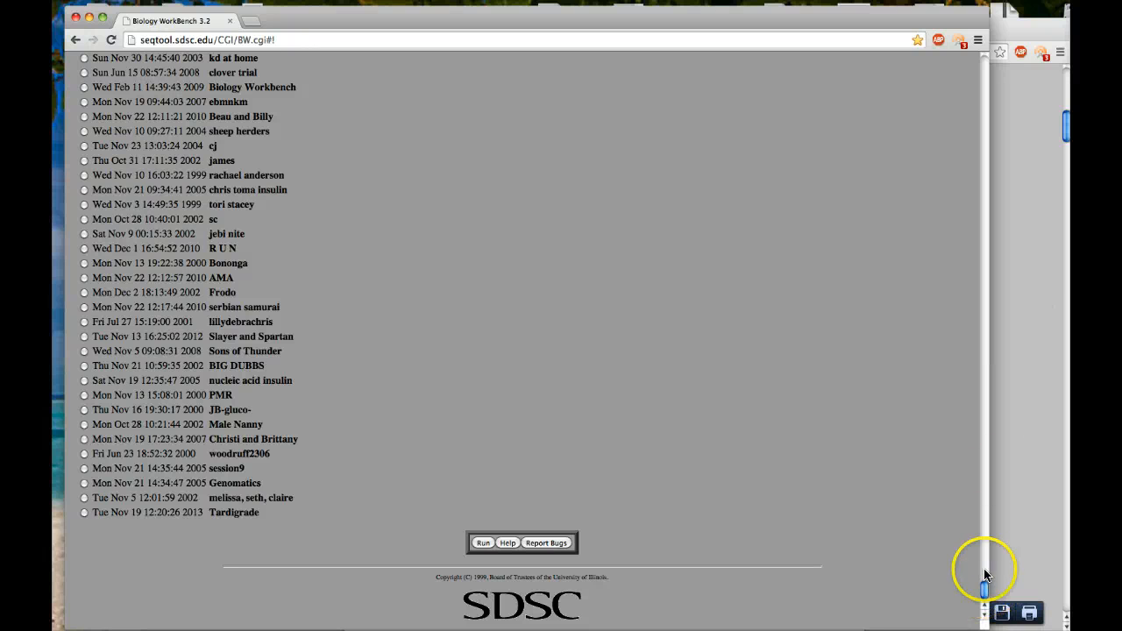
Search the page for "2014" and go through the matches to the new session's entry in the list.
left_click(135, 0)
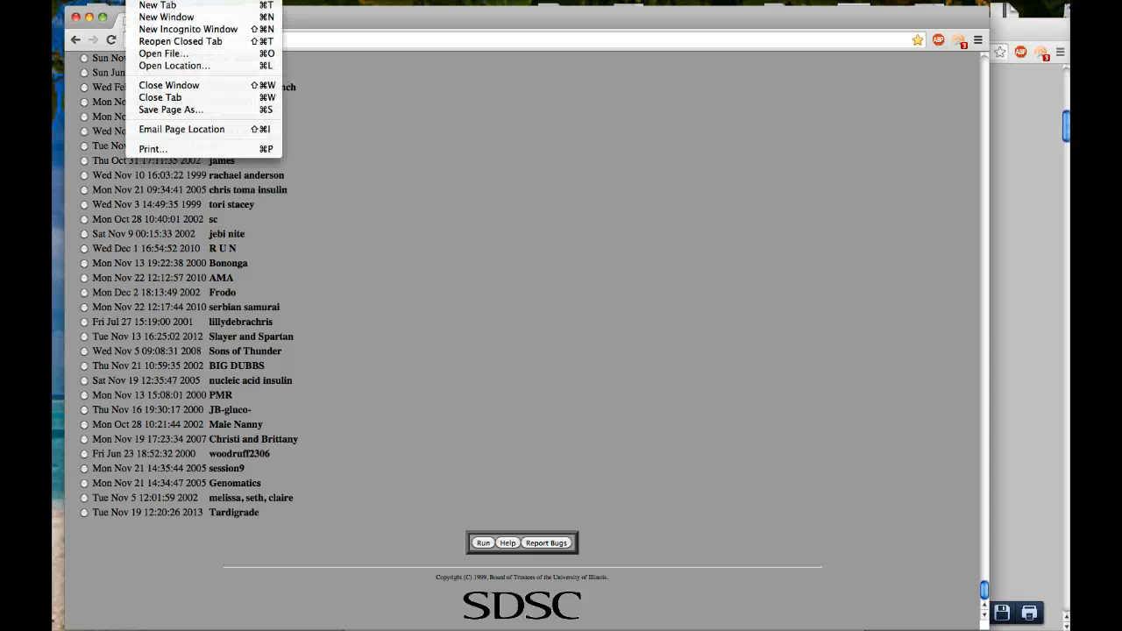
mouse_move(168, 0)
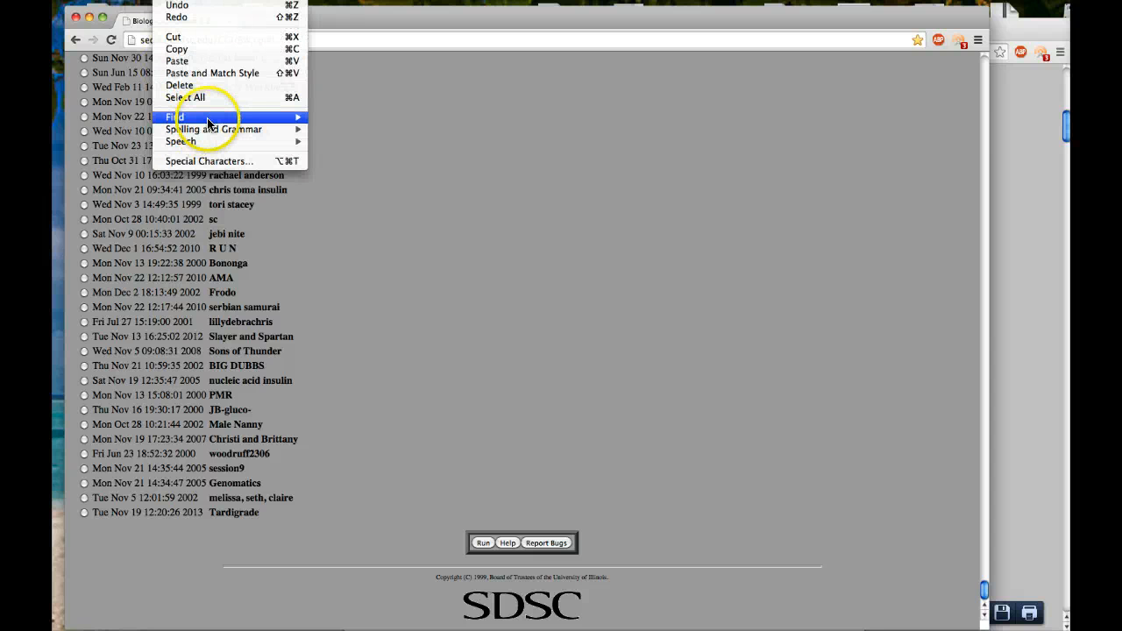
mouse_move(294, 116)
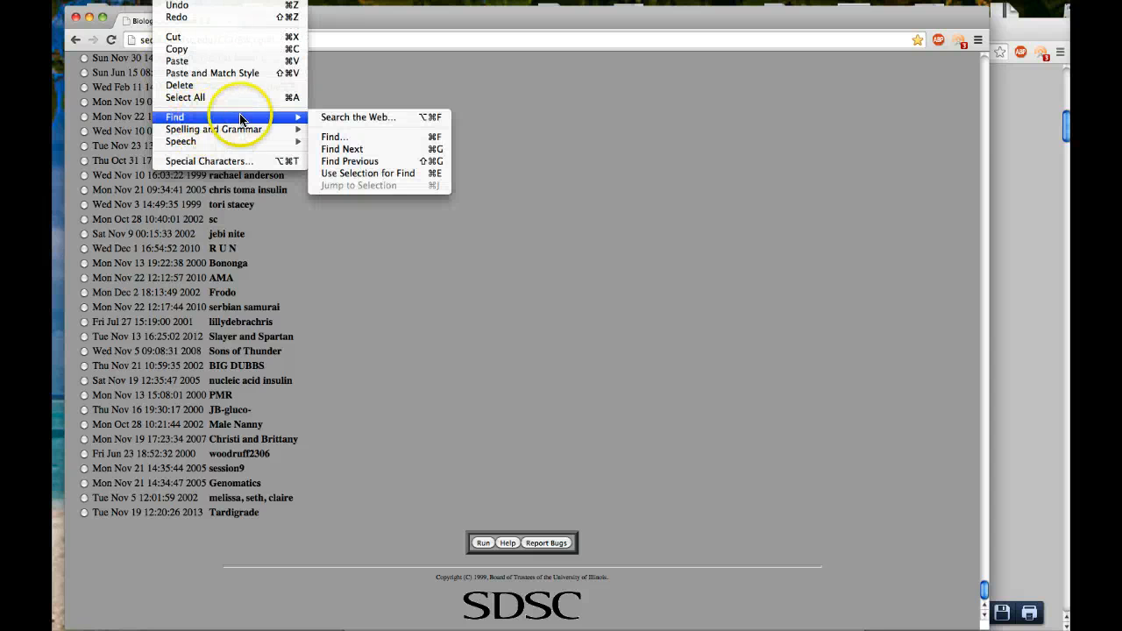
left_click(351, 138)
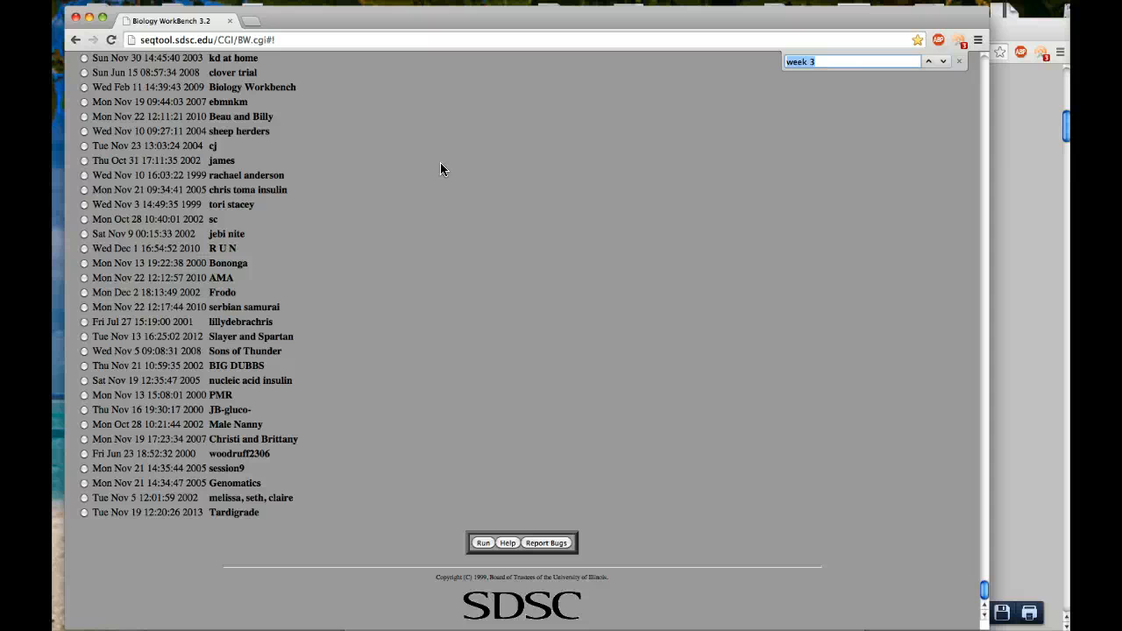
type("2014")
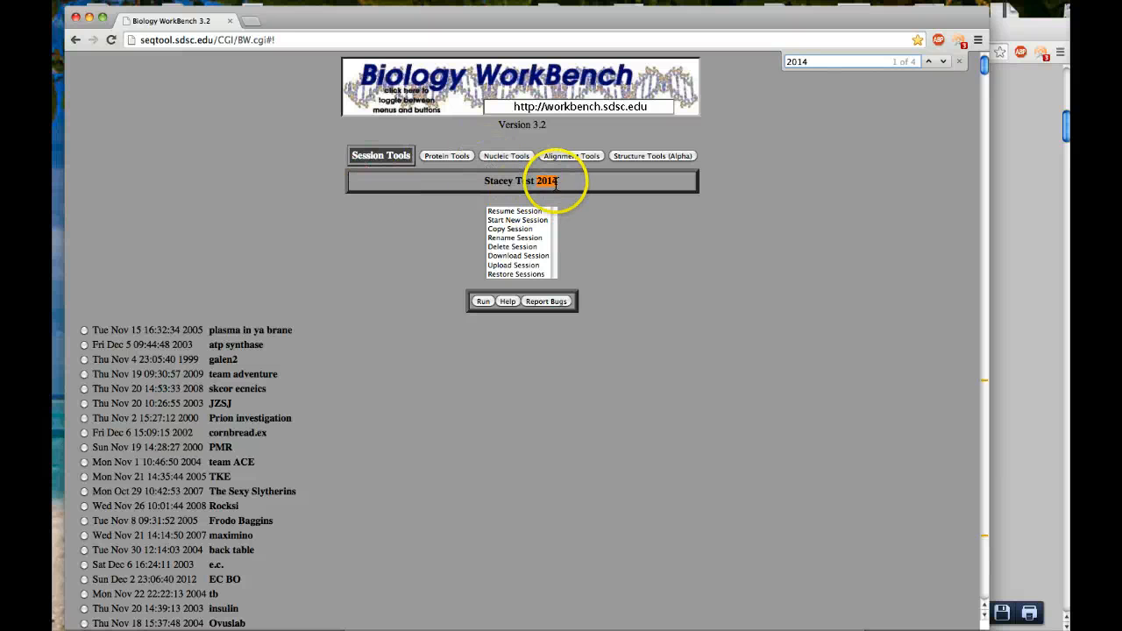
left_click(944, 63)
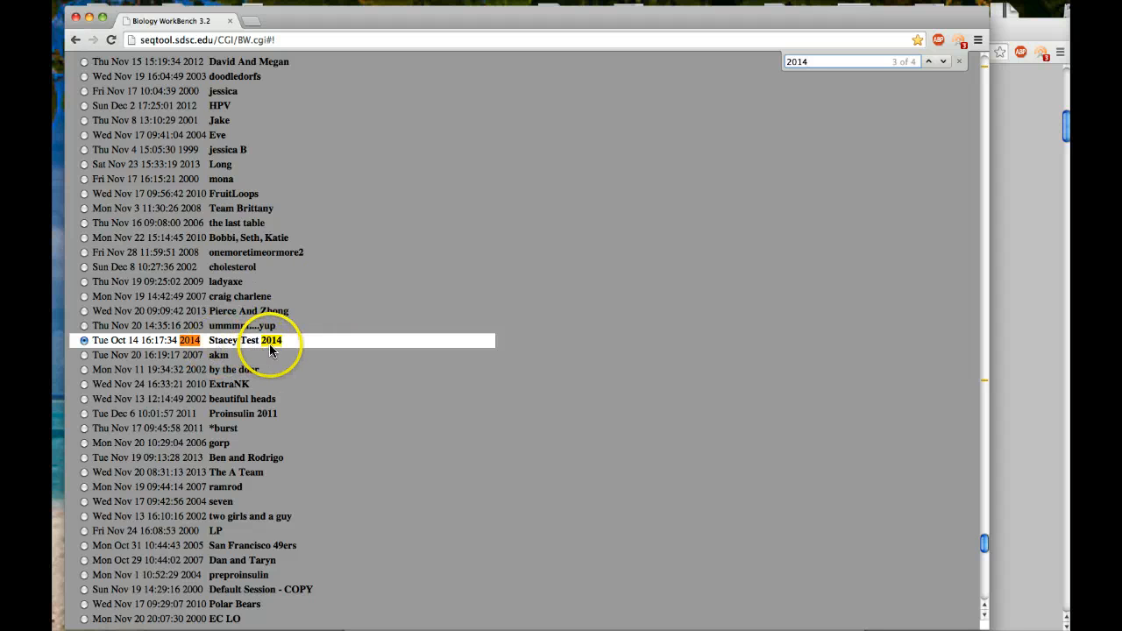
Select the new "Test 2014" session in the list and resume it.
left_click(84, 341)
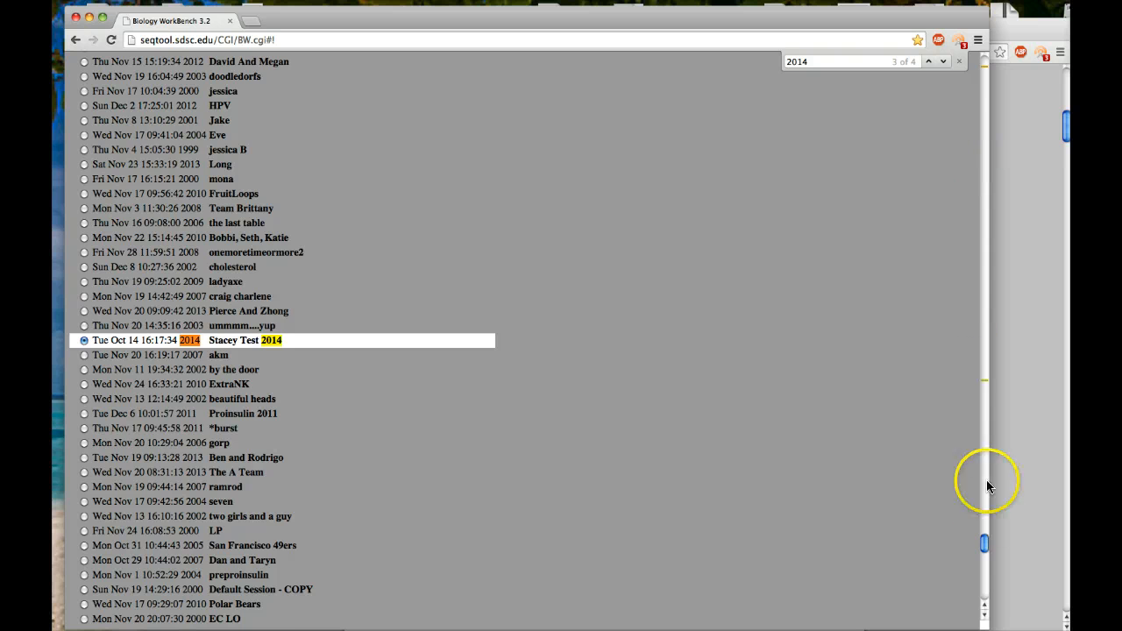
left_click_drag(984, 538, 993, 44)
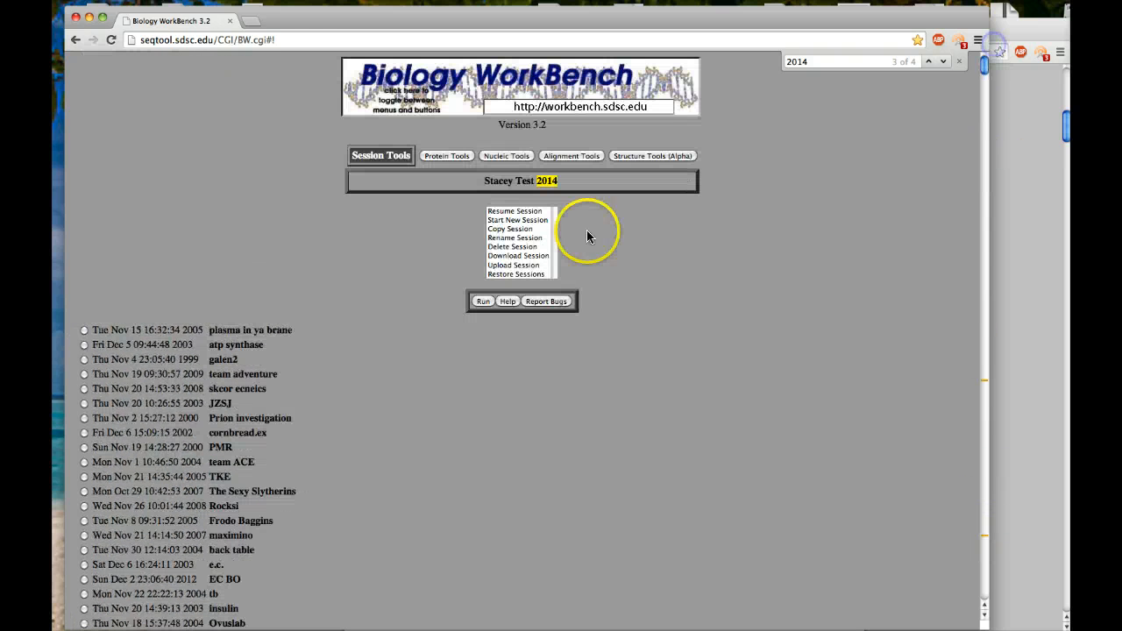
left_click(515, 210)
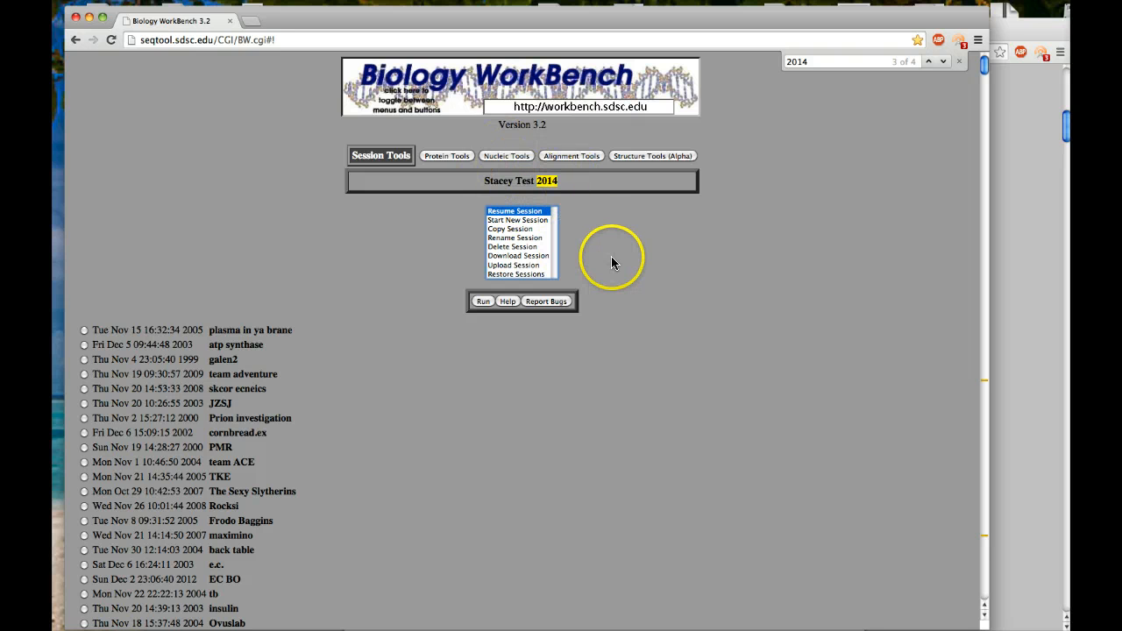
left_click(481, 303)
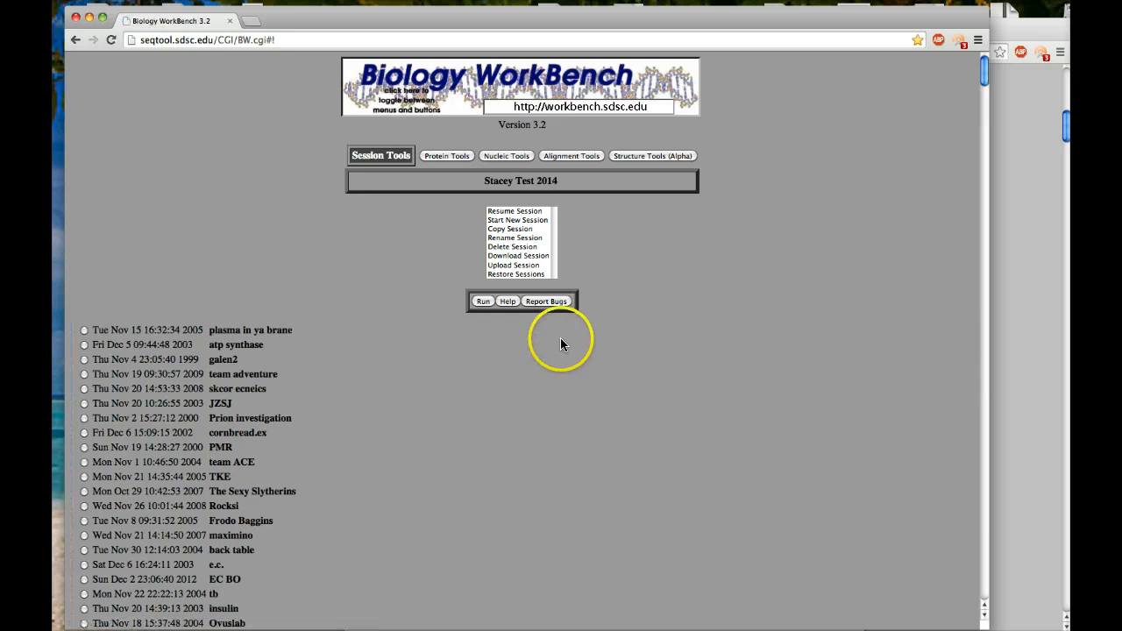
scroll(484, 306, "down", 2)
scroll(485, 321, "up", 2)
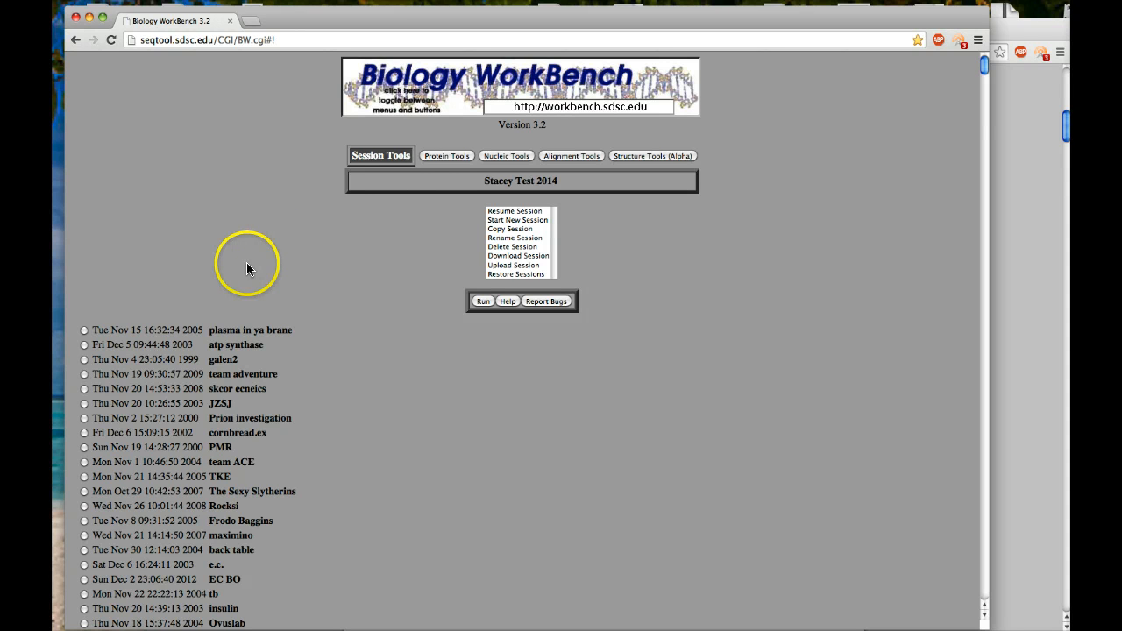
Open the Protein Tools and run Ndjinn - Multiple Database Search.
left_click(443, 154)
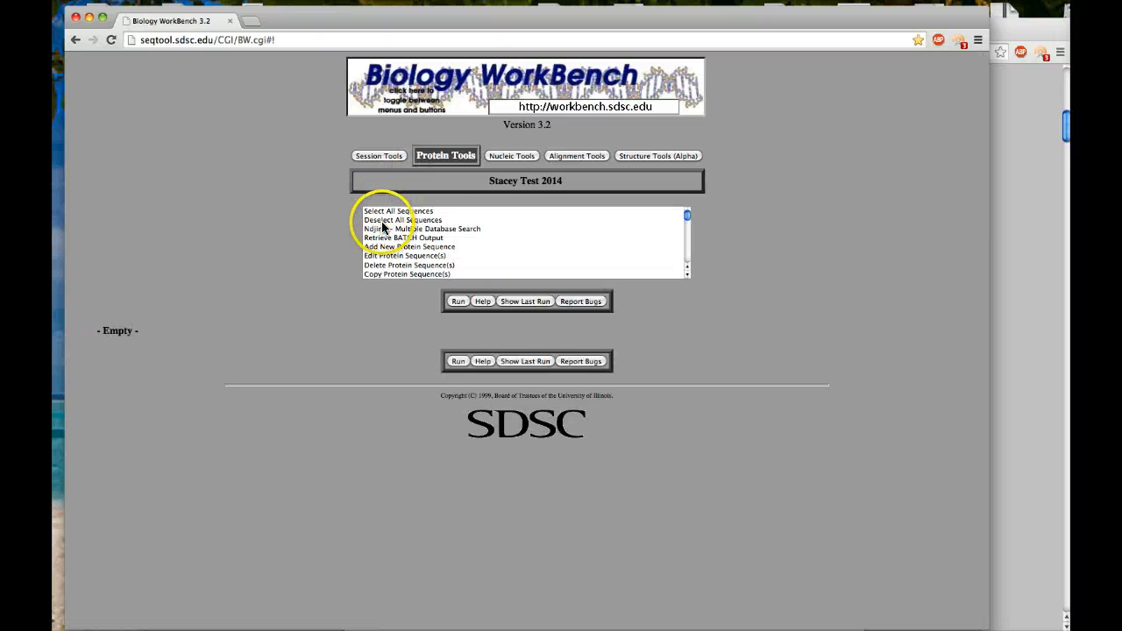
left_click(380, 229)
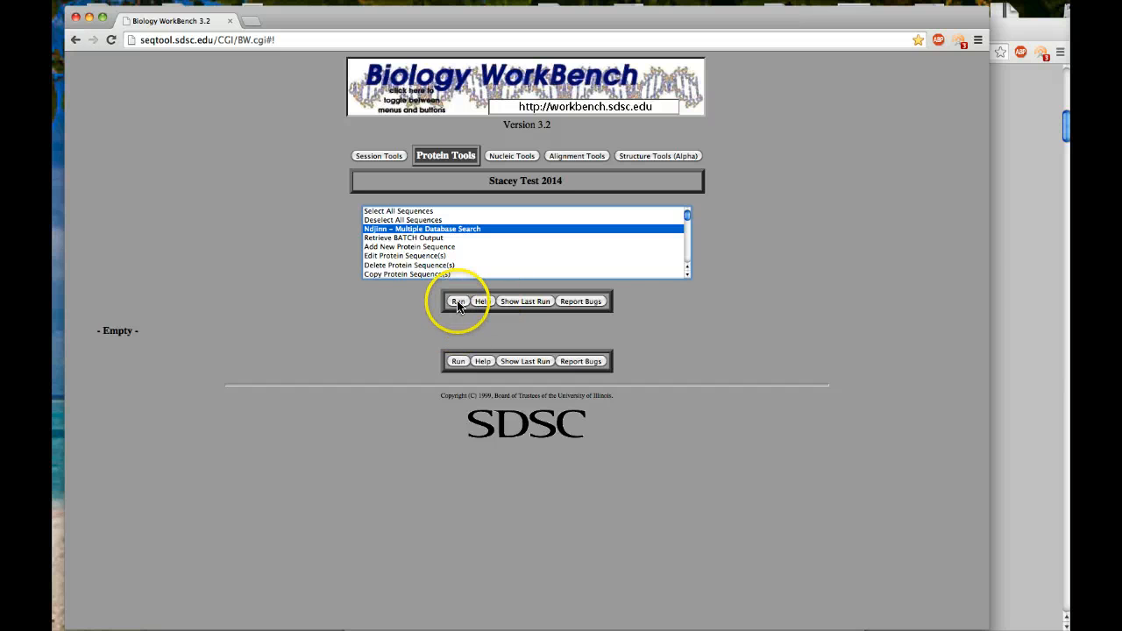
left_click(457, 303)
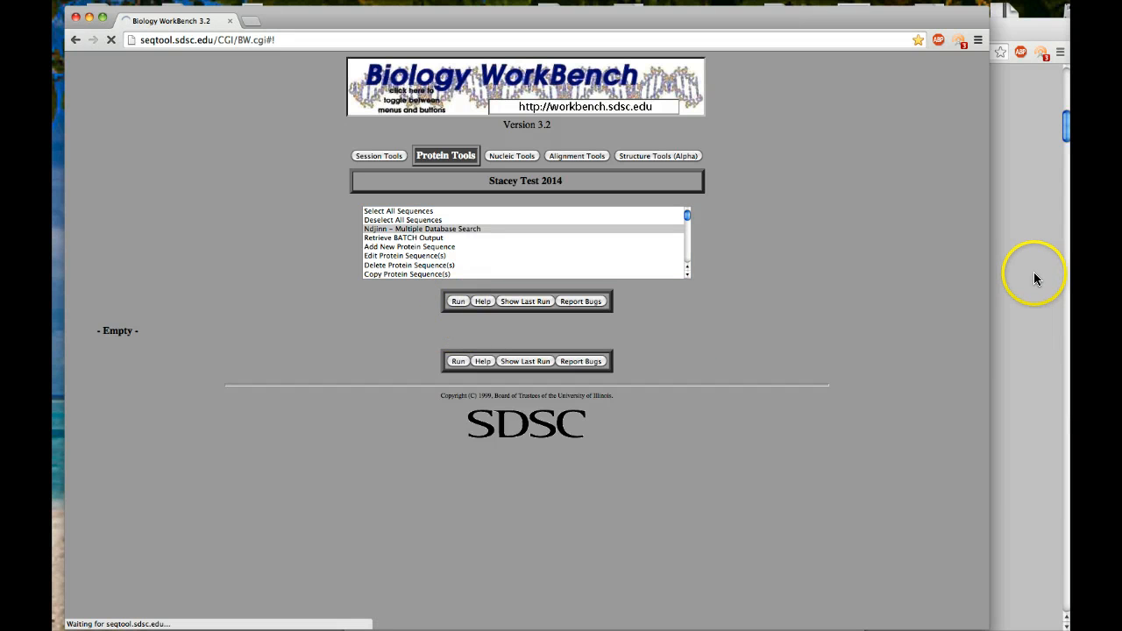
Switch to the worksheet window and review the session instructions, checking the Session Name question in the Google form.
key("super+Tab")
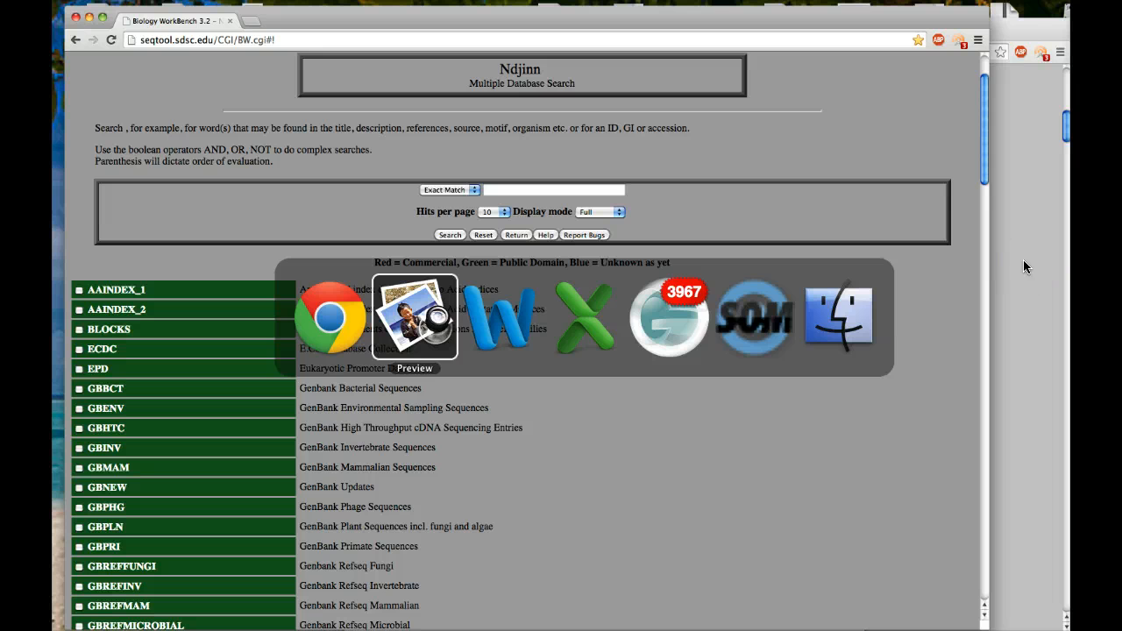
key("super+shift+Tab")
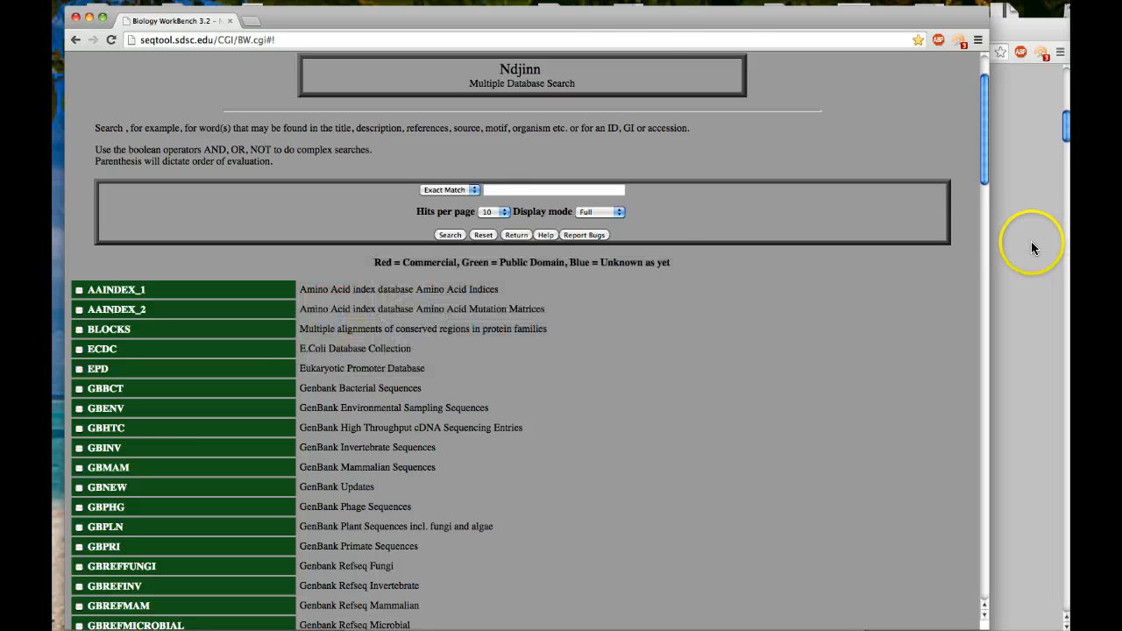
left_click(1031, 247)
scroll(725, 434, "down", 5)
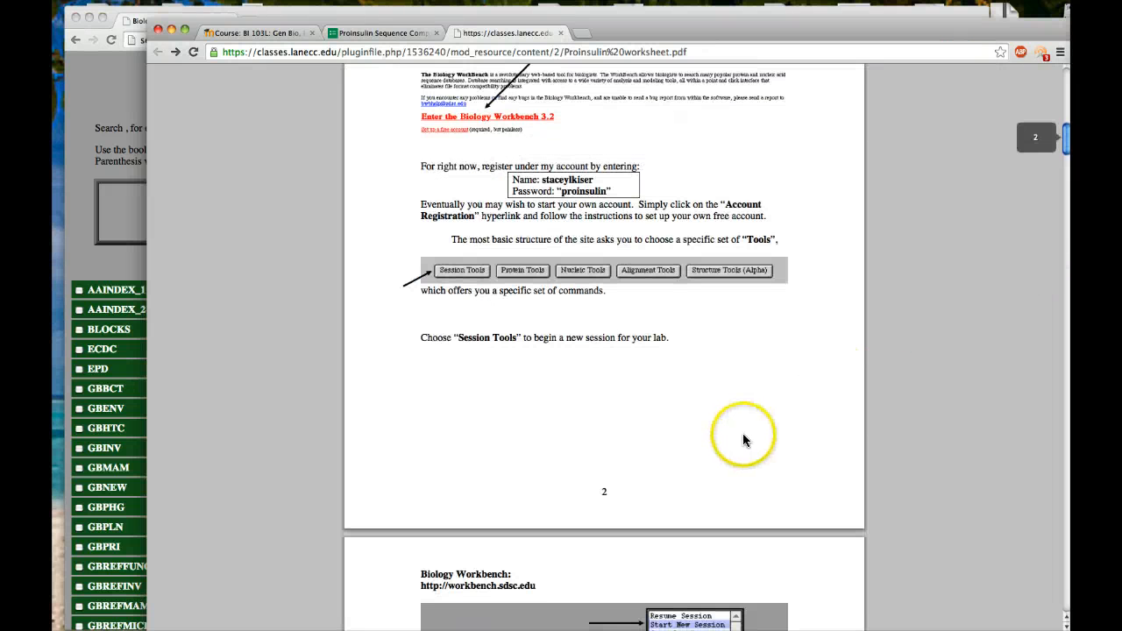
scroll(743, 440, "down", 5)
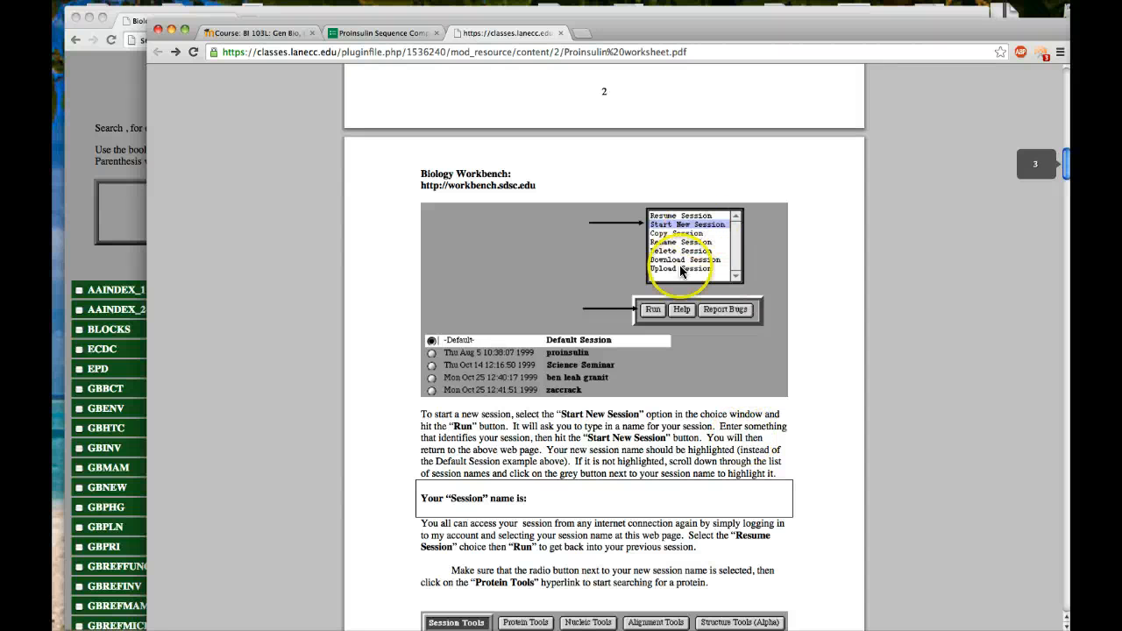
scroll(664, 386, "down", 4)
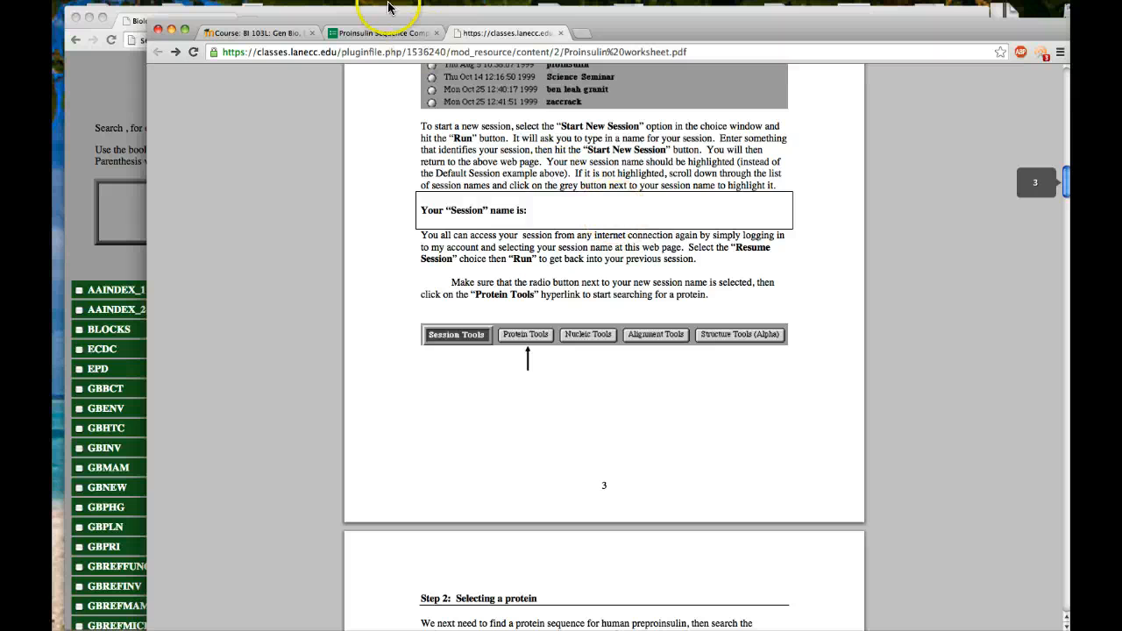
left_click(377, 32)
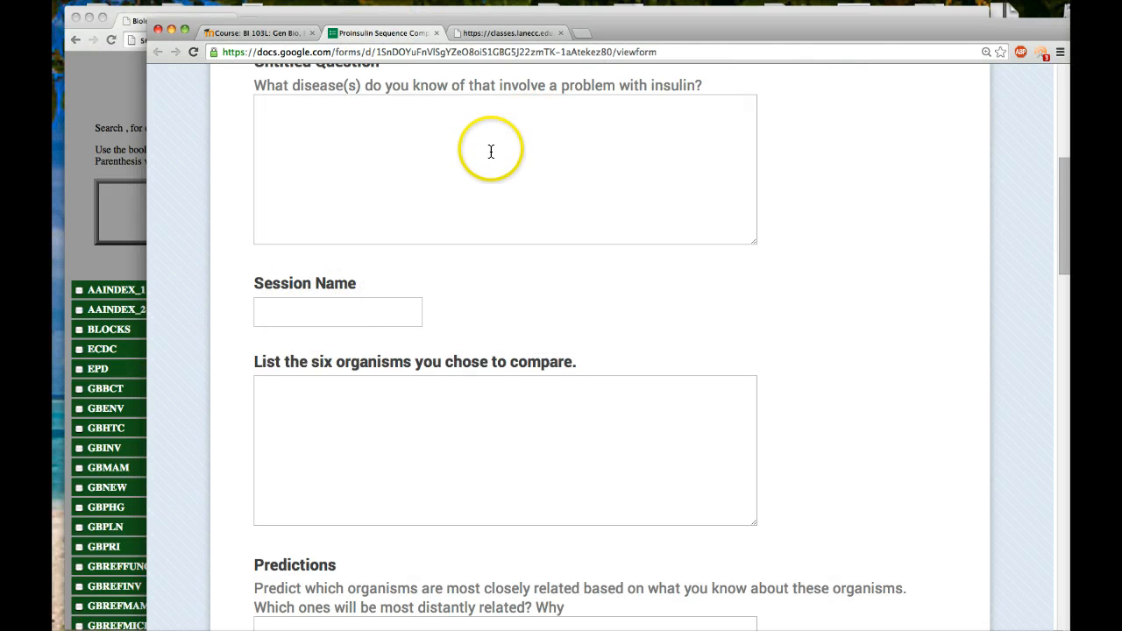
left_click(497, 32)
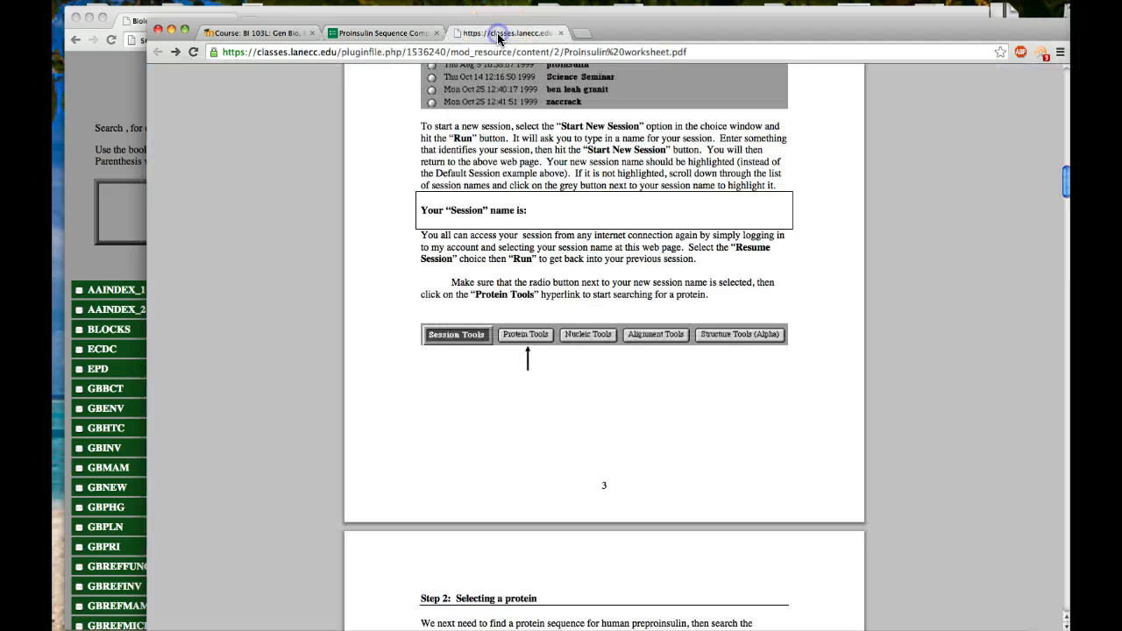
Read the worksheet's Step 2 on selecting a protein, including the Ndjinn search term and database instructions.
scroll(529, 407, "down", 5)
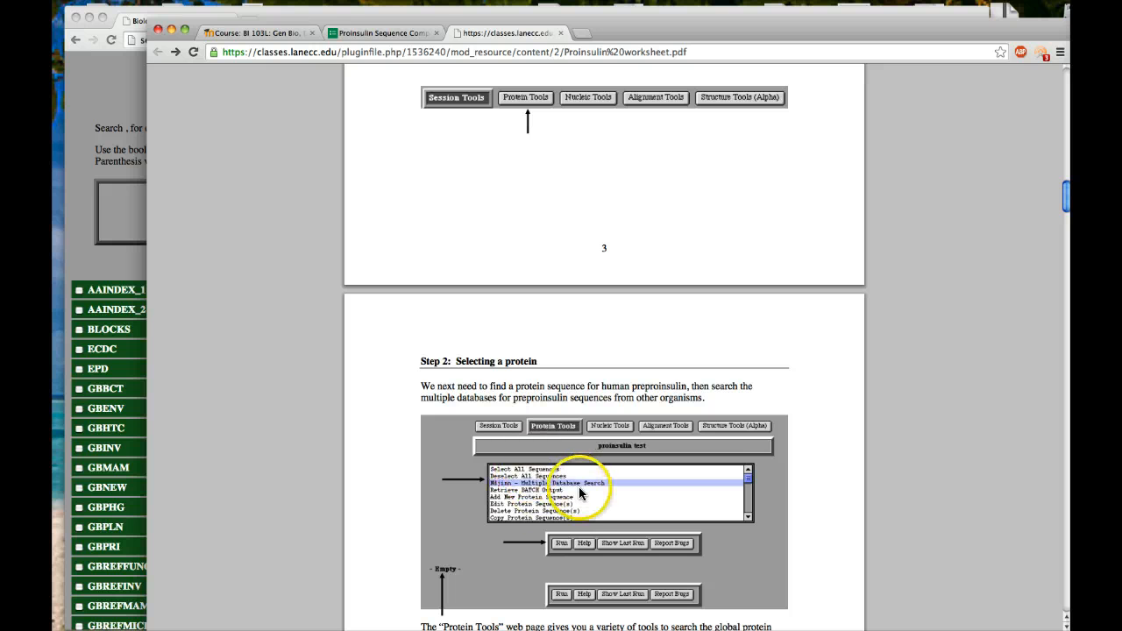
scroll(501, 559, "down", 5)
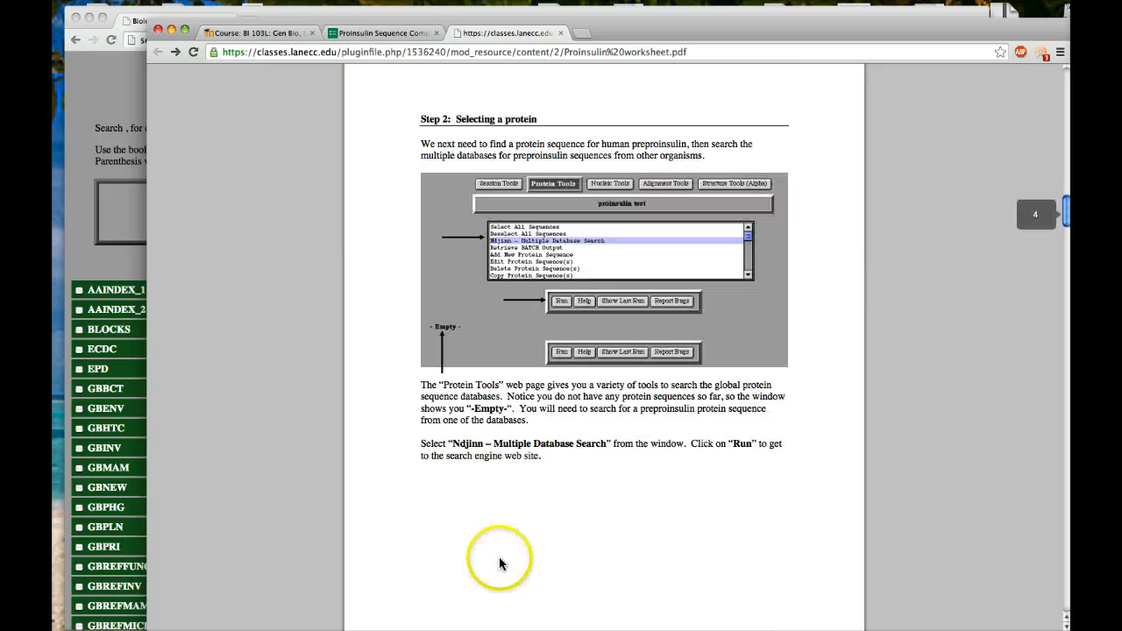
scroll(465, 508, "down", 1)
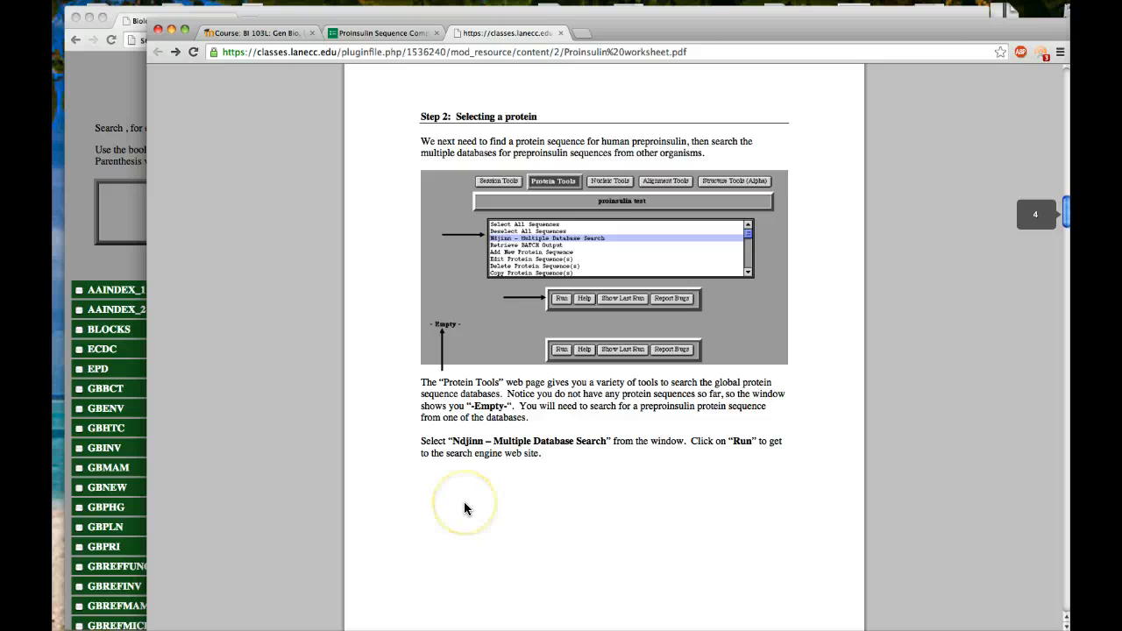
scroll(465, 503, "down", 1)
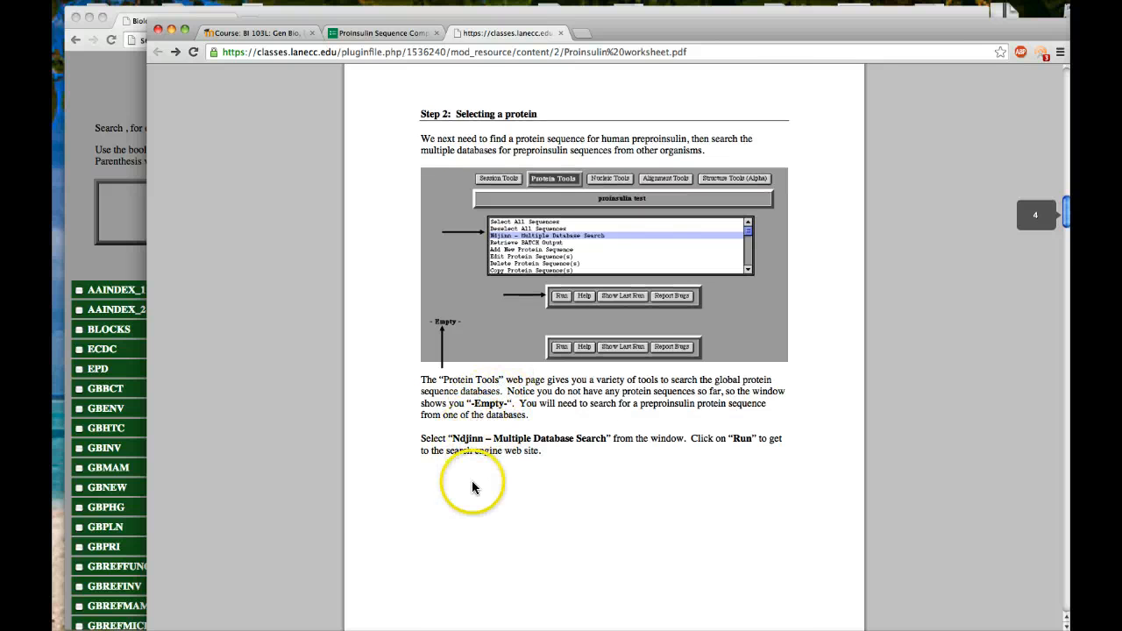
scroll(473, 487, "down", 10)
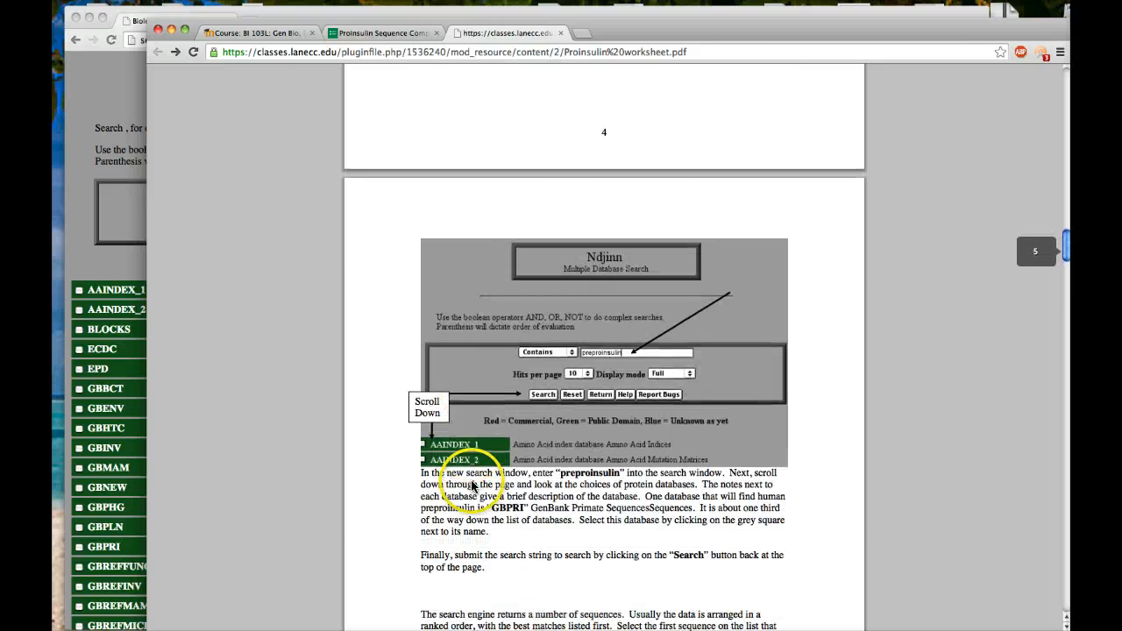
scroll(473, 487, "down", 3)
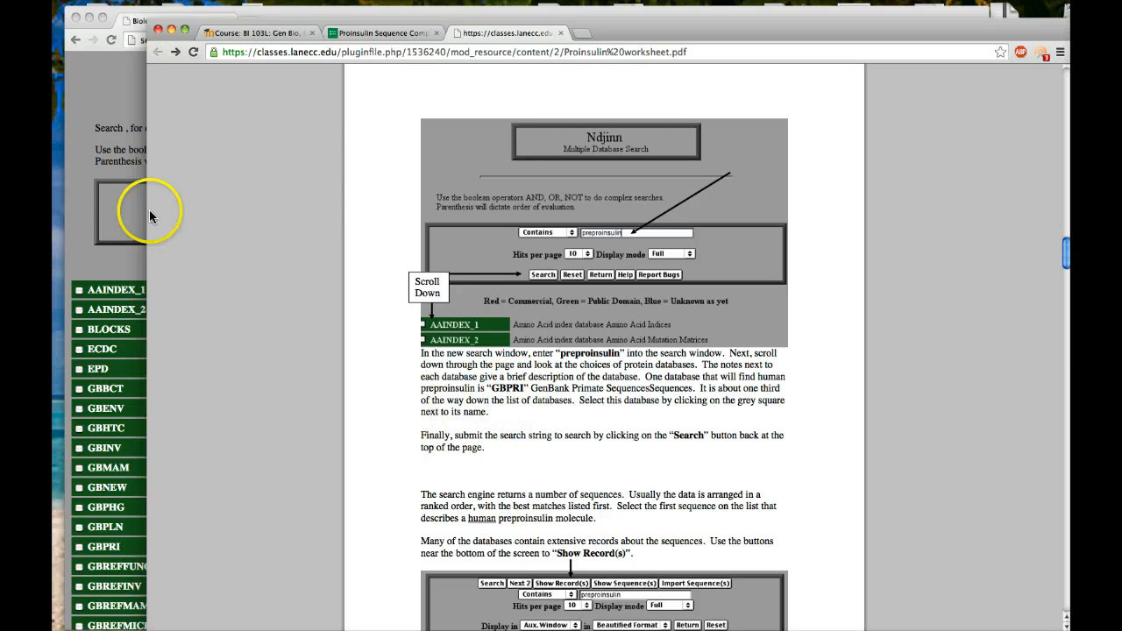
Switch to Biology WorkBench and run the Ndjinn search for "preproinsulin" in the GBPRI (GenBank Primate Sequences) database.
left_click(78, 259)
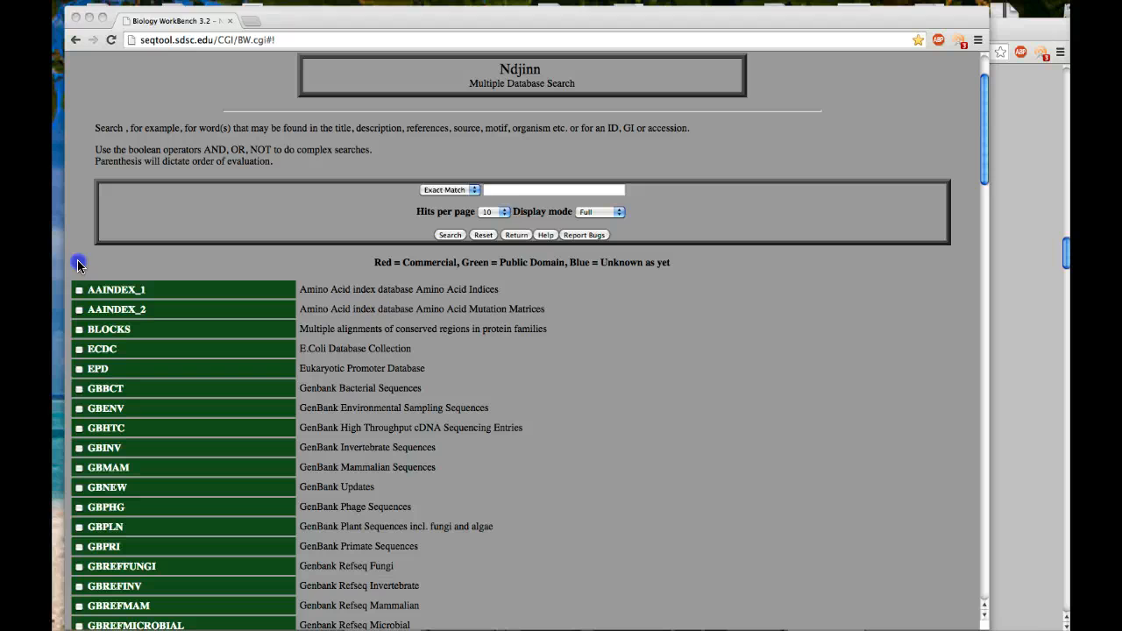
left_click(515, 188)
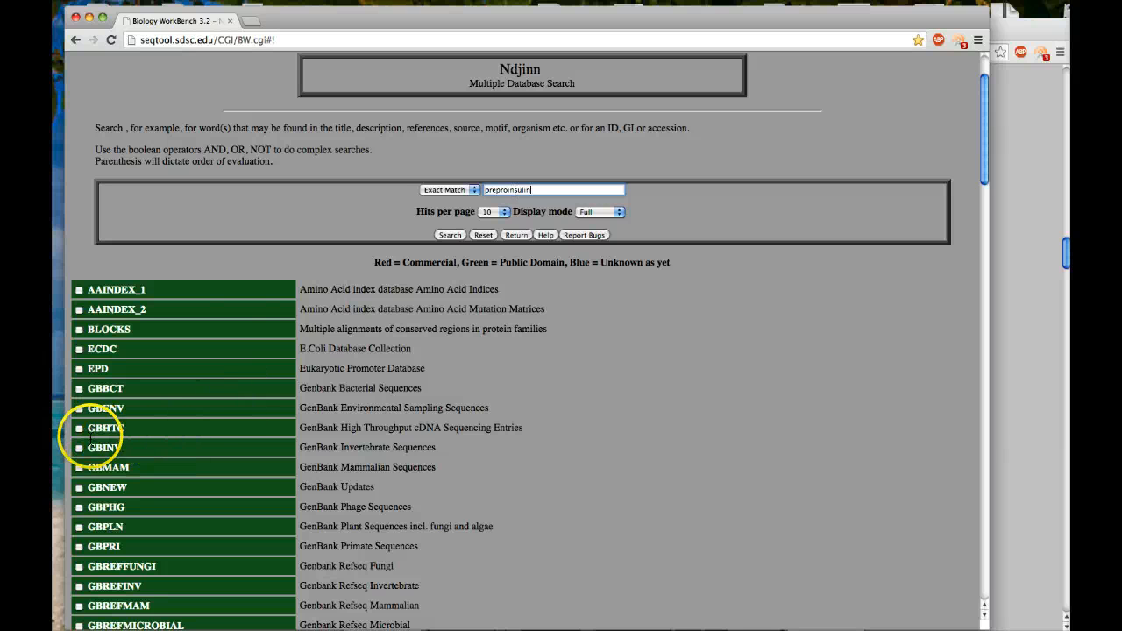
left_click(79, 546)
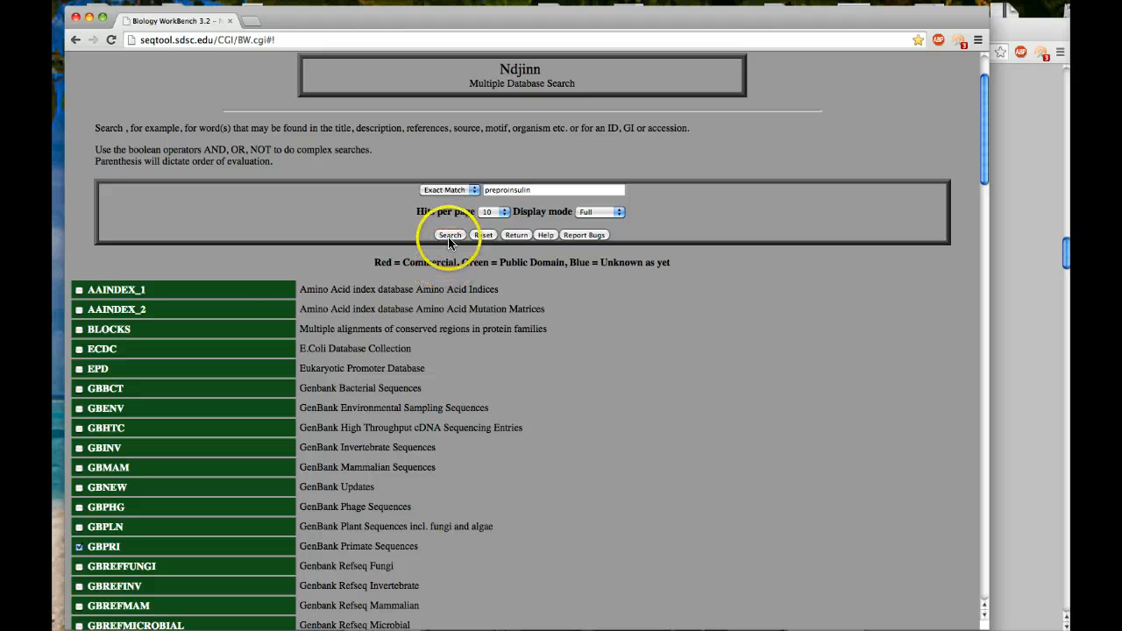
scroll(503, 323, "down", 10)
scroll(495, 280, "up", 15)
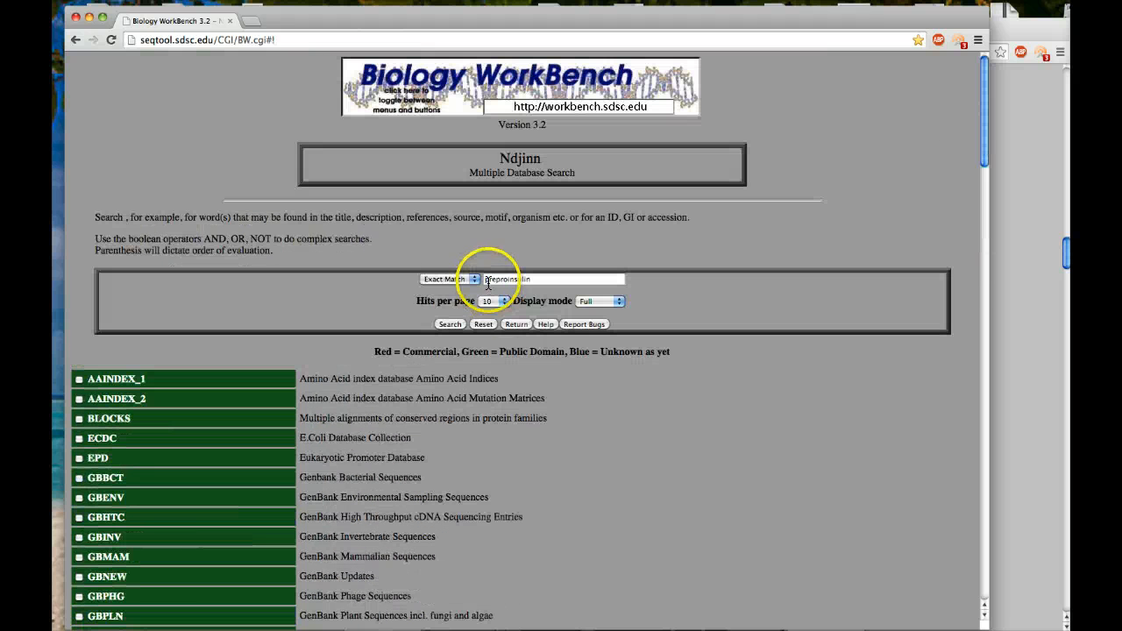
left_click(449, 324)
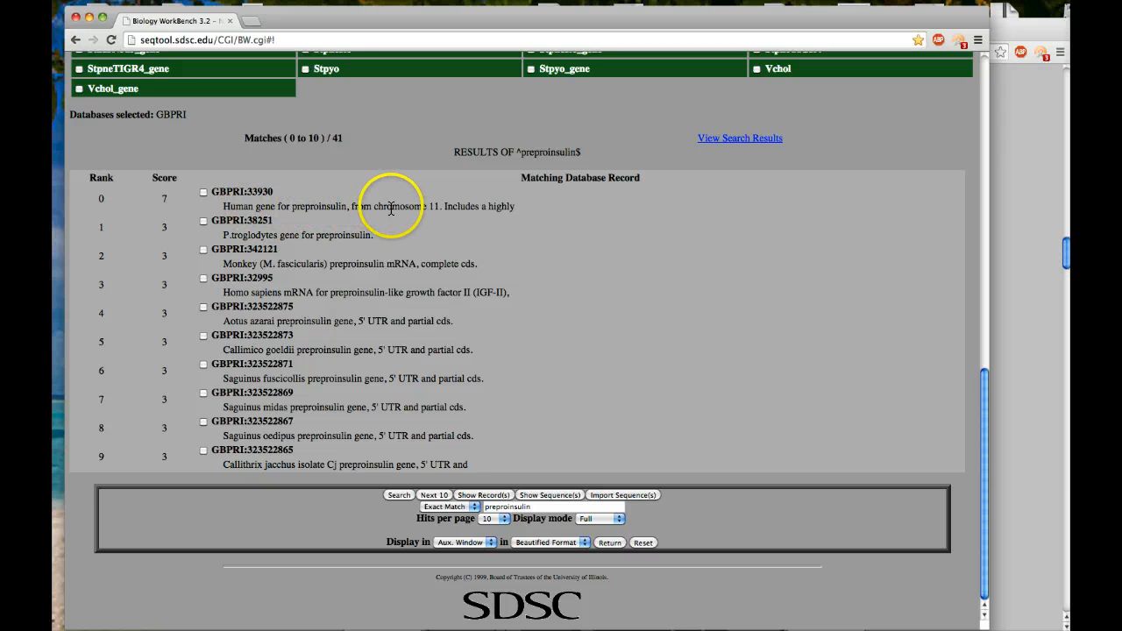
Select the GBPRI:33930 record for the human preproinsulin gene and import its sequence.
left_click(204, 193)
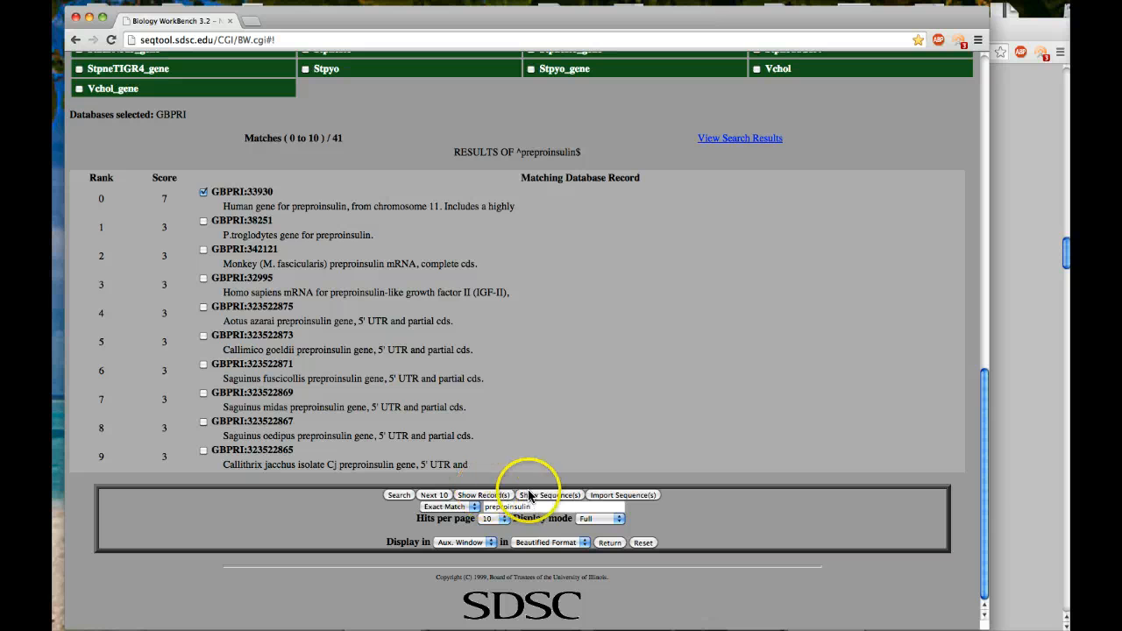
left_click(599, 496)
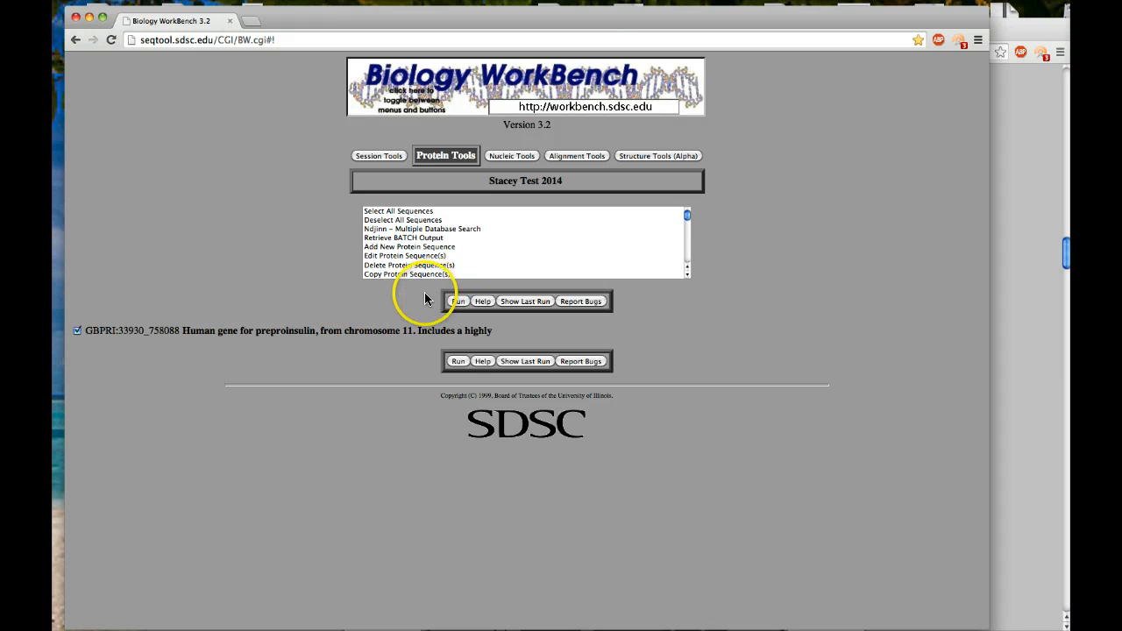
Run View Protein Sequence(s) on the imported human preproinsulin, examine its amino acid sequence, and return to the Protein Tools.
scroll(447, 239, "down", 3)
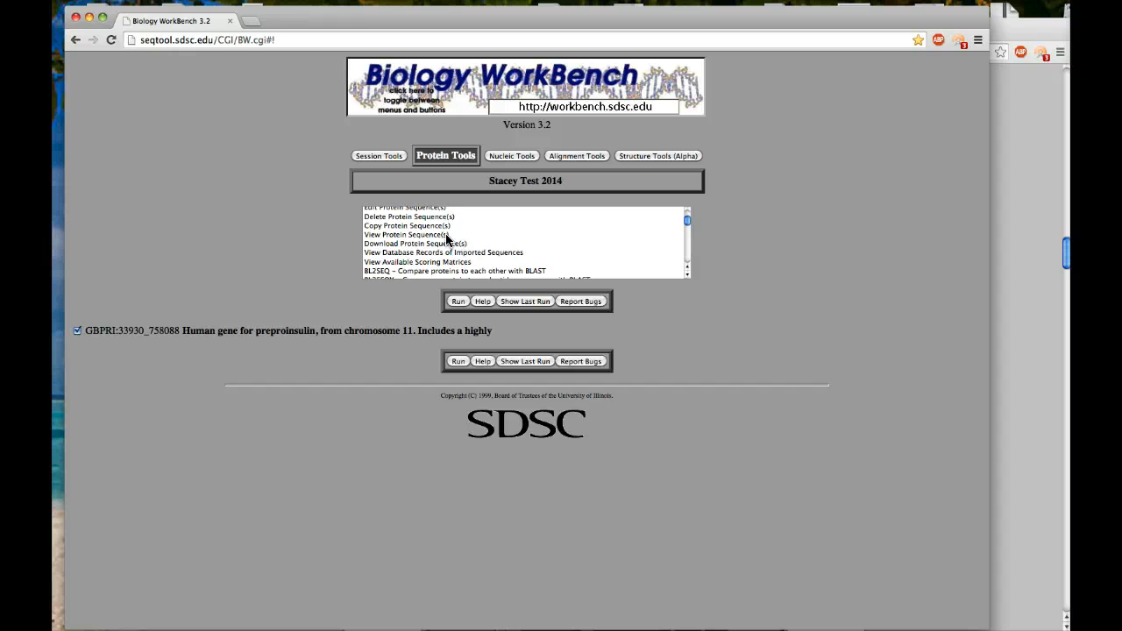
scroll(446, 238, "down", 1)
scroll(446, 238, "up", 4)
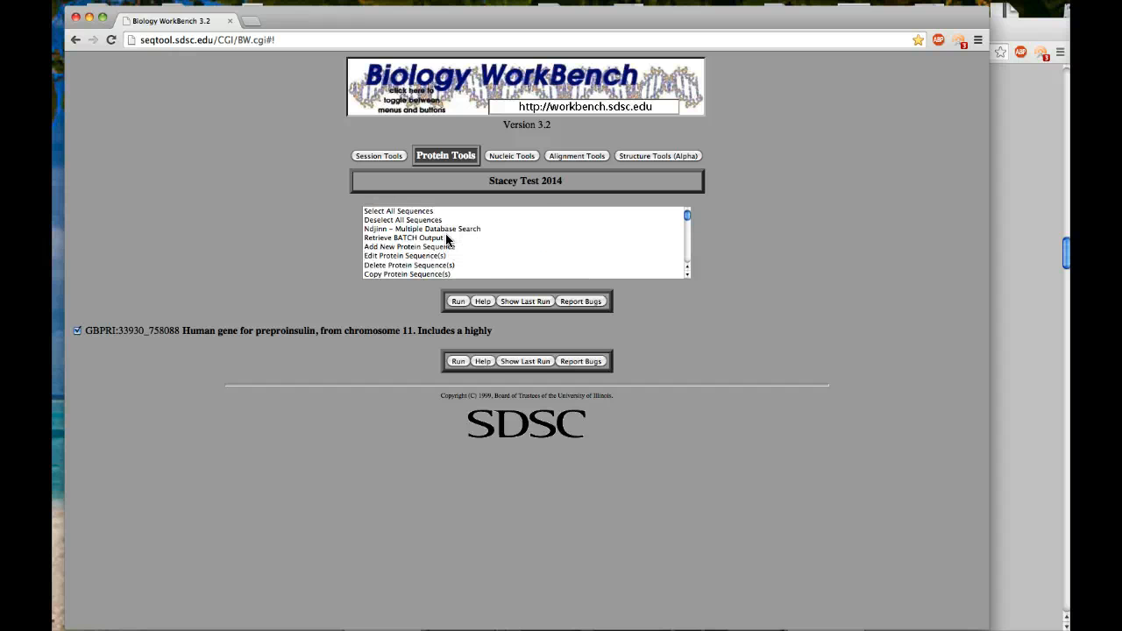
scroll(461, 263, "down", 1)
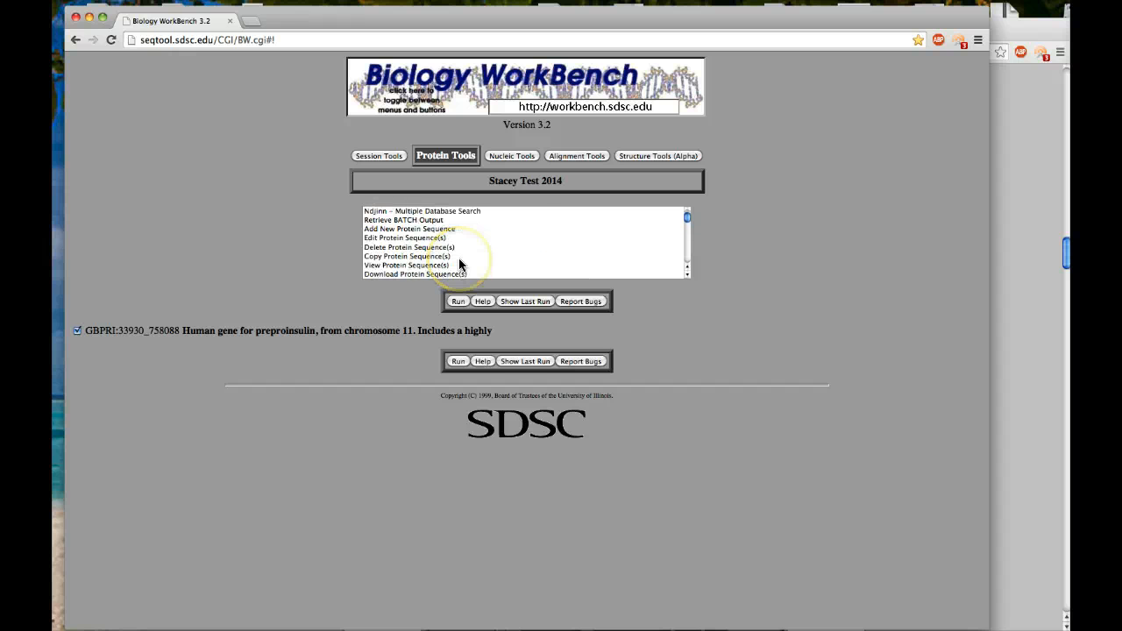
scroll(458, 263, "down", 1)
left_click(430, 260)
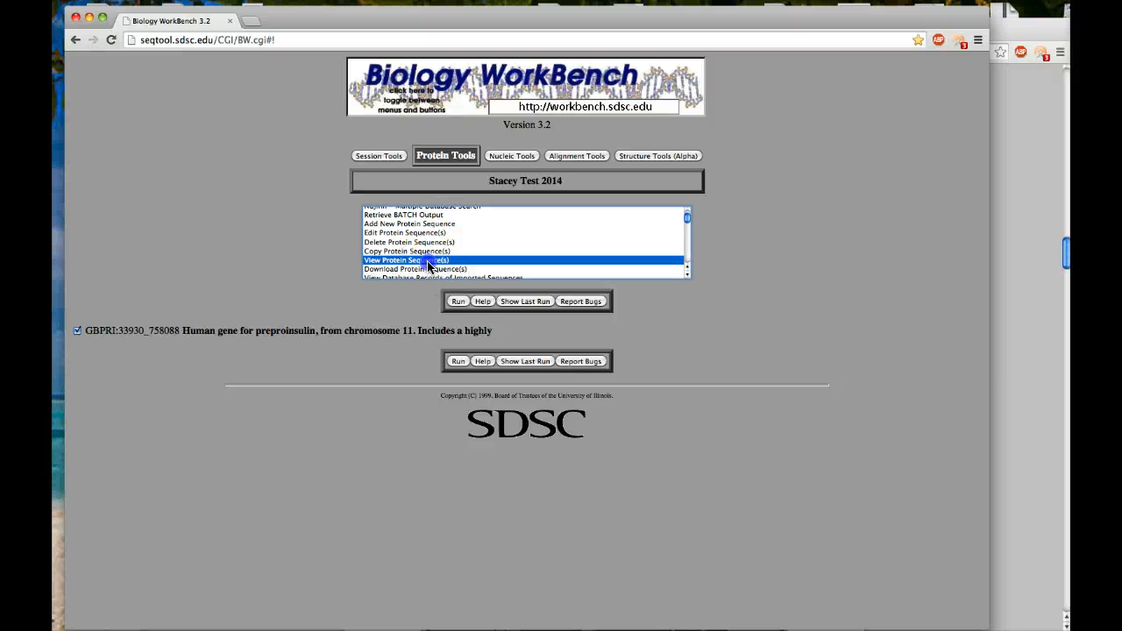
left_click(458, 301)
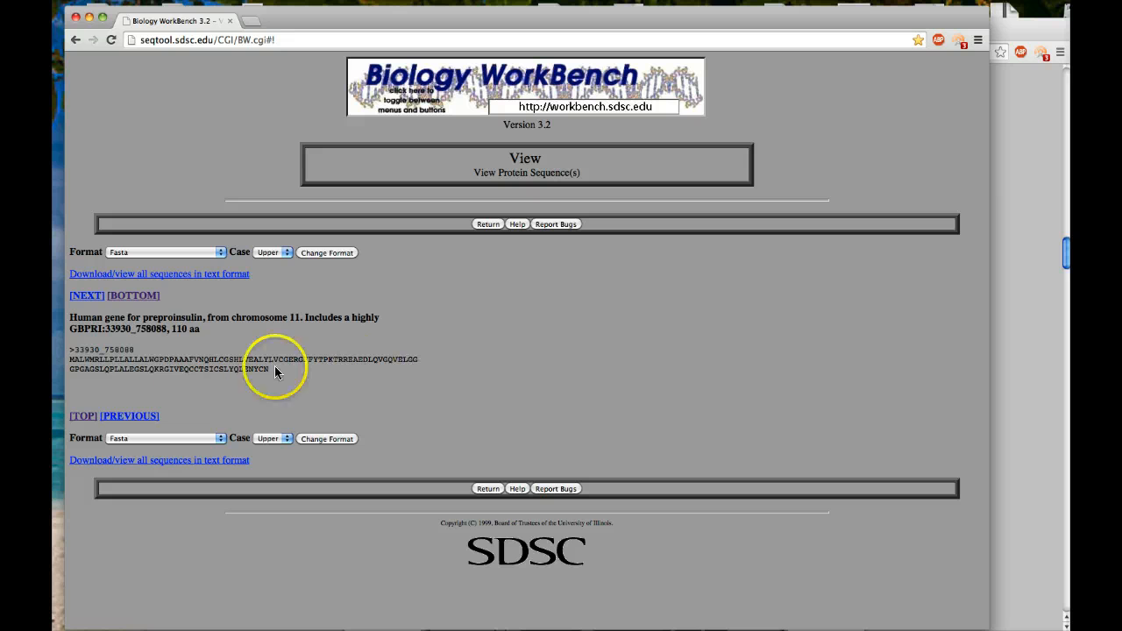
left_click_drag(79, 359, 270, 370)
left_click(407, 350)
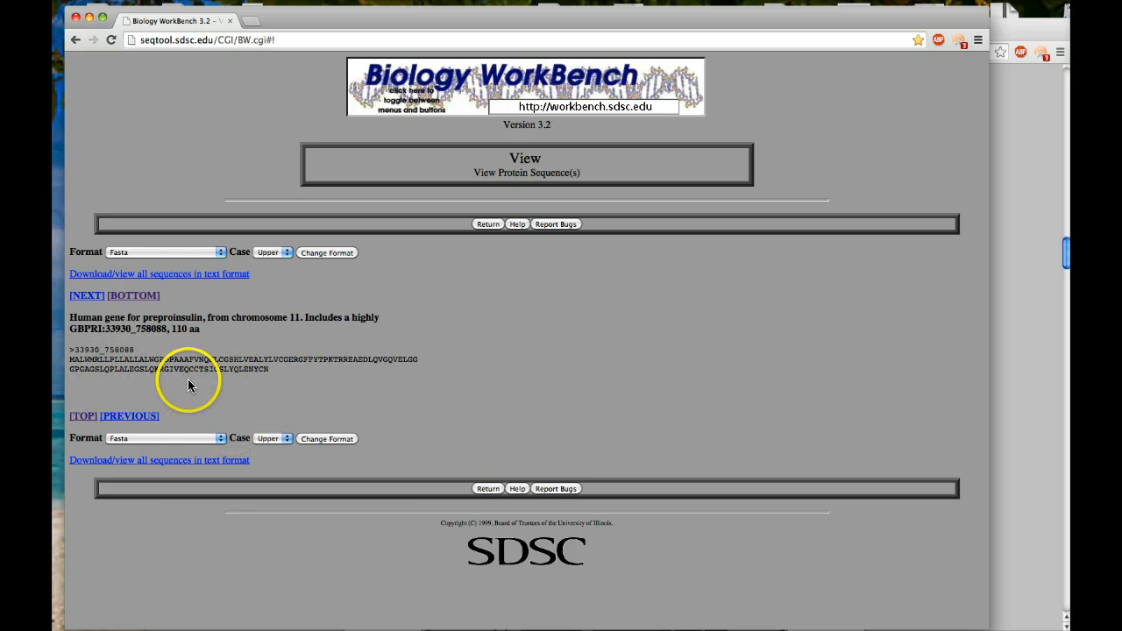
left_click(489, 489)
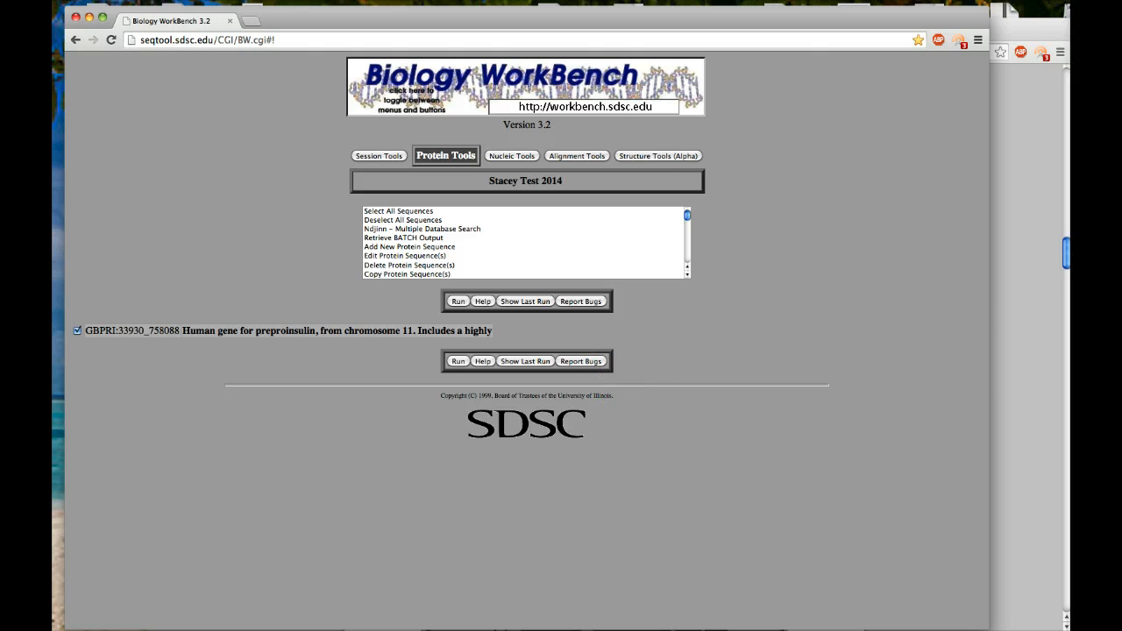
Switch to the worksheet and read the record and import instructions and Step 3 on searching for similar sequences with BLASTP.
left_click(1013, 339)
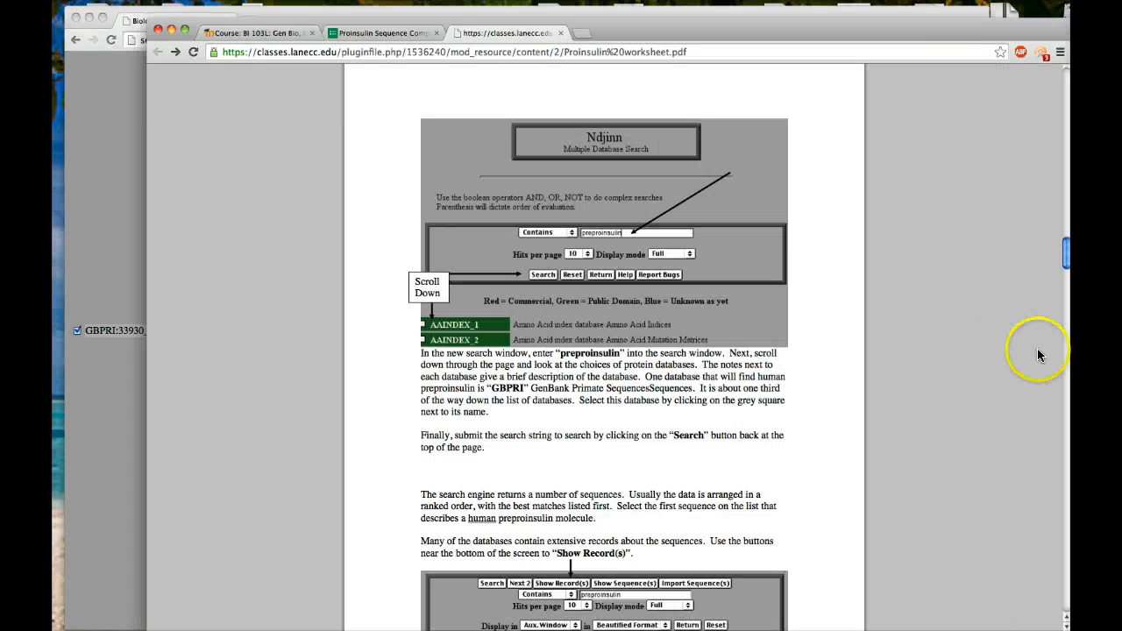
scroll(657, 412, "down", 5)
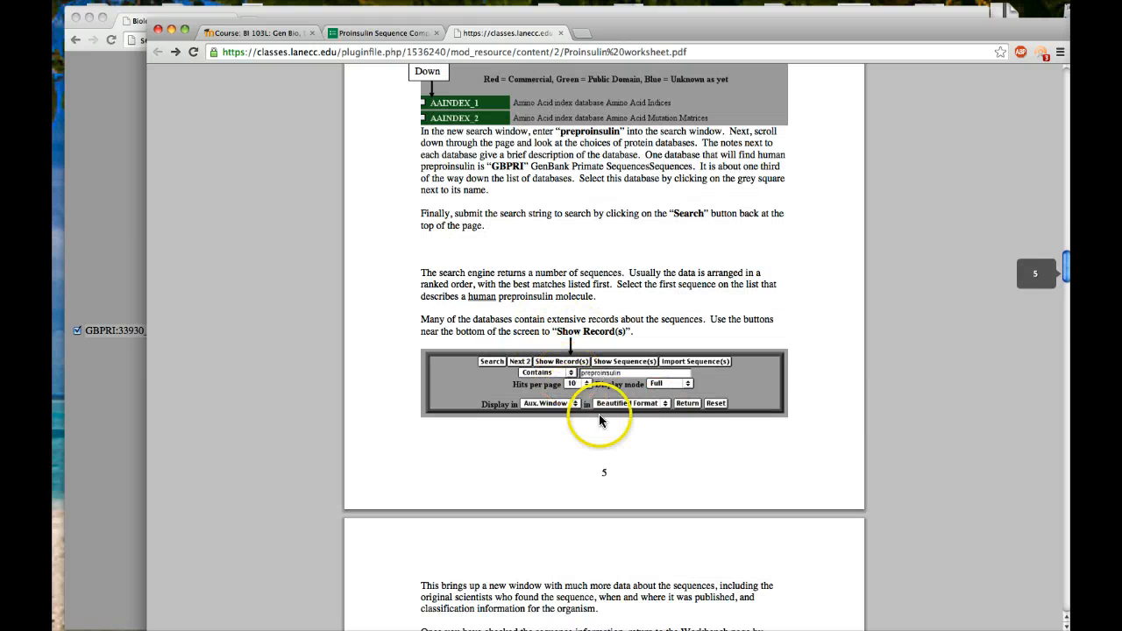
scroll(652, 456, "down", 5)
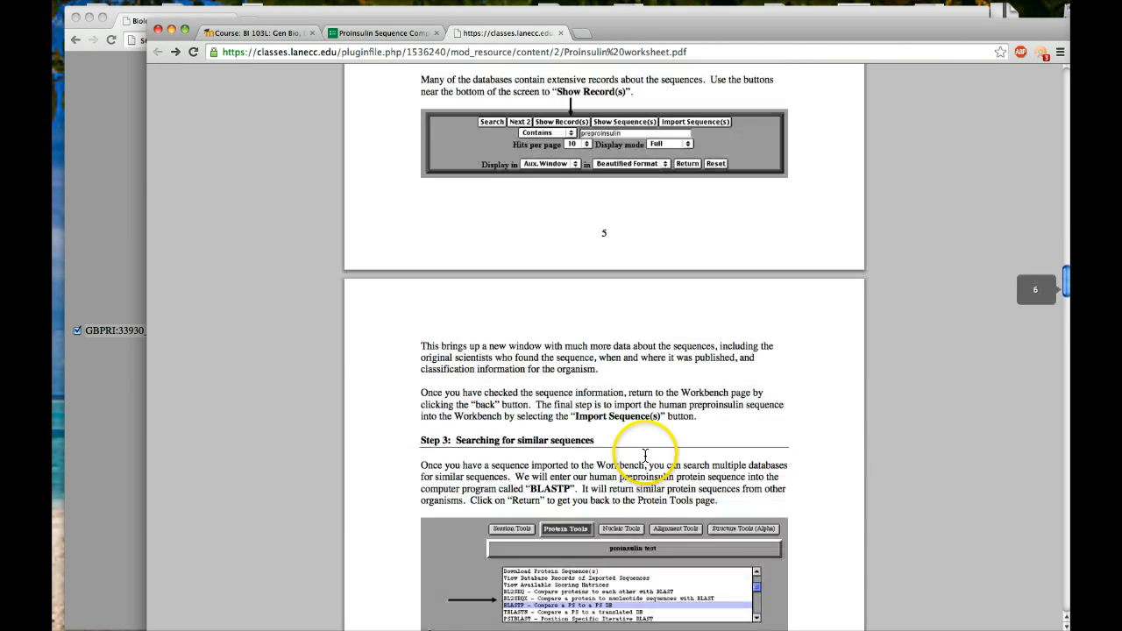
scroll(655, 471, "down", 2)
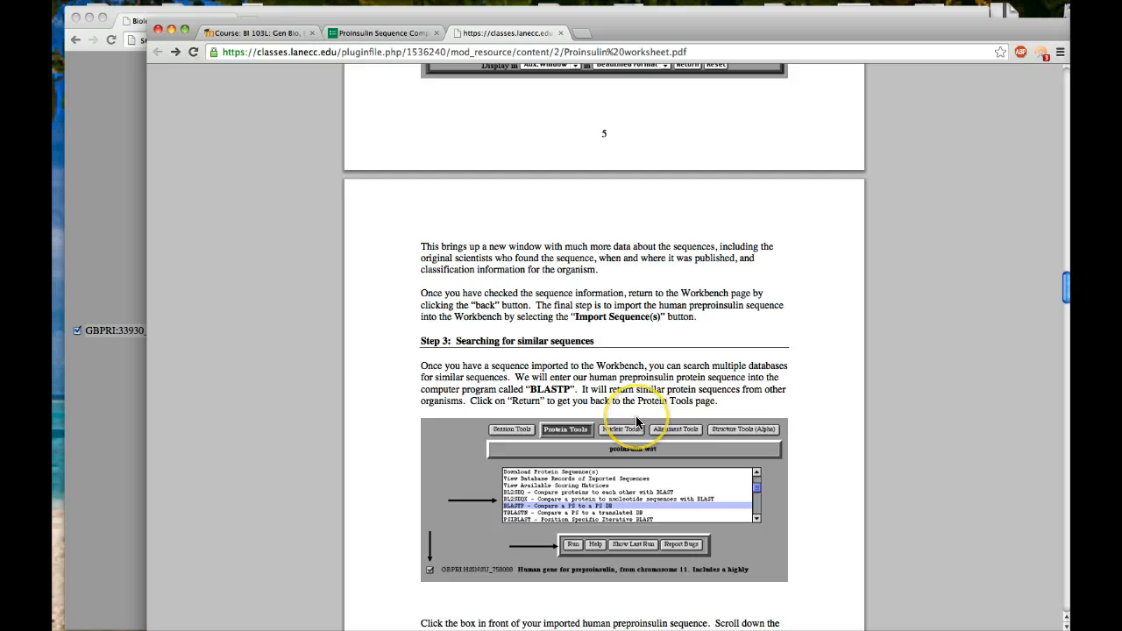
scroll(638, 421, "down", 1)
scroll(638, 421, "down", 3)
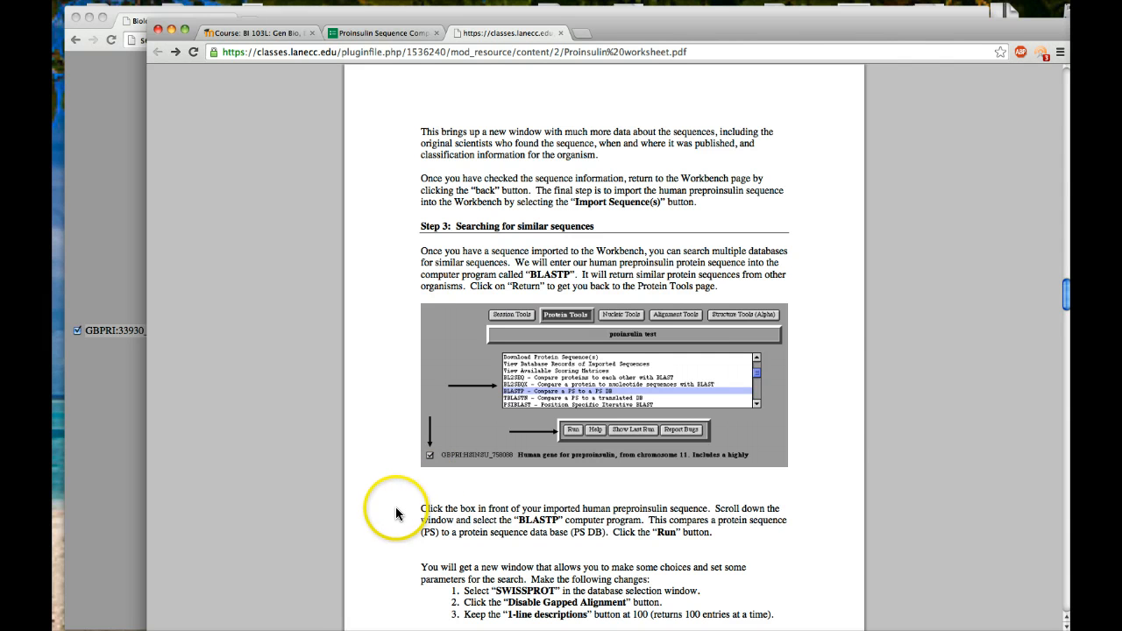
scroll(355, 496, "down", 2)
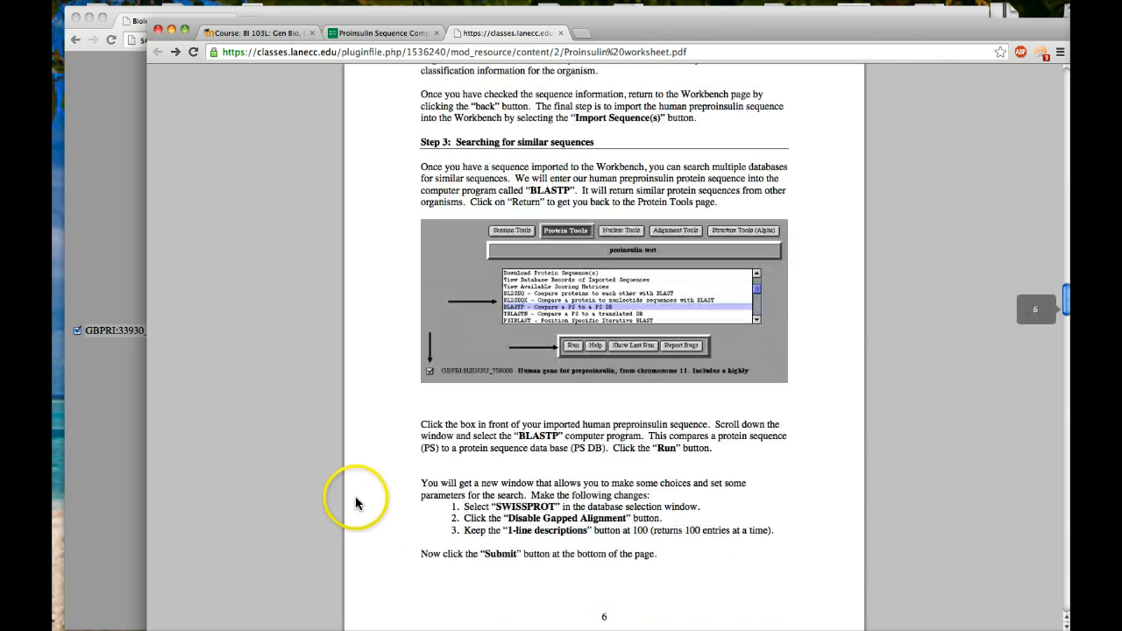
scroll(355, 496, "down", 3)
Return to Biology WorkBench and run BLASTP - Compare a PS to a PS DB on the checked human preproinsulin sequence.
left_click(113, 399)
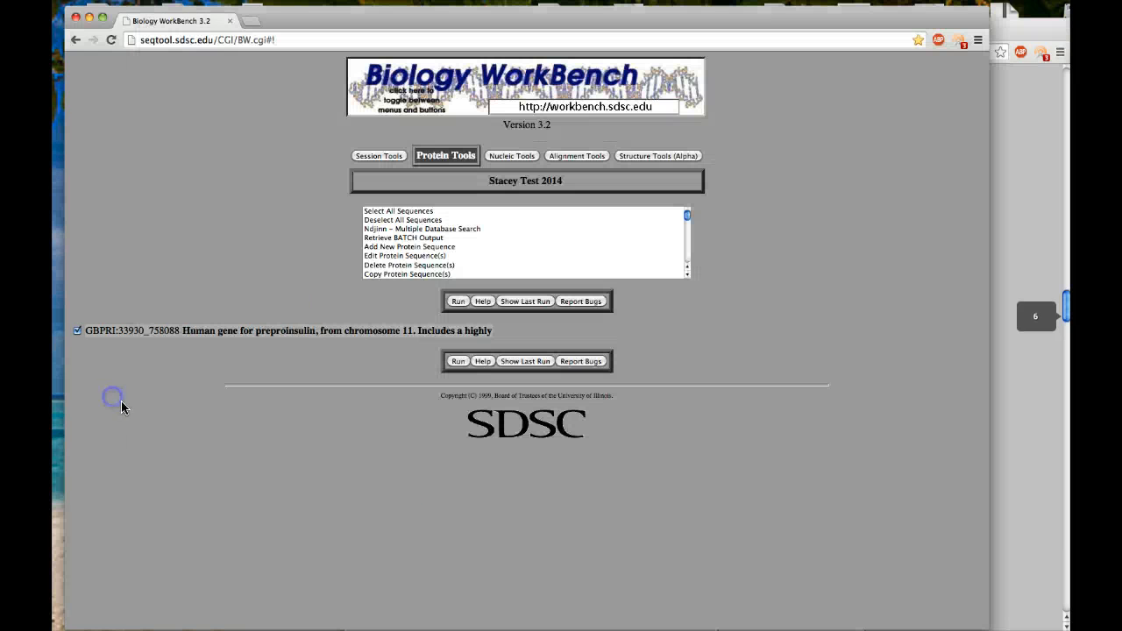
left_click(77, 331)
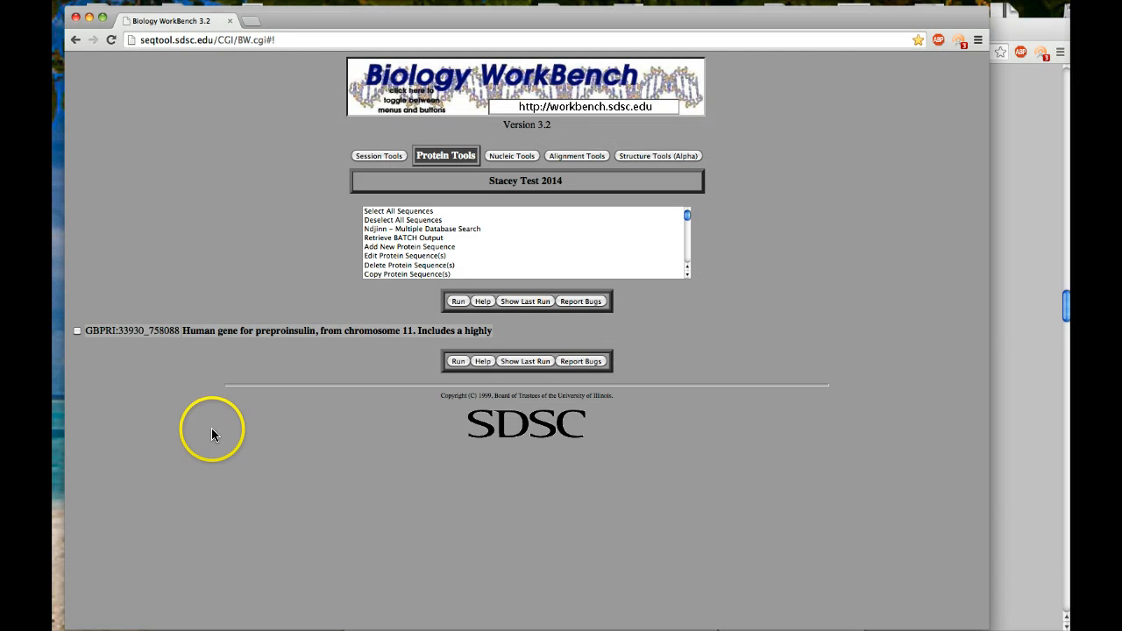
left_click(77, 331)
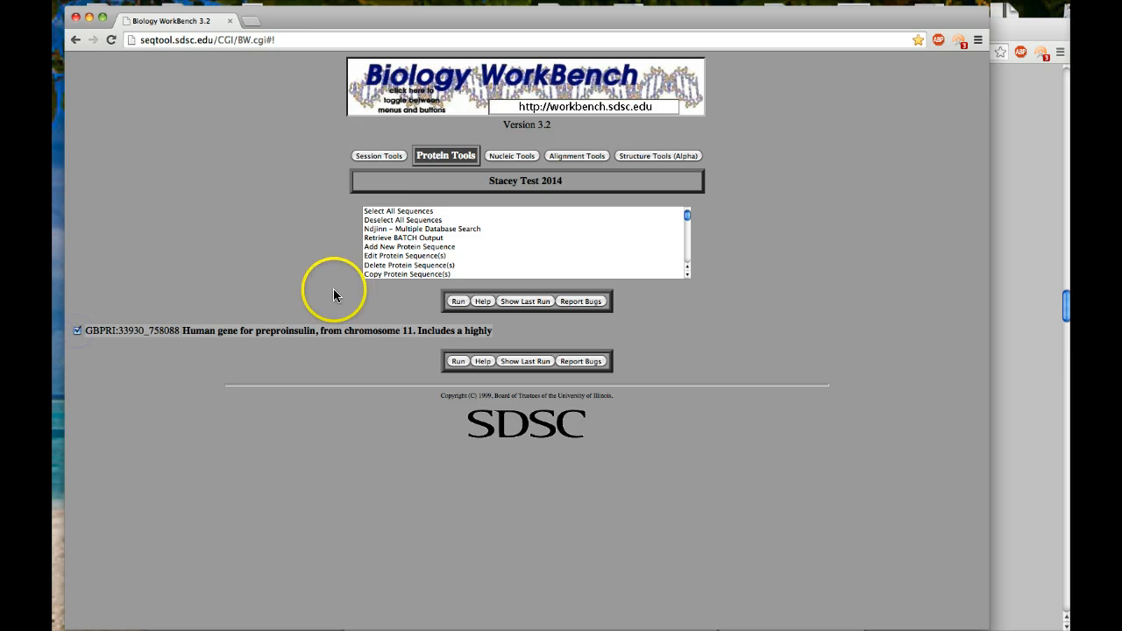
scroll(410, 263, "down", 5)
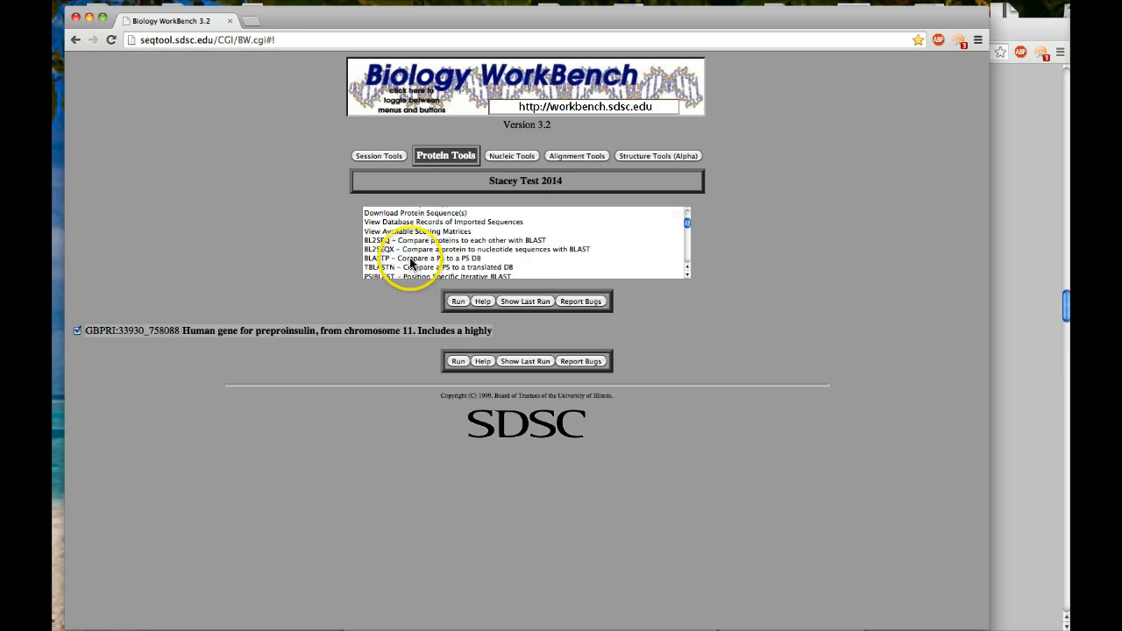
left_click(410, 260)
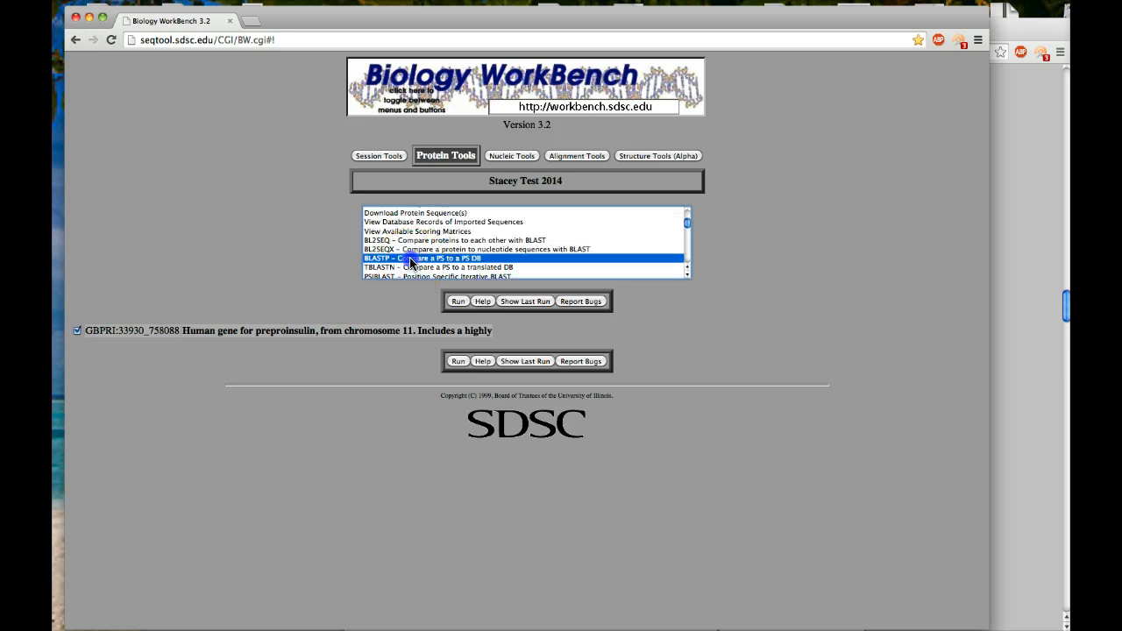
left_click(459, 302)
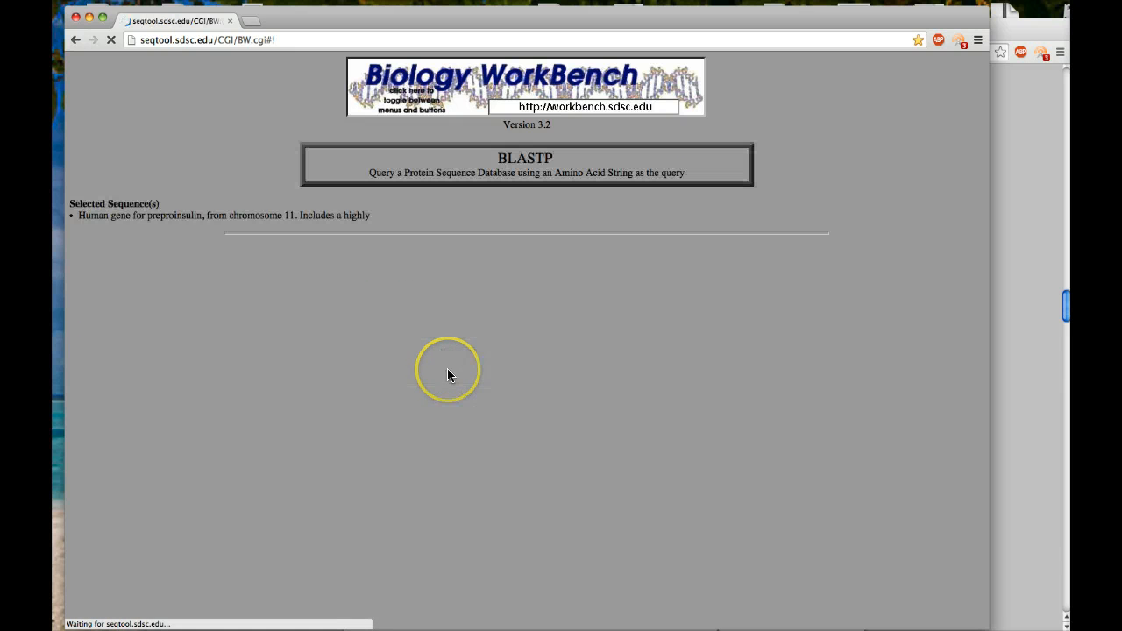
Try to submit the BLASTP job with its default settings and no database selected.
scroll(512, 408, "down", 3)
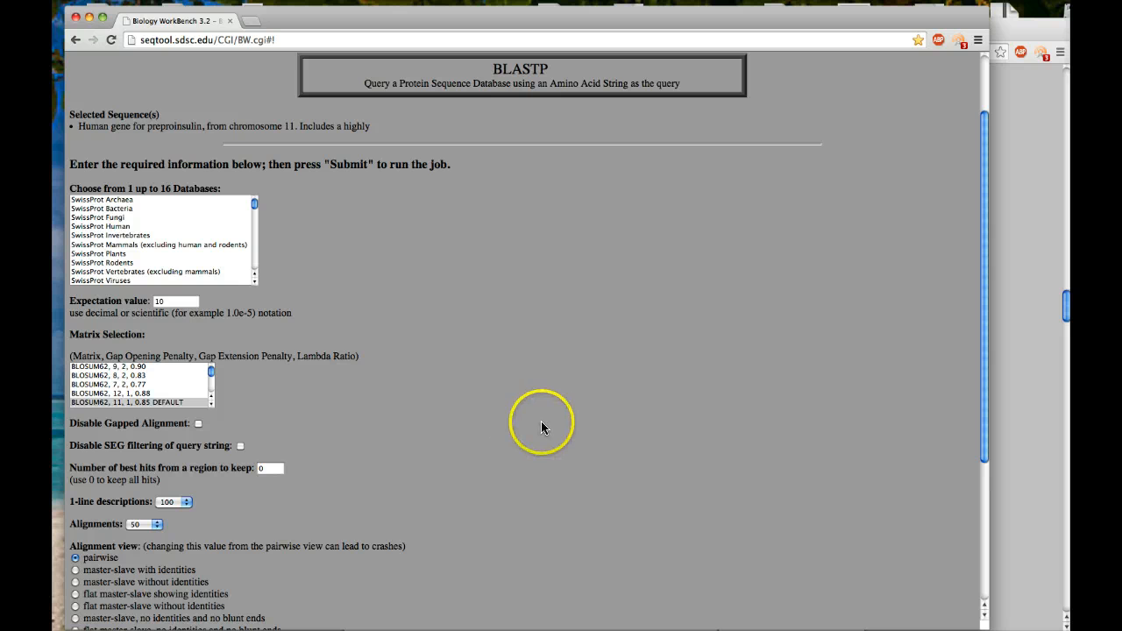
scroll(541, 427, "down", 5)
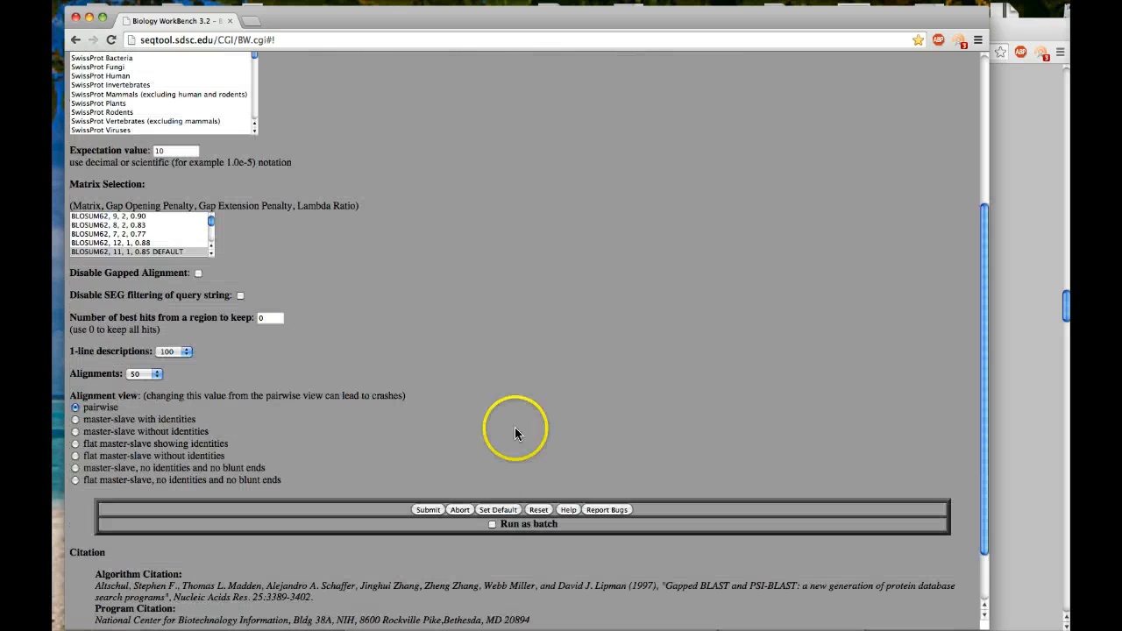
left_click(429, 510)
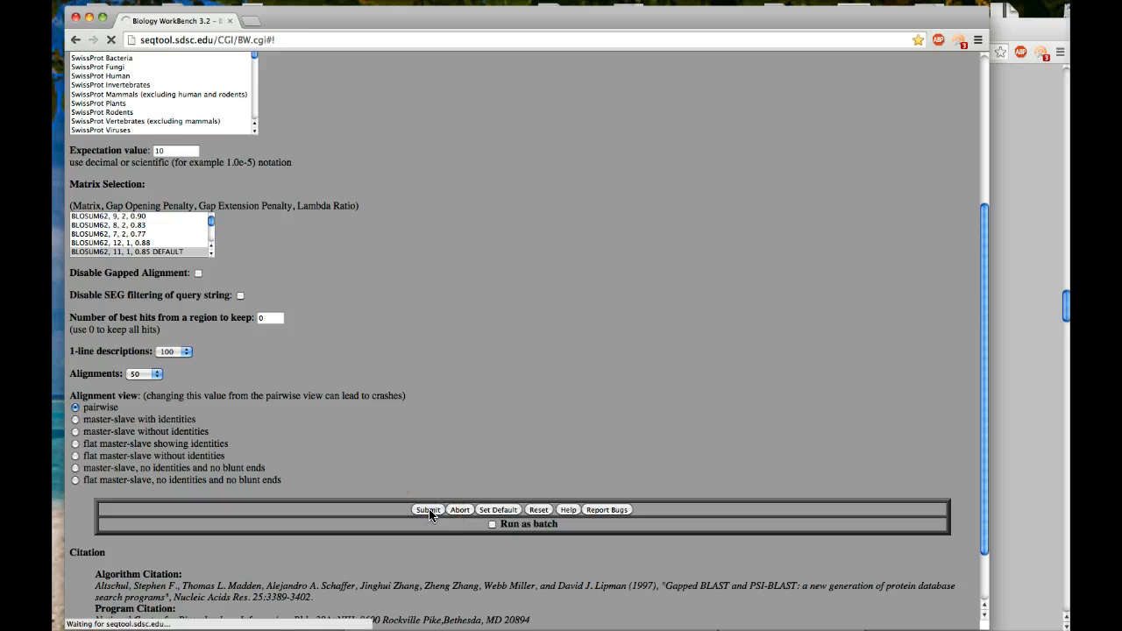
left_click(406, 408)
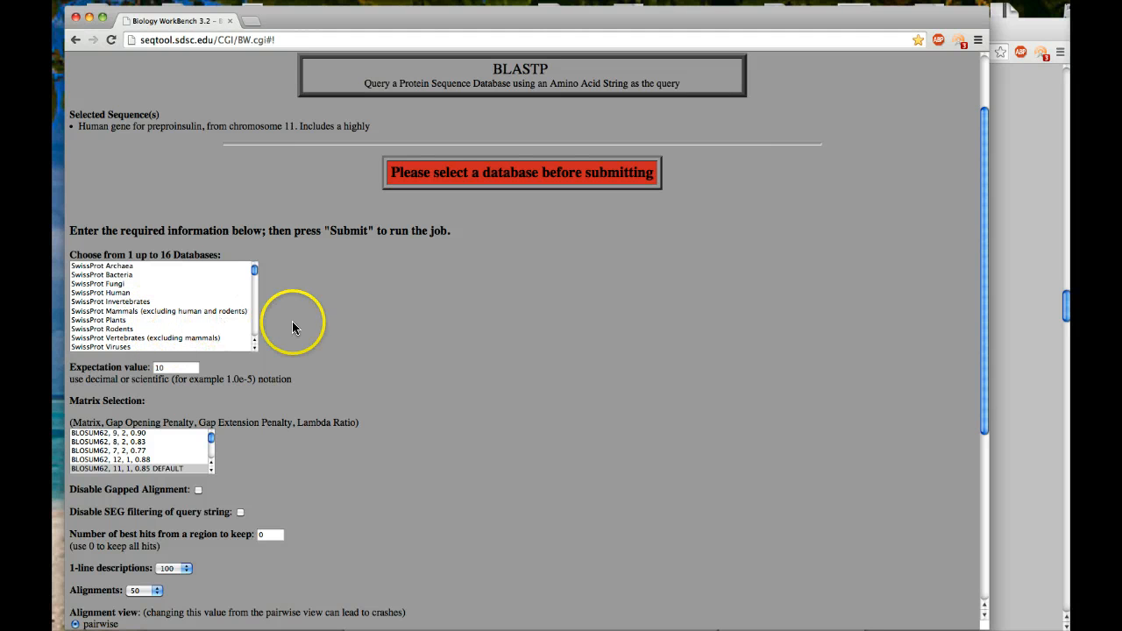
Check the worksheet's Step 3 for the BLASTP database choice and search parameters.
left_click(1013, 283)
scroll(615, 357, "down", 5)
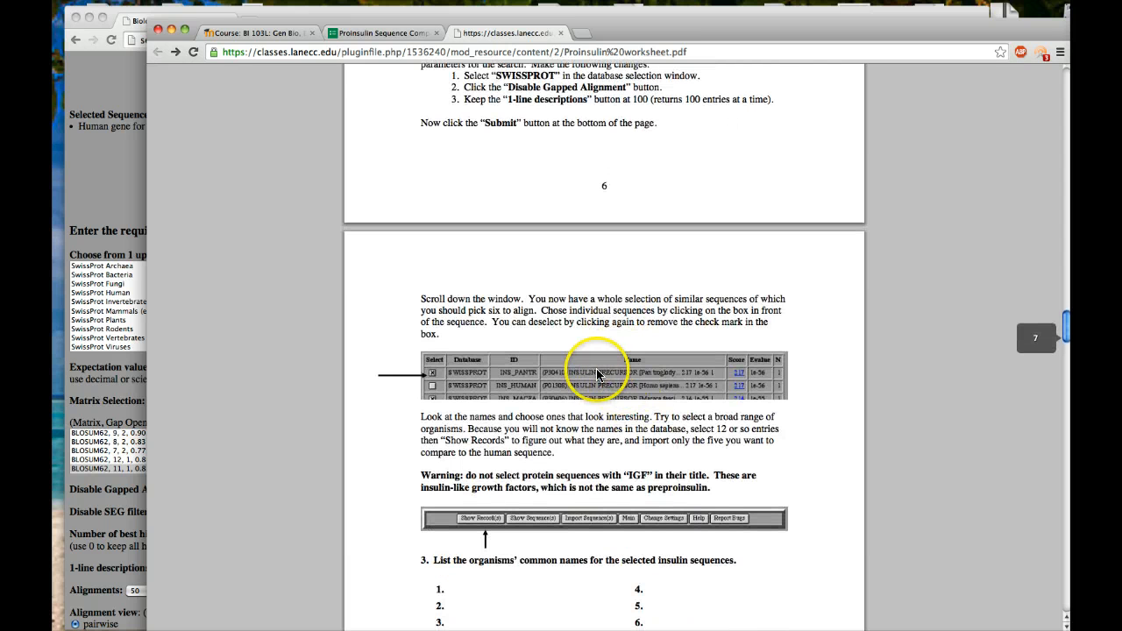
scroll(514, 314, "up", 3)
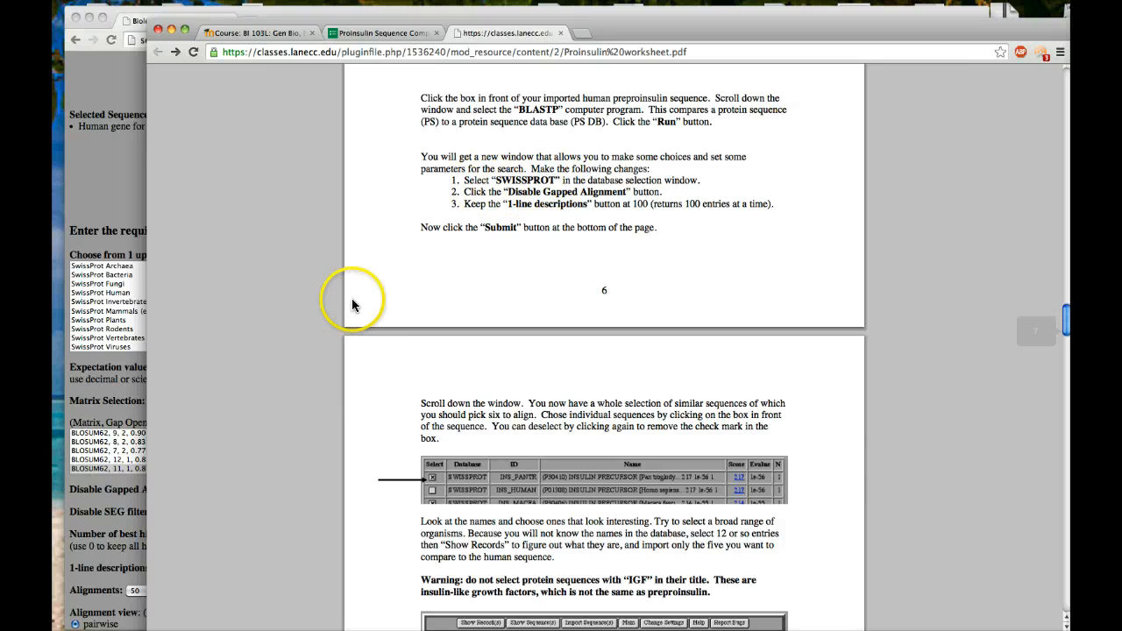
Return to Biology WorkBench and submit the BLASTP job against the SwissProt Mammals (excluding human and rodents) database.
left_click(127, 182)
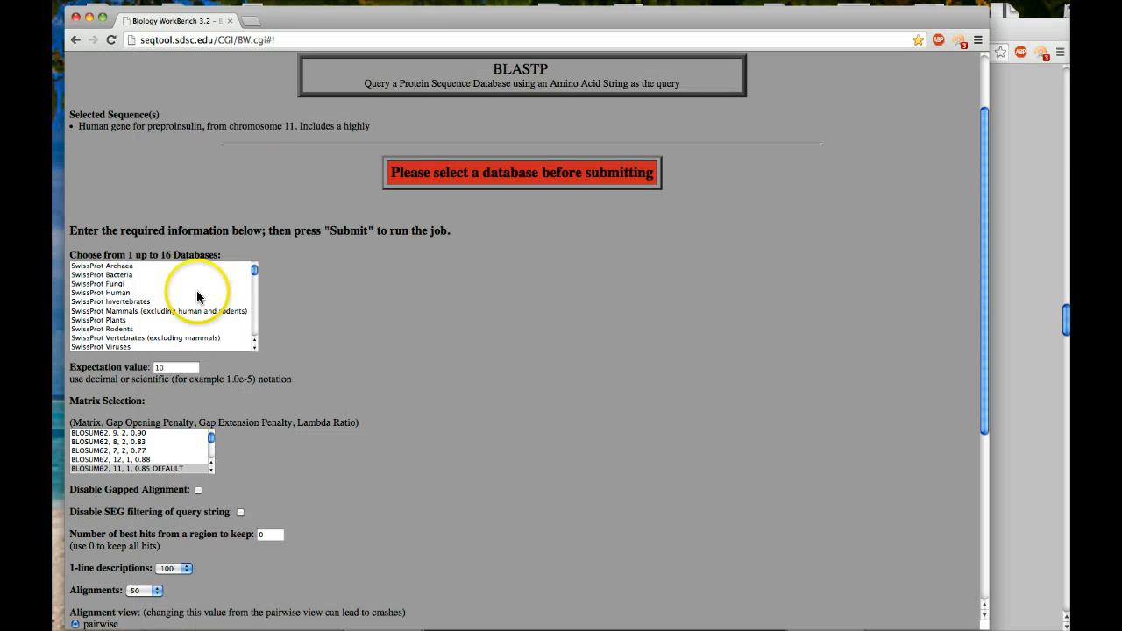
scroll(193, 321, "down", 1)
scroll(192, 320, "up", 1)
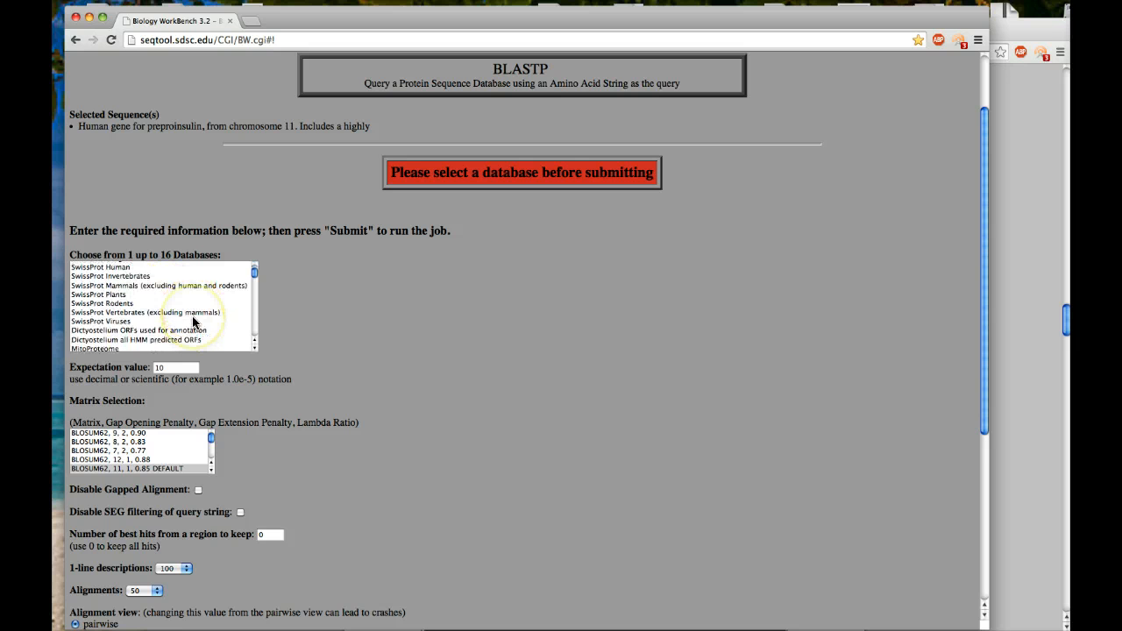
scroll(191, 317, "up", 1)
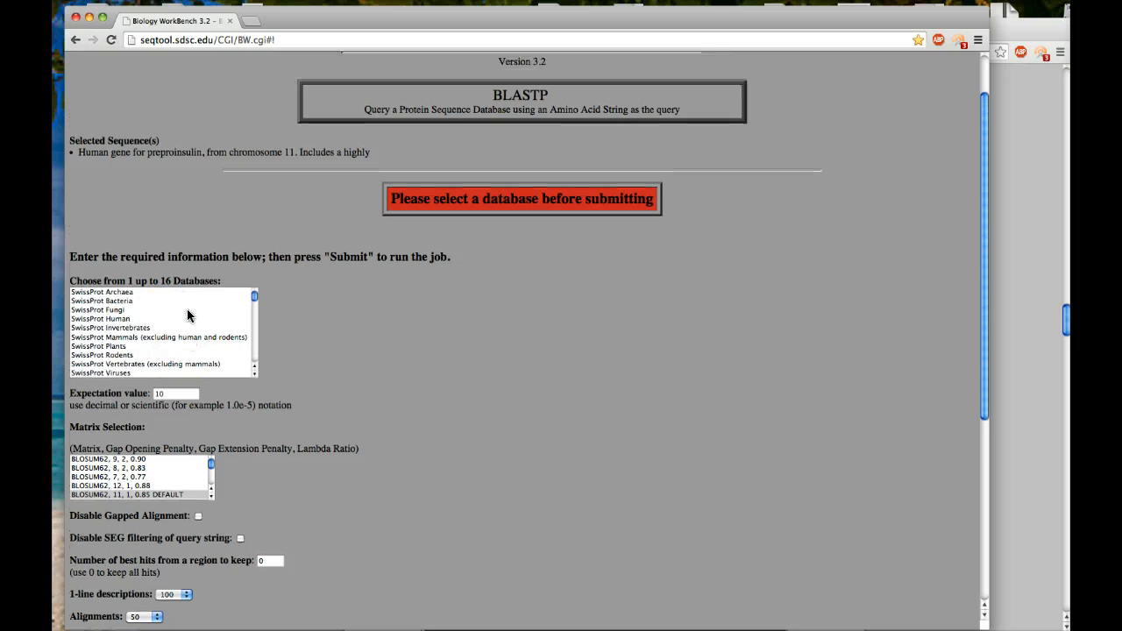
left_click(147, 338)
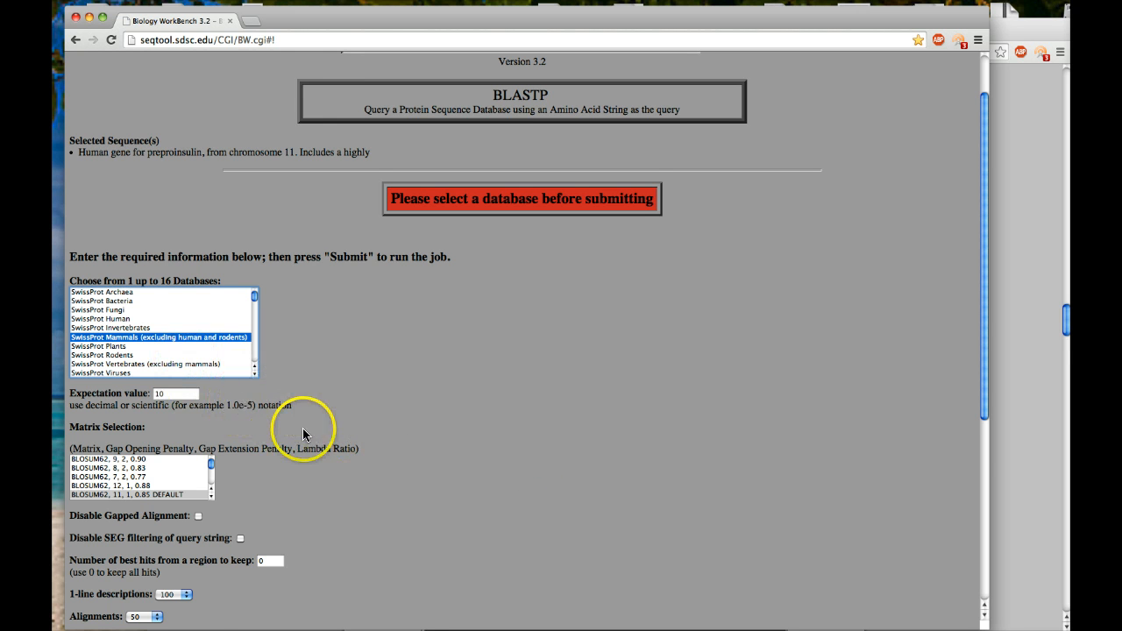
scroll(302, 428, "down", 3)
scroll(306, 439, "down", 2)
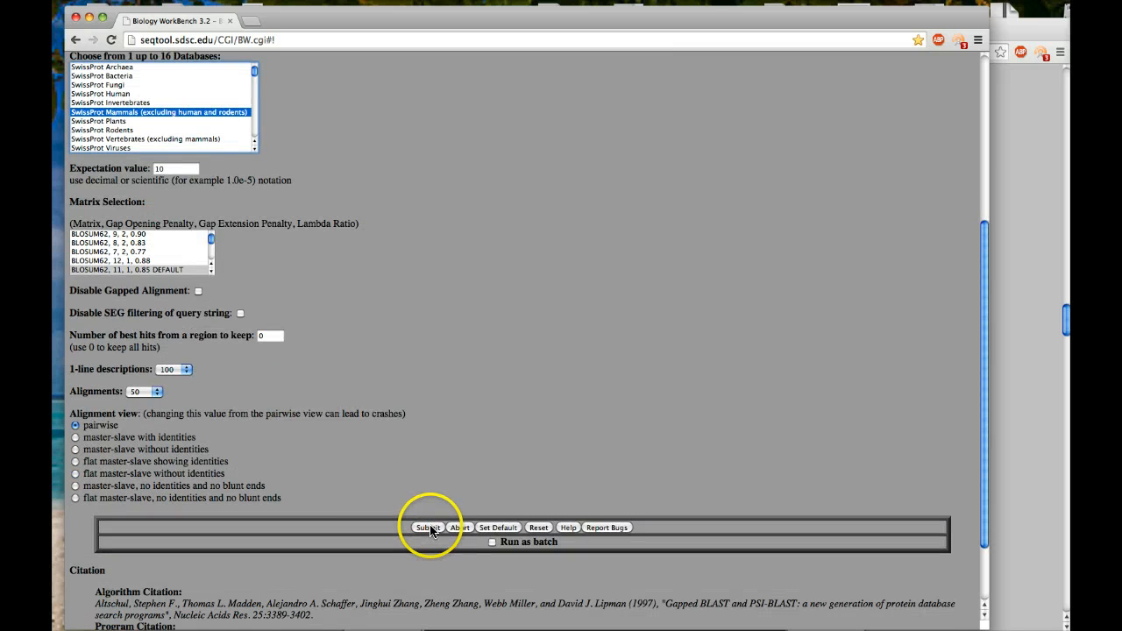
left_click(429, 528)
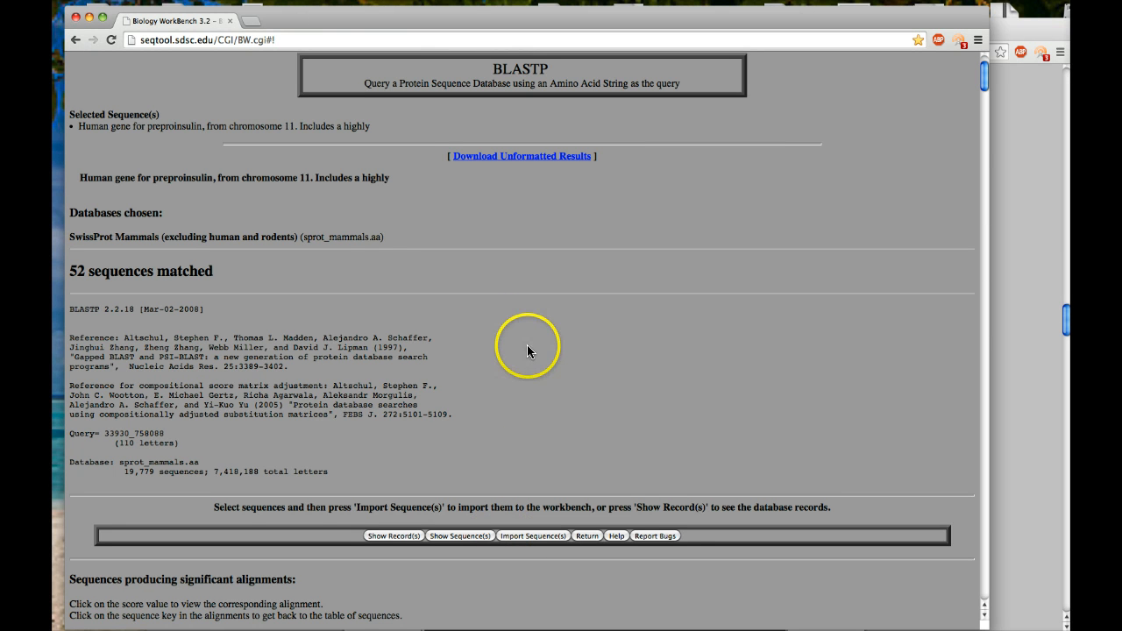
Review the BLASTP results table of matched mammal sequences, including the insulin and insulin-like growth factor entries.
scroll(527, 348, "down", 1)
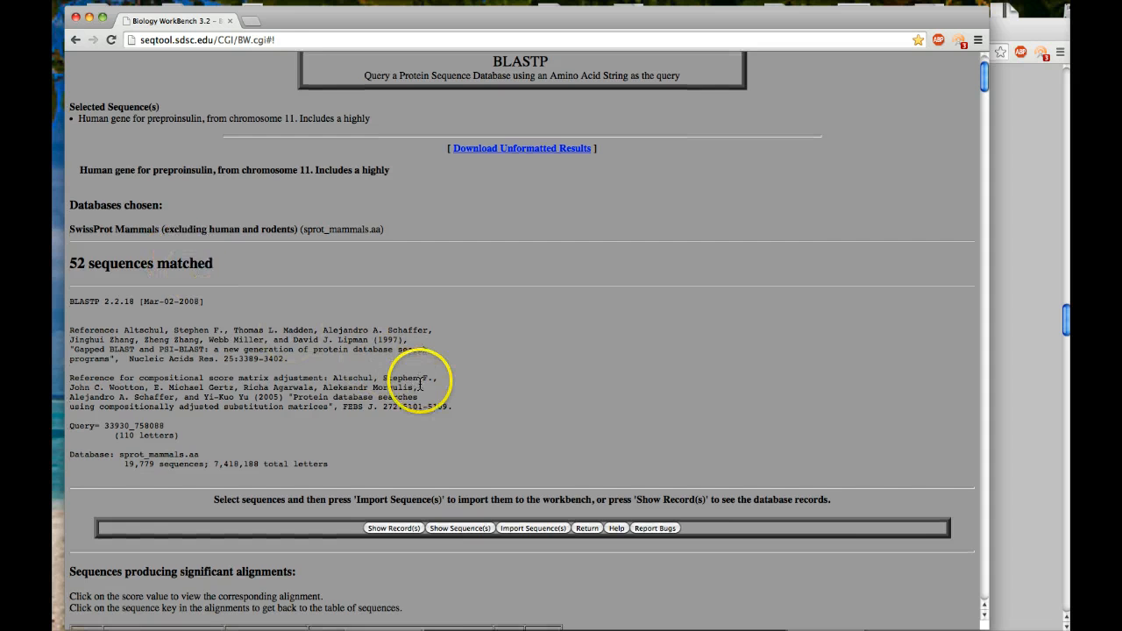
scroll(426, 379, "down", 5)
scroll(420, 383, "down", 4)
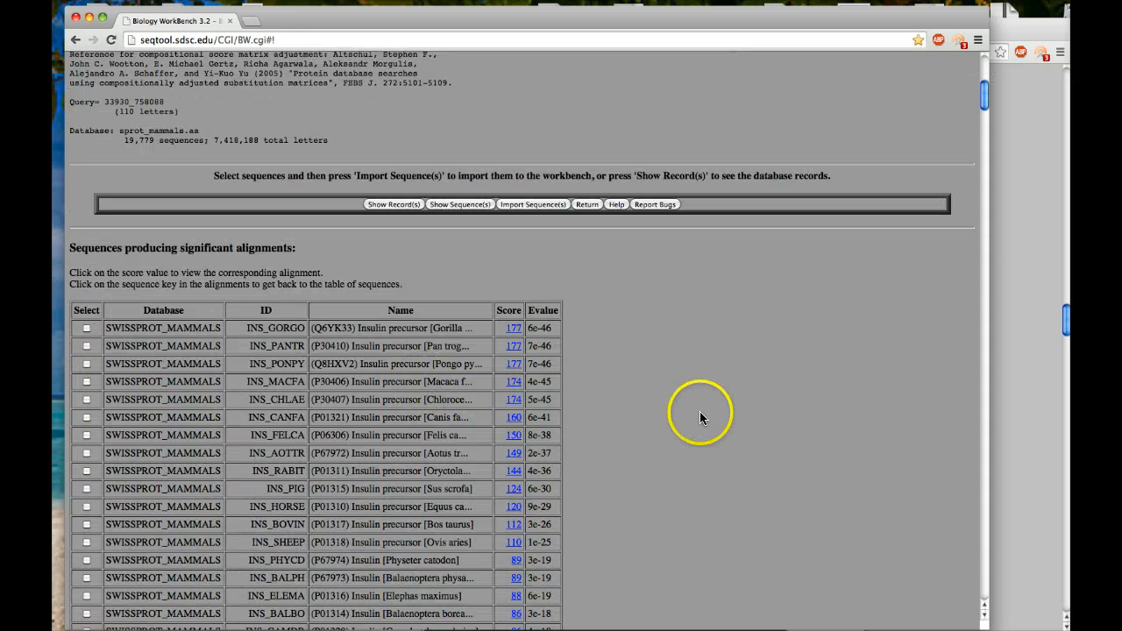
scroll(681, 430, "down", 4)
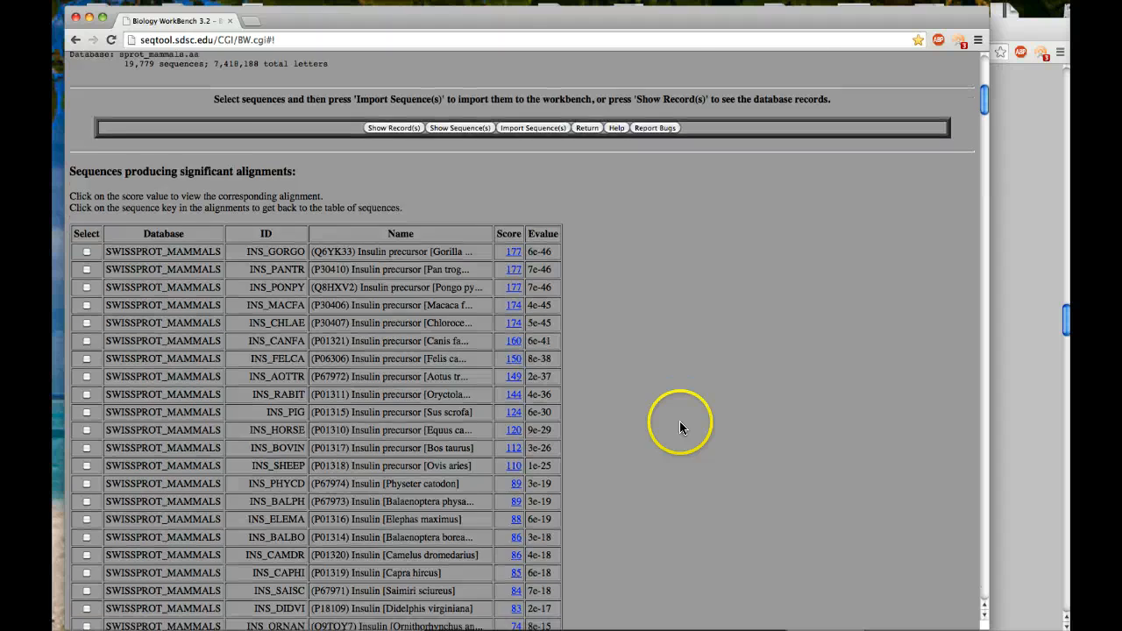
scroll(679, 421, "down", 1)
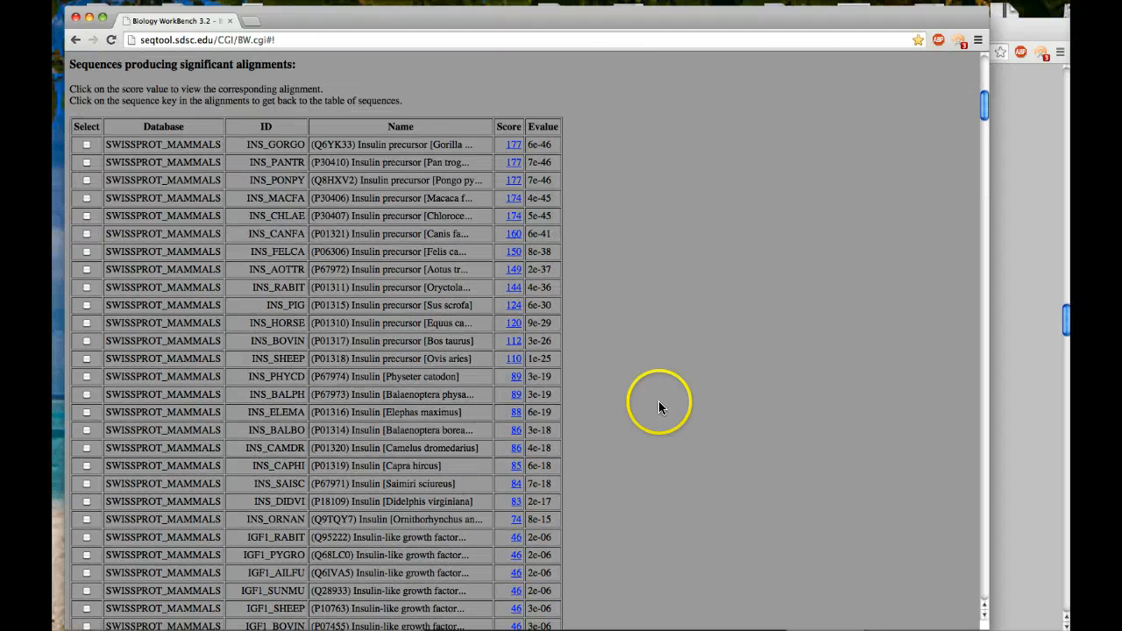
scroll(626, 363, "down", 15)
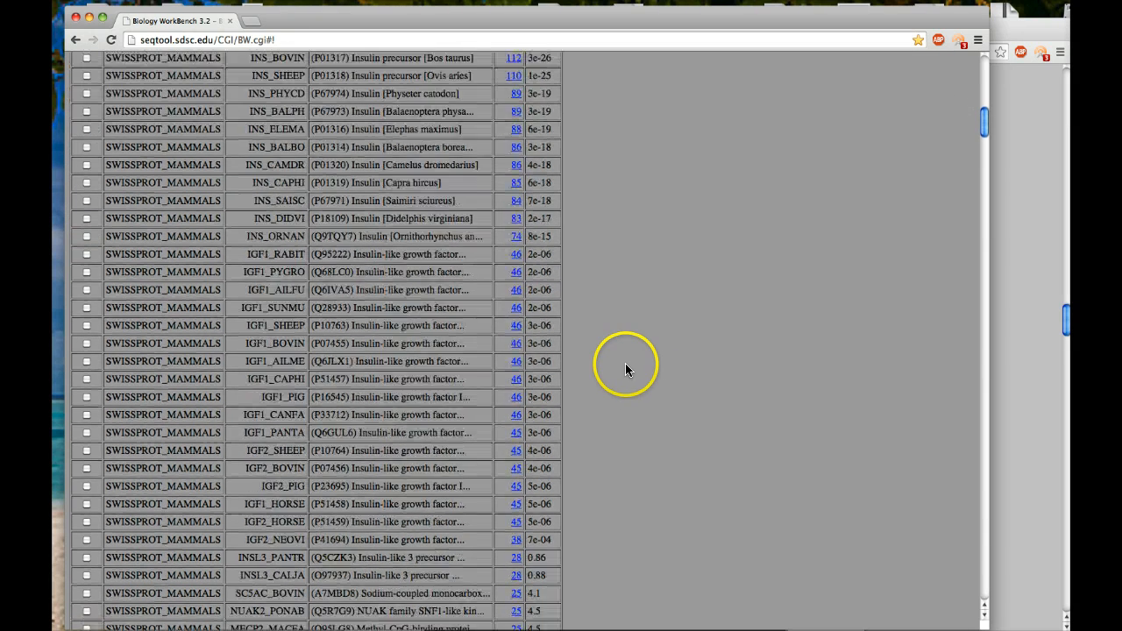
Select the insulin matches INS_GORGO, INS_PANTR, INS_PONPY, INS_AOTTR, INS_RABIT, INS_HORSE, INS_BOVIN and INS_SHEEP in the results table.
scroll(623, 372, "up", 15)
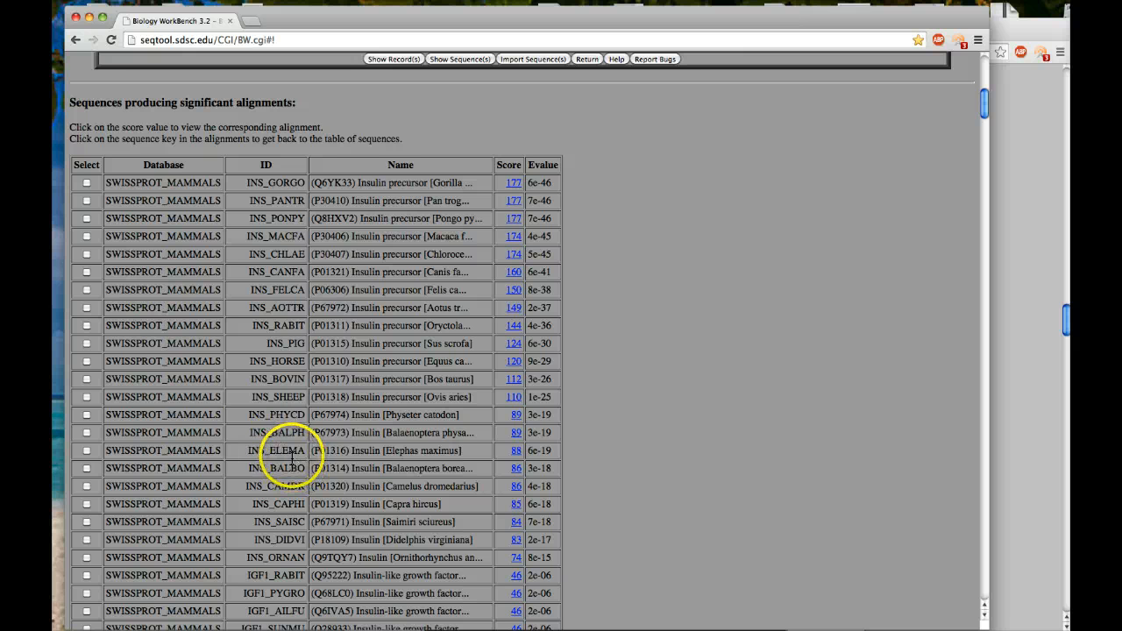
left_click(87, 183)
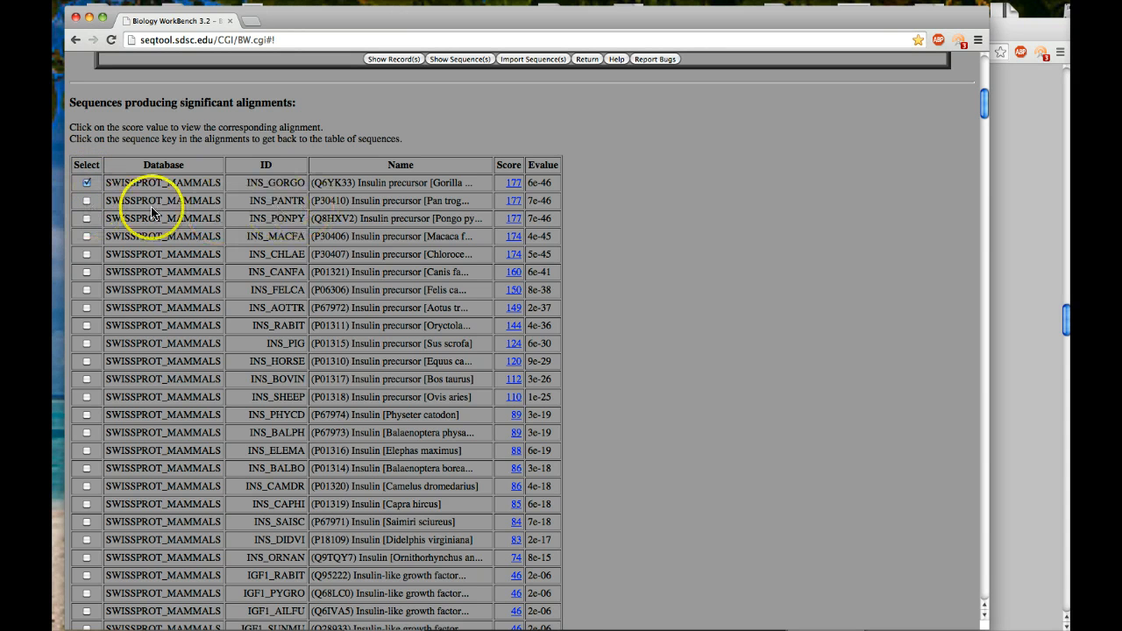
left_click(87, 202)
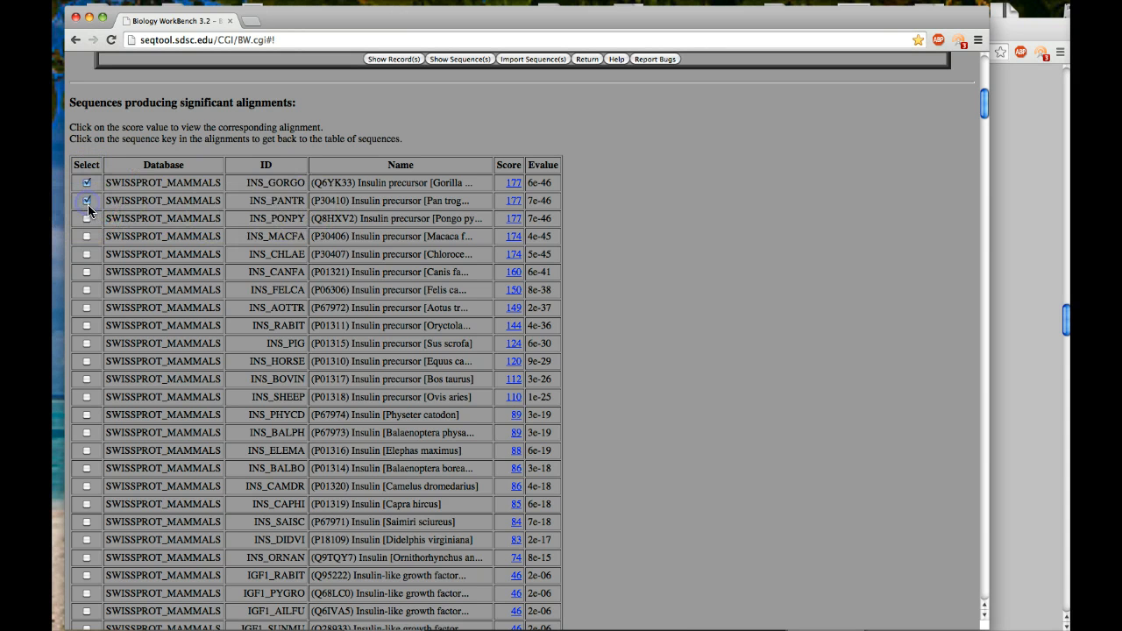
left_click(87, 219)
left_click(87, 326)
left_click(86, 323)
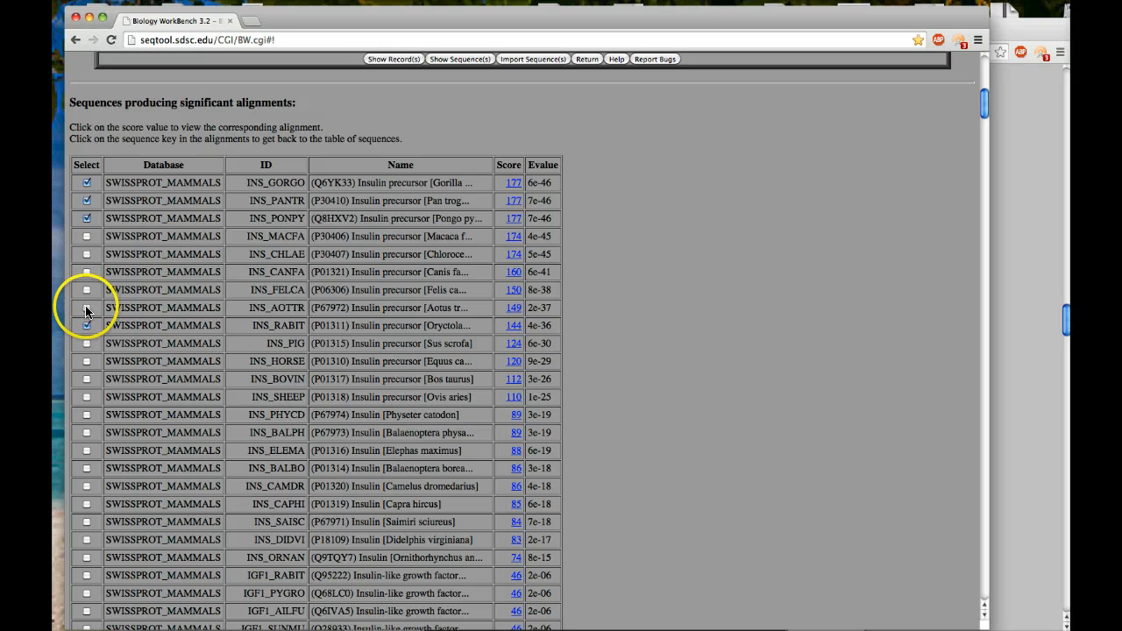
left_click(87, 308)
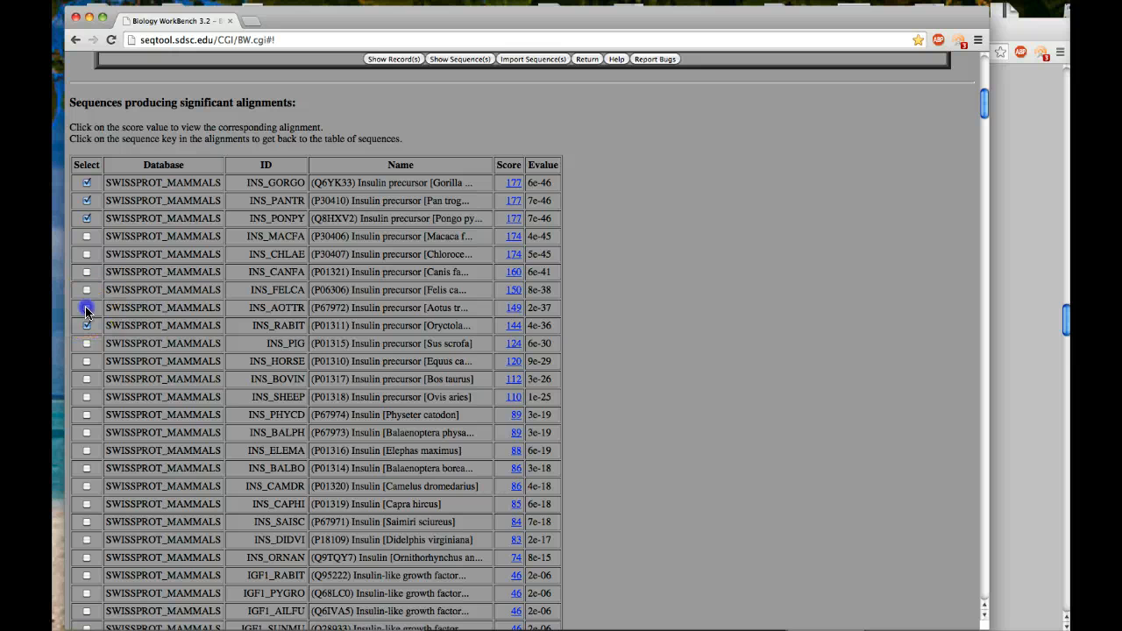
left_click(87, 361)
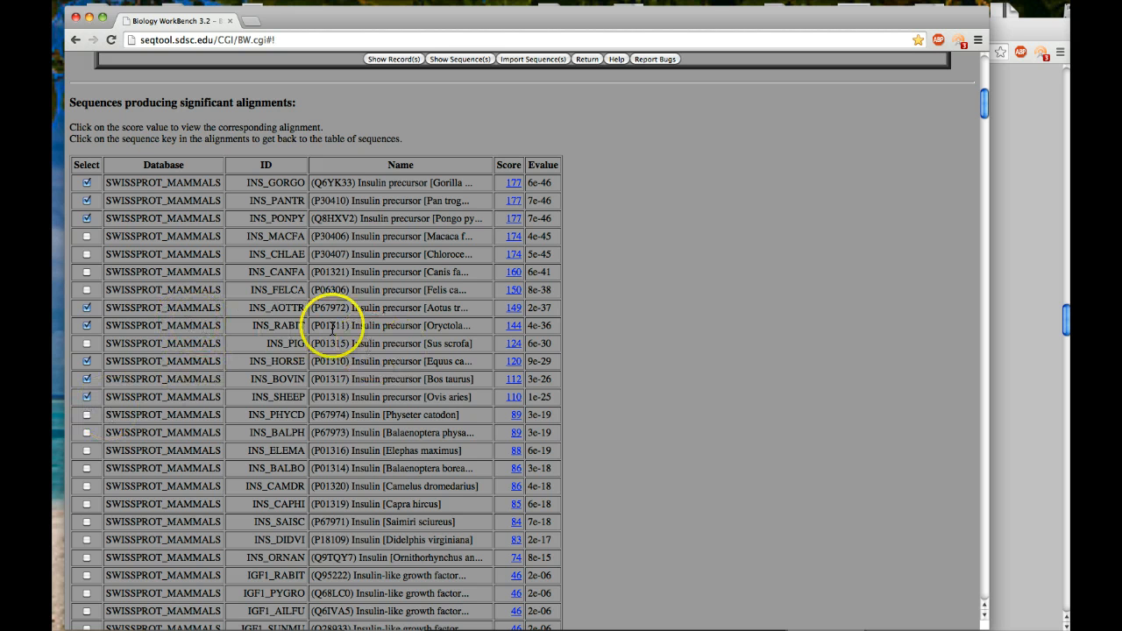
Show the selected insulin sequences, import them all into the workbench and return to Protein Tools.
left_click(472, 60)
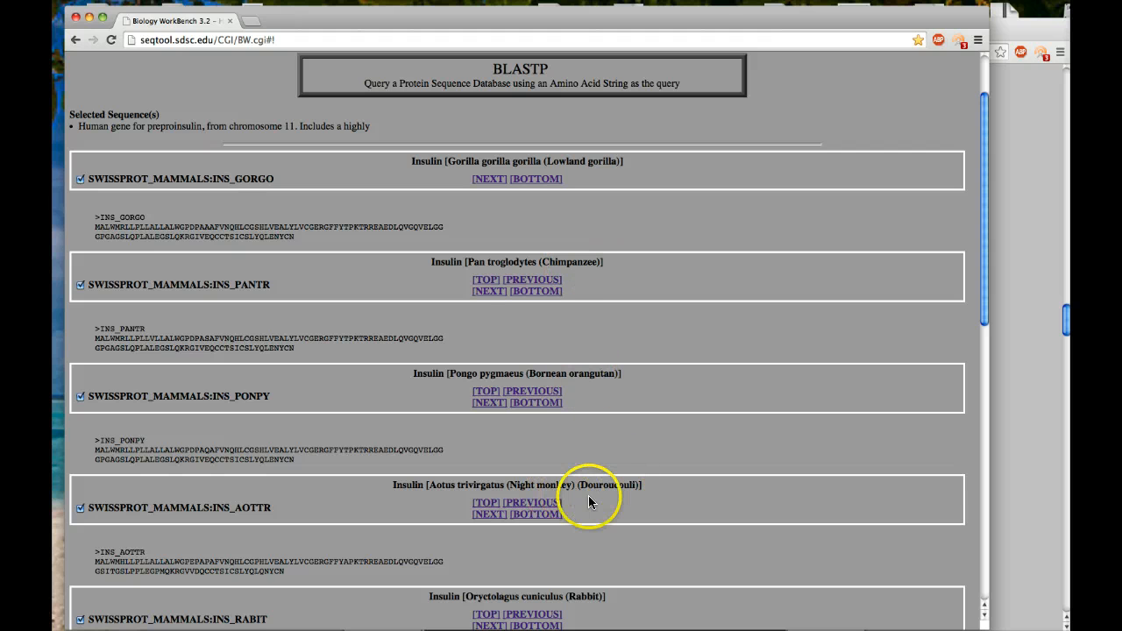
scroll(588, 502, "down", 1)
scroll(588, 502, "down", 6)
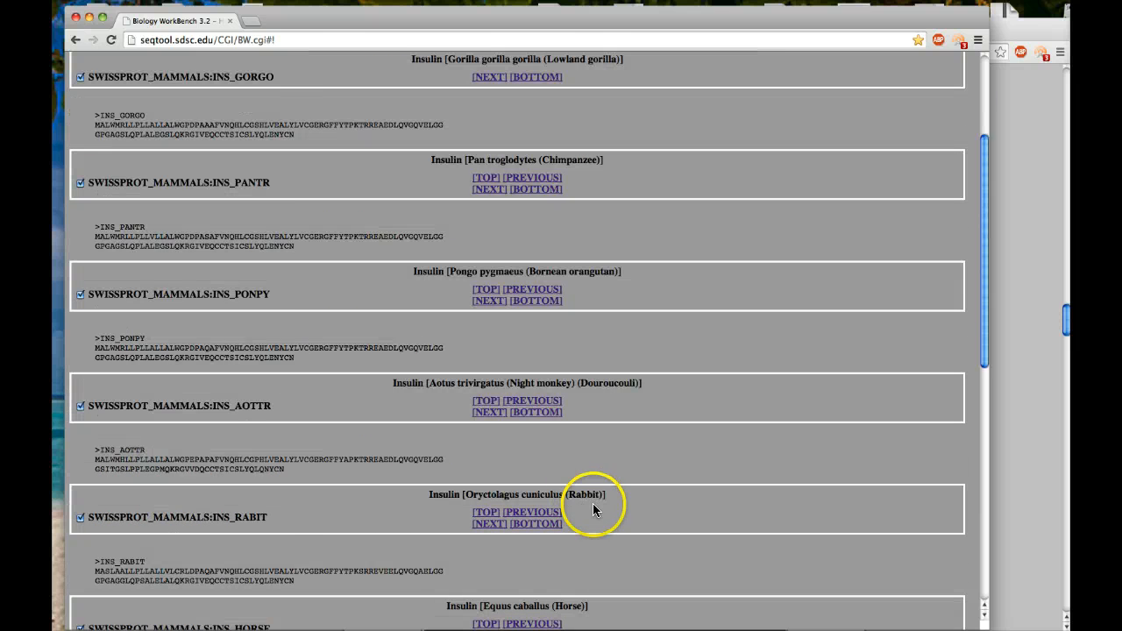
scroll(582, 552, "down", 3)
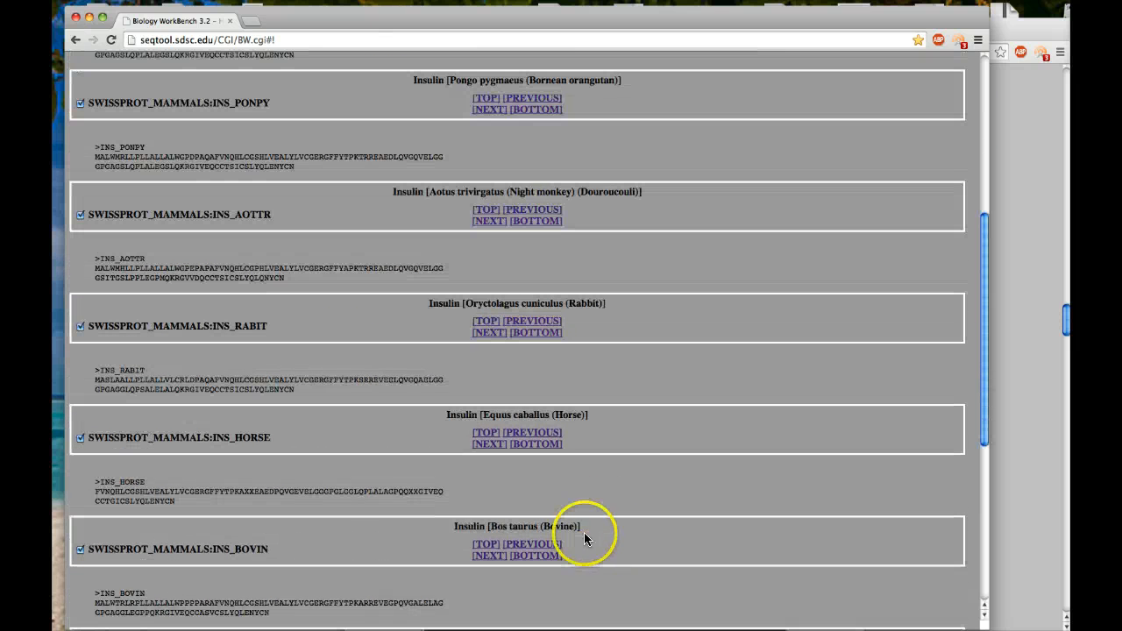
scroll(578, 534, "down", 6)
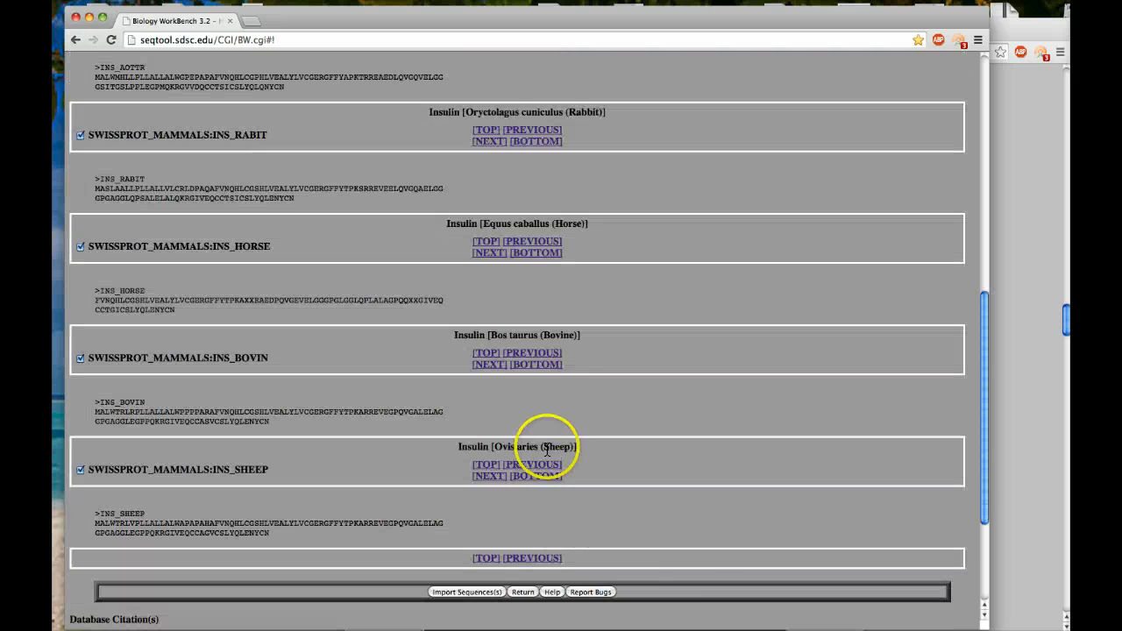
left_click(488, 599)
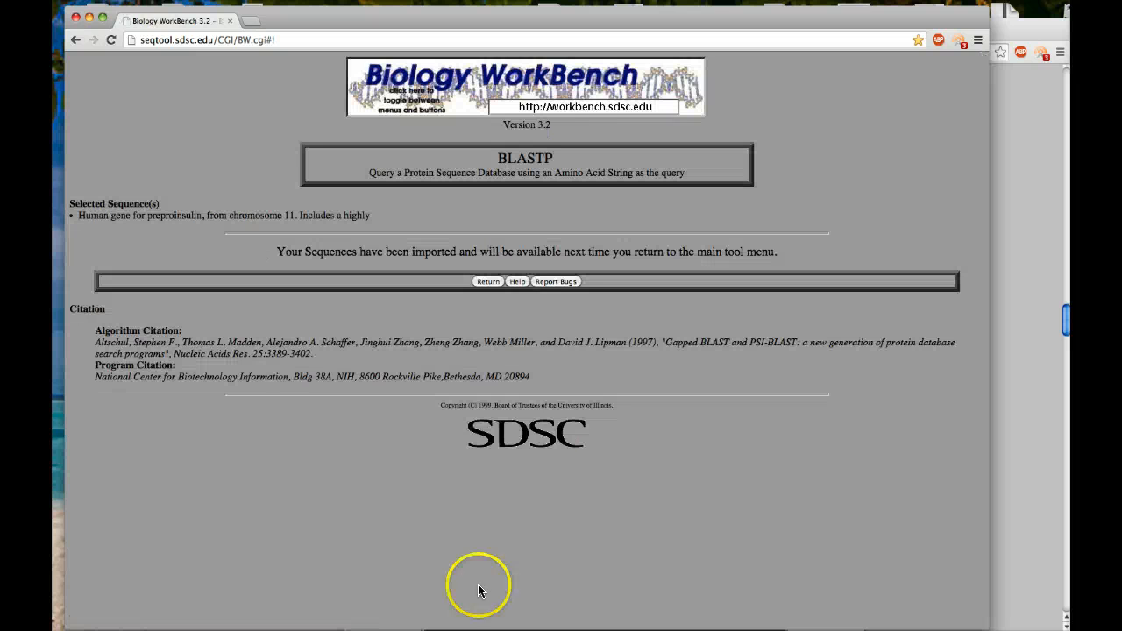
left_click(491, 282)
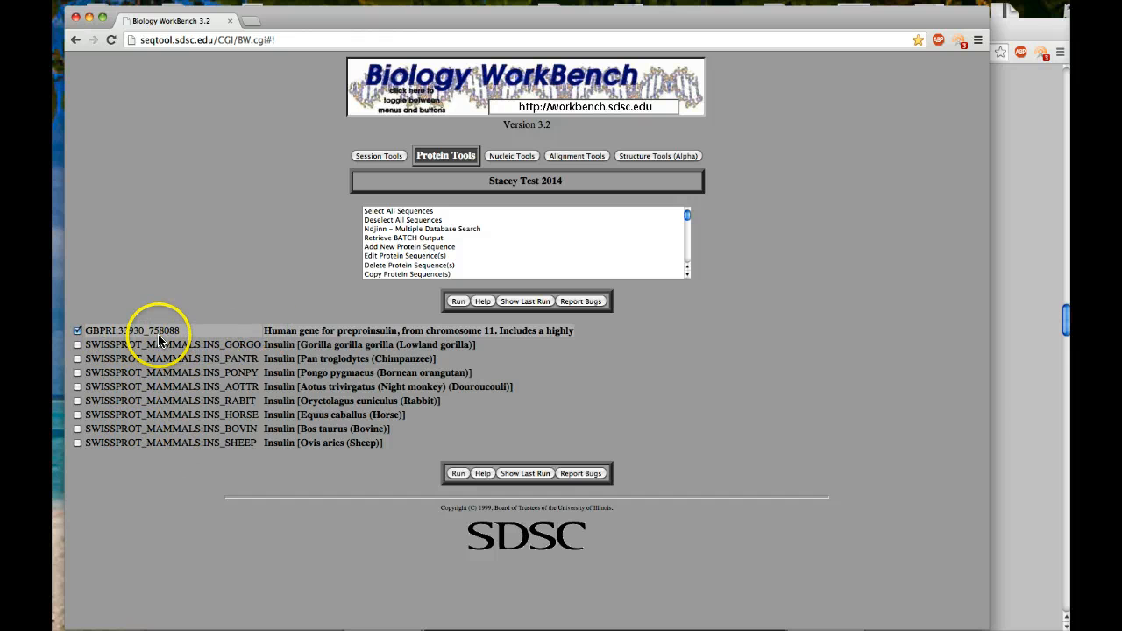
Check all the imported mammal insulin sequences, from gorilla to sheep, alongside the human preproinsulin sequence.
left_click(78, 344)
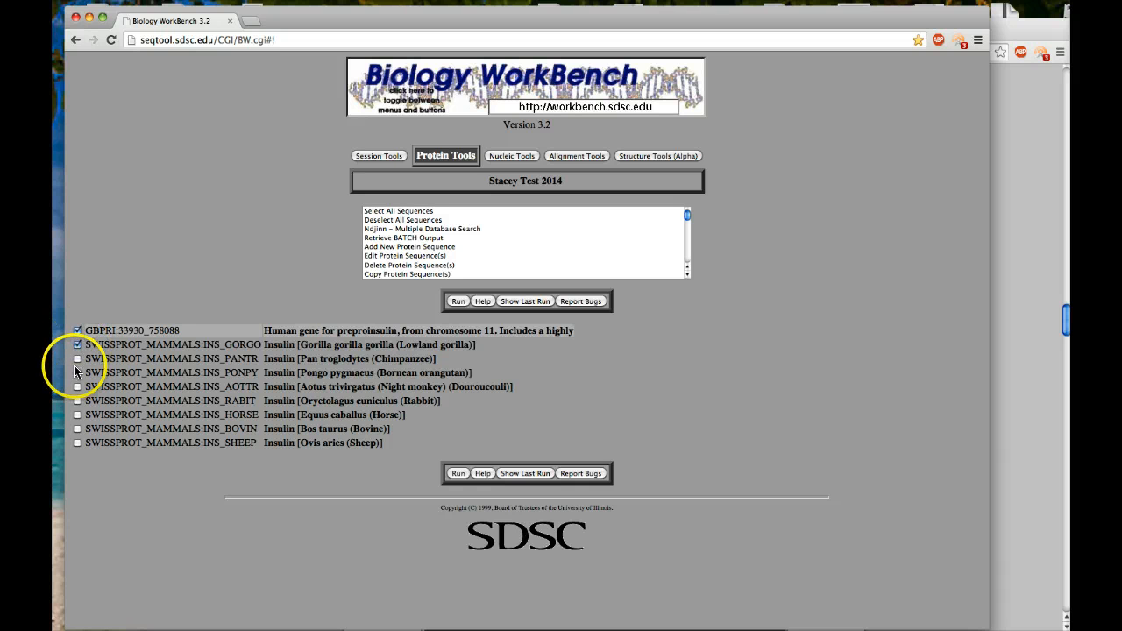
left_click(77, 360)
left_click(77, 373)
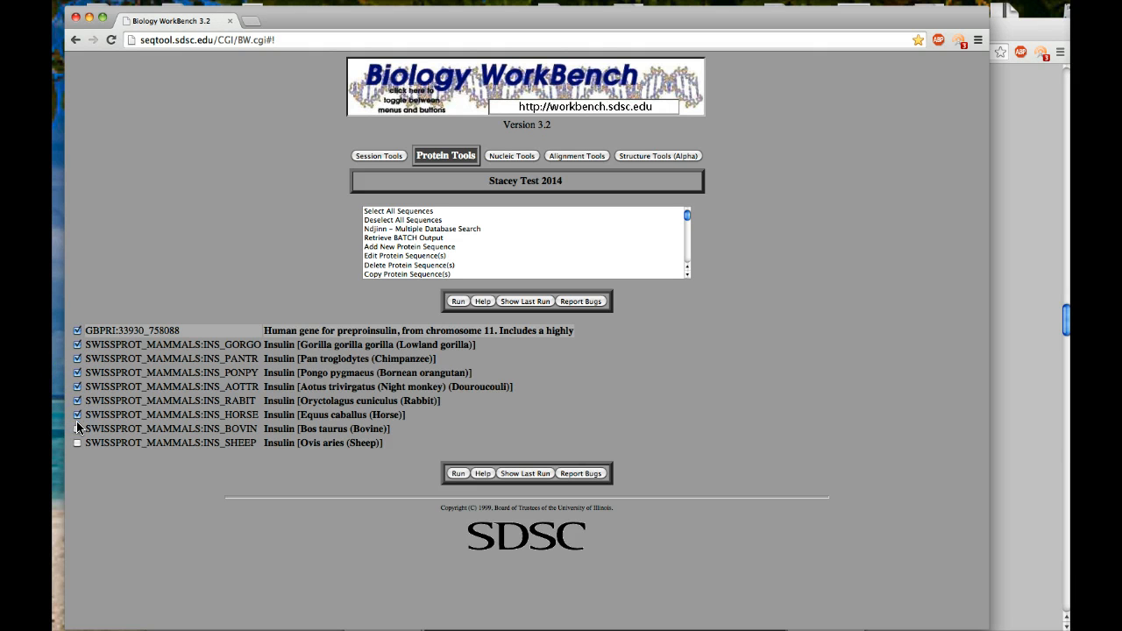
left_click(77, 443)
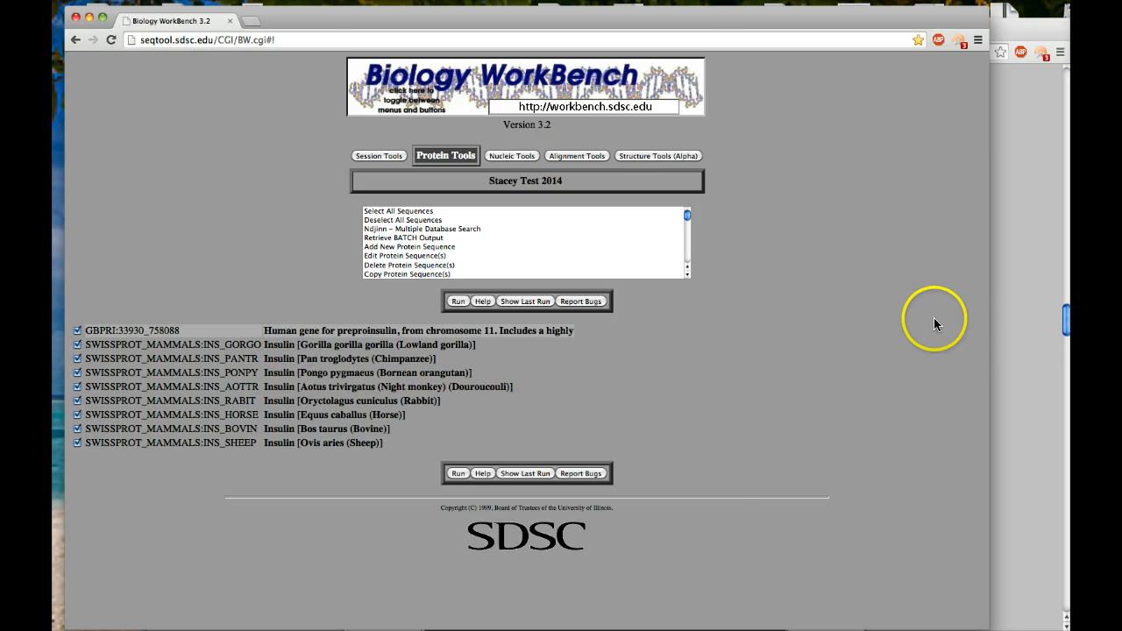
Read the worksheet and answer form on listing the organisms and predicting relatedness, continuing to the import instructions and Step 4 on aligning sequences.
left_click(1033, 315)
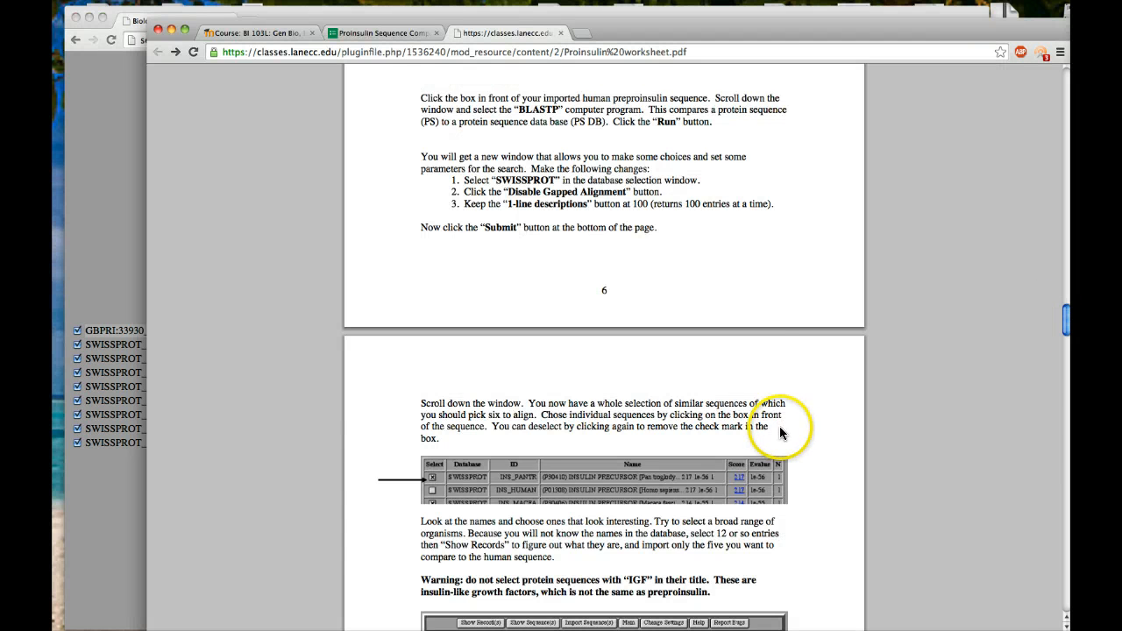
scroll(746, 429, "down", 5)
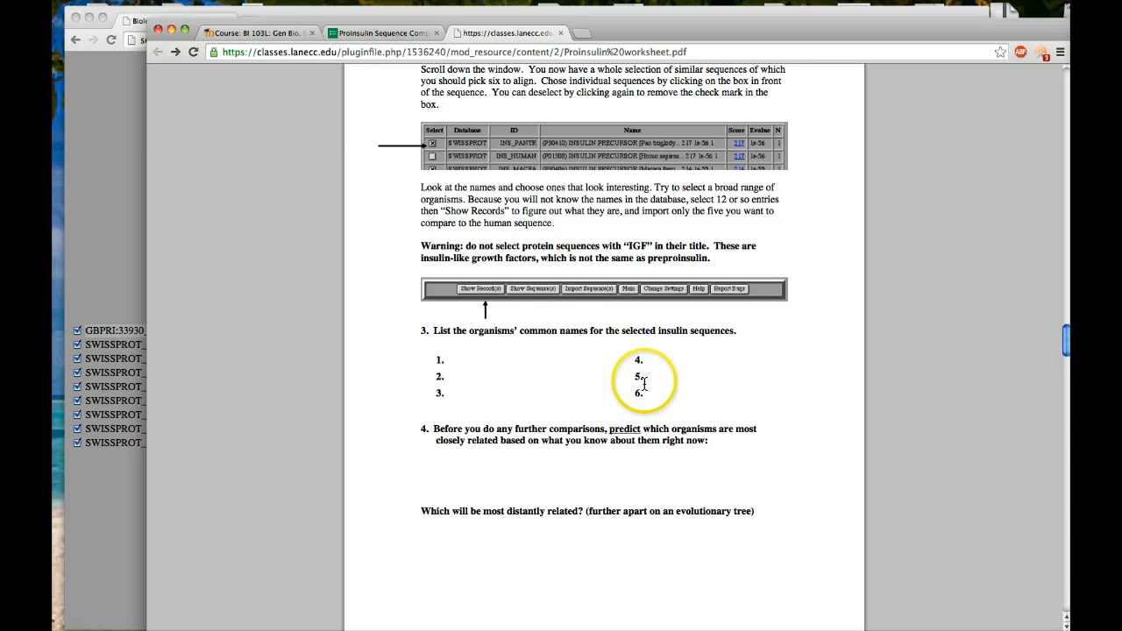
left_click(390, 36)
scroll(414, 366, "down", 1)
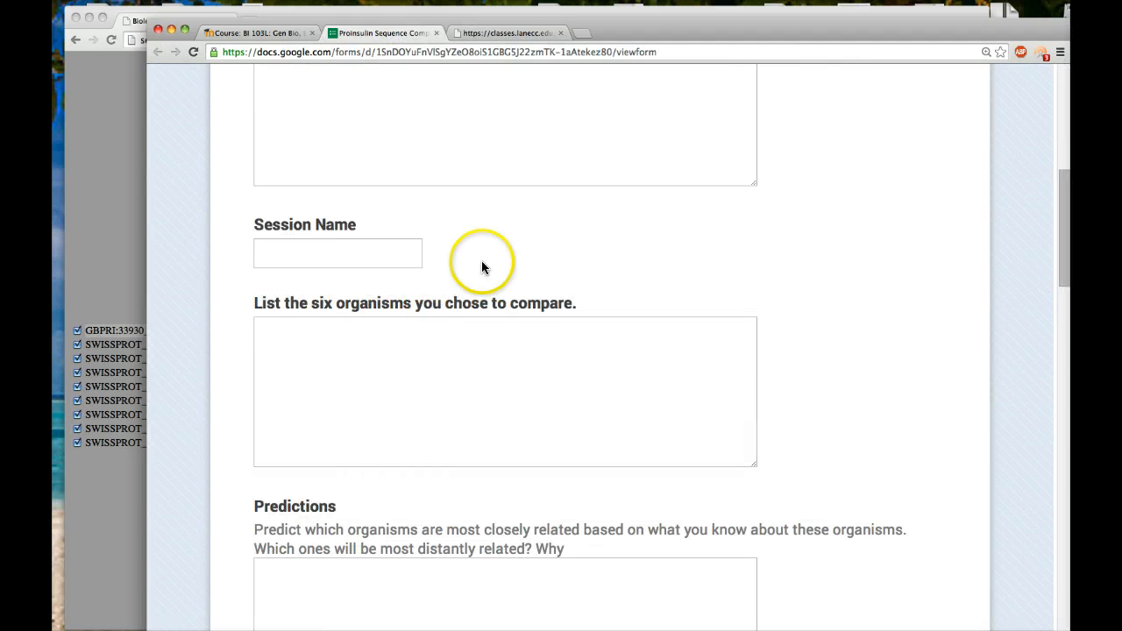
left_click(538, 37)
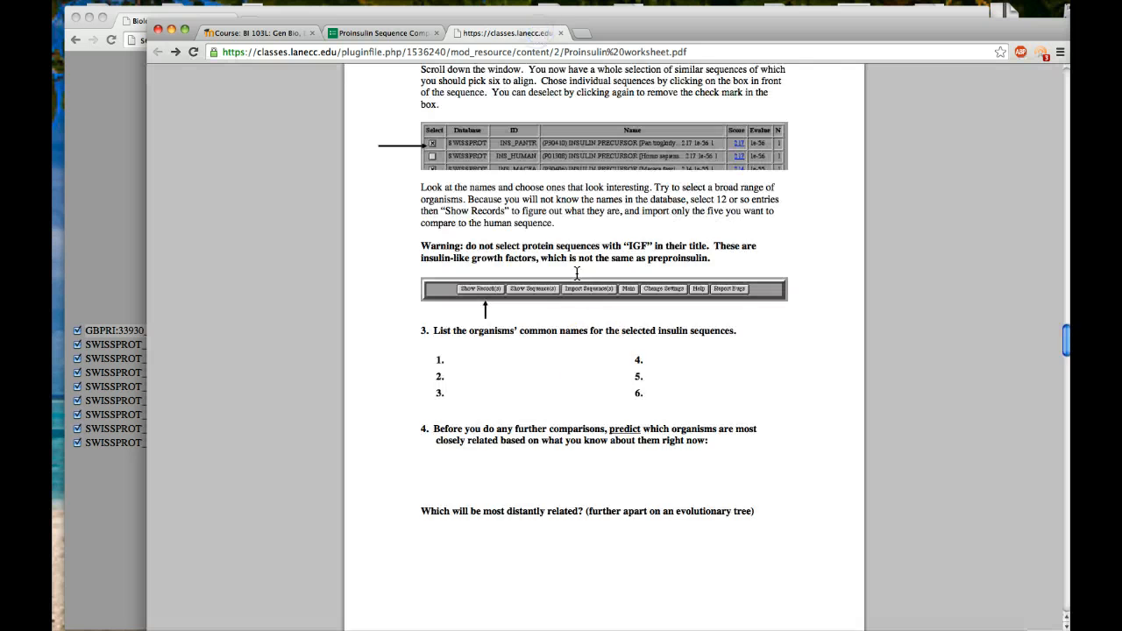
scroll(589, 392, "down", 3)
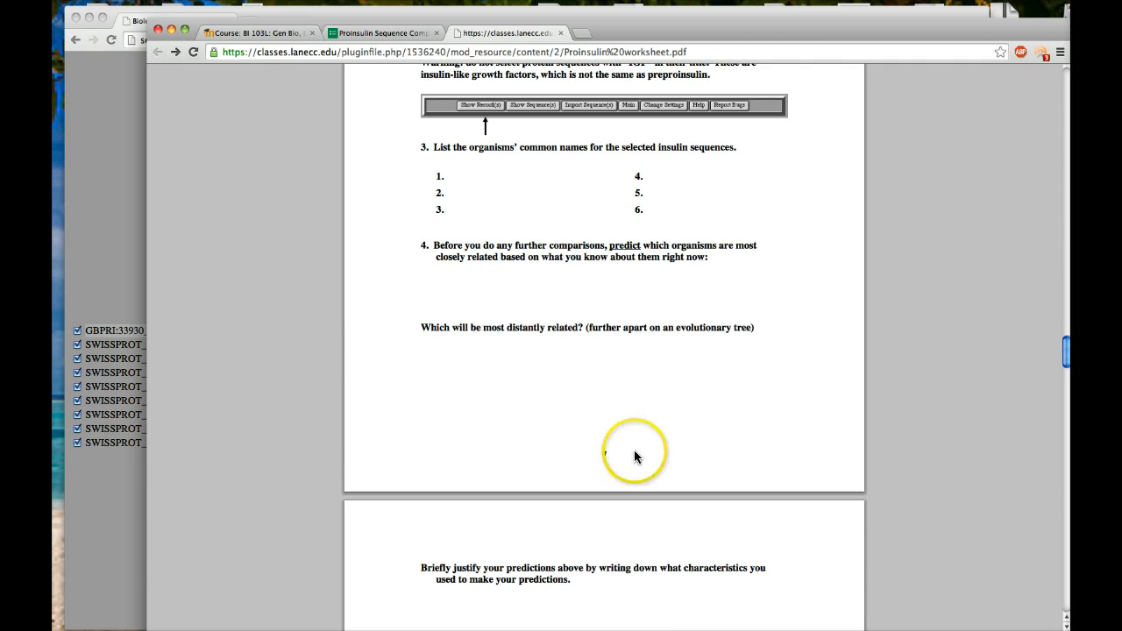
scroll(580, 443, "down", 3)
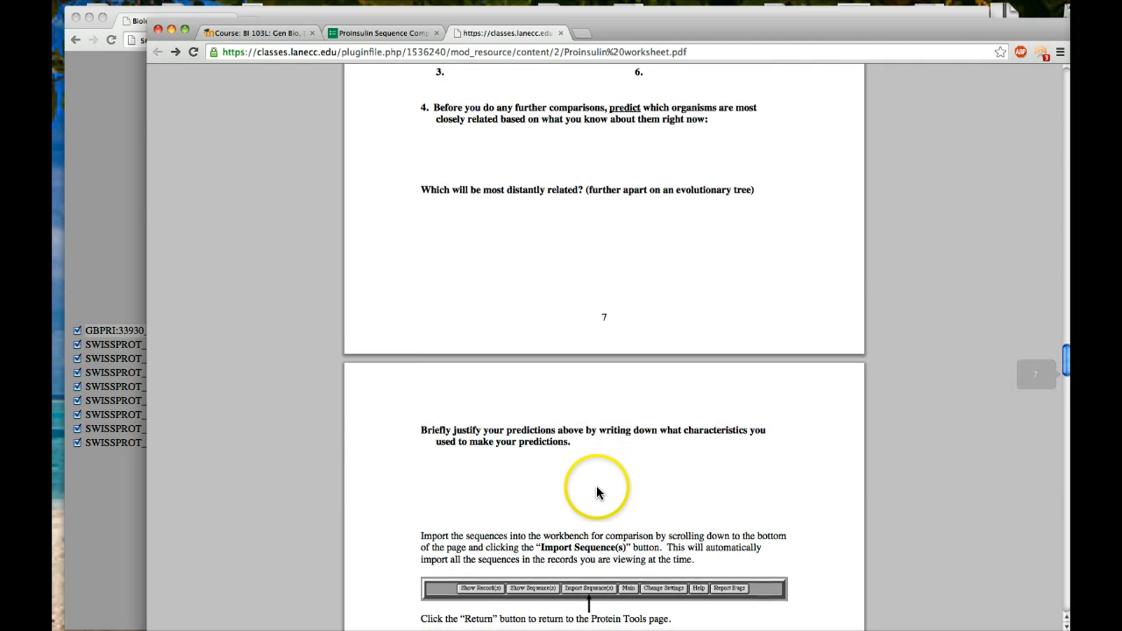
scroll(582, 483, "down", 3)
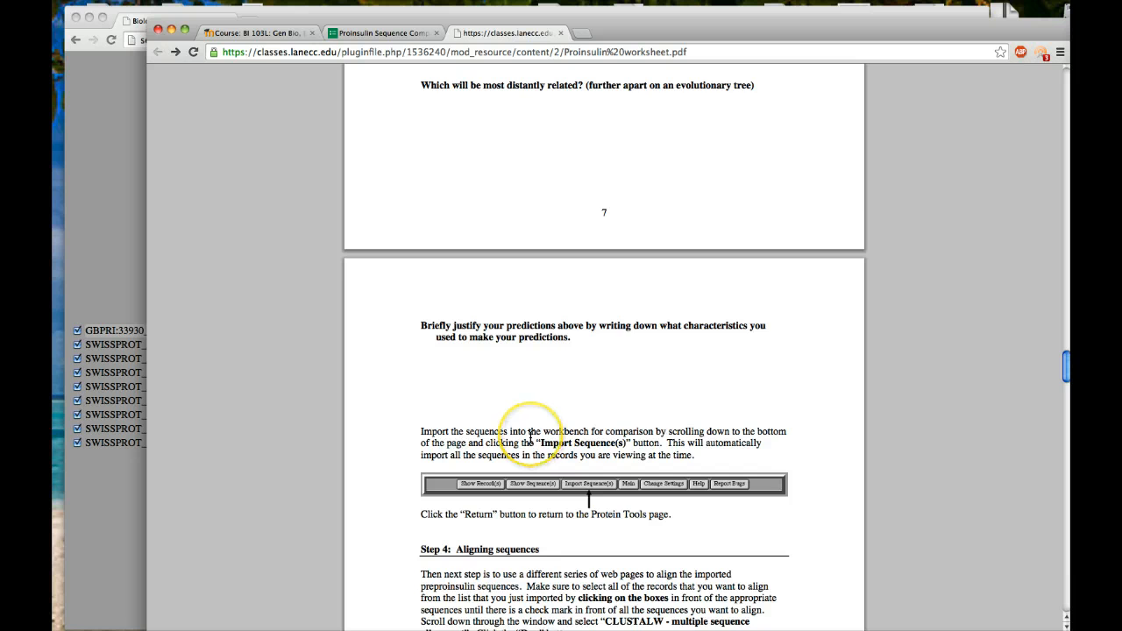
Read the worksheet's Step 4 instructions on aligning the imported preproinsulin sequences with CLUSTALW and its default settings.
scroll(531, 439, "down", 3)
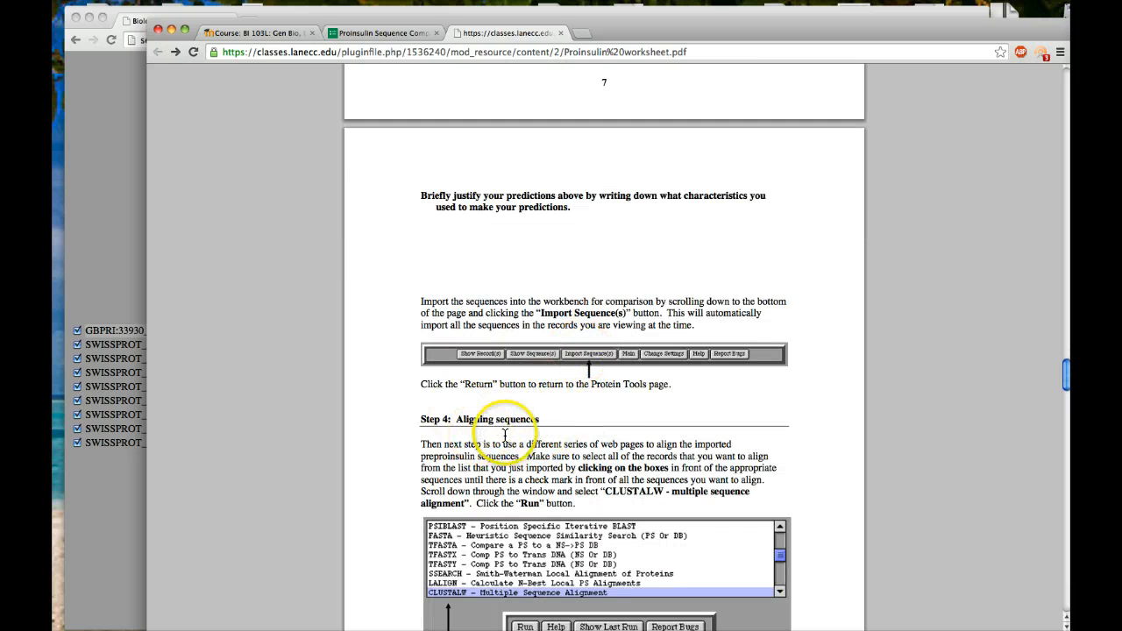
scroll(541, 435, "down", 5)
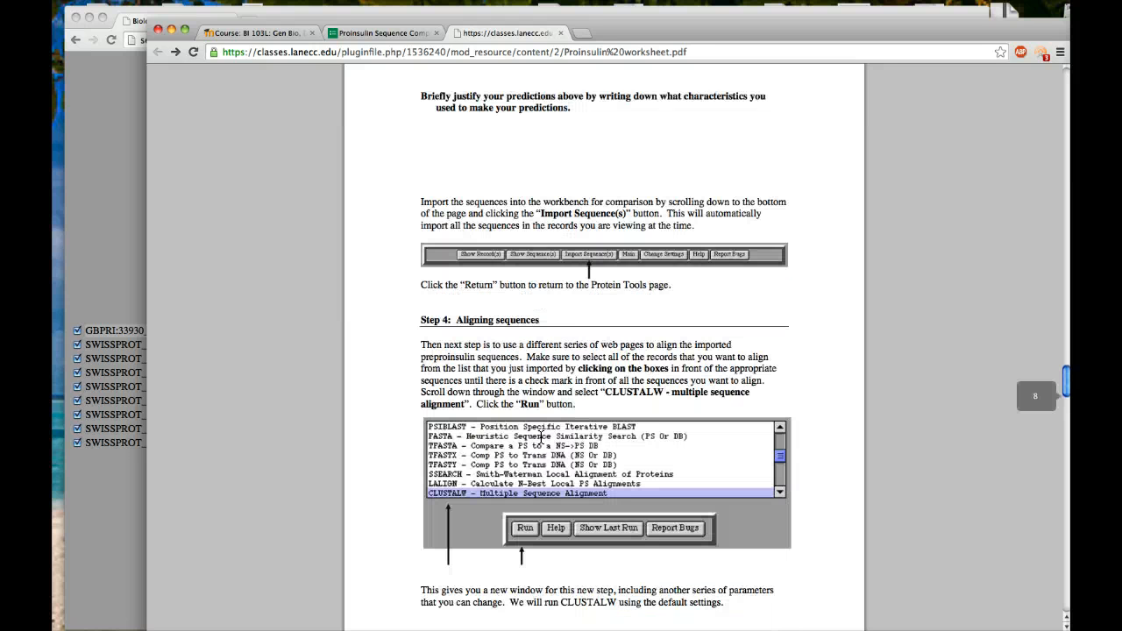
scroll(541, 436, "down", 2)
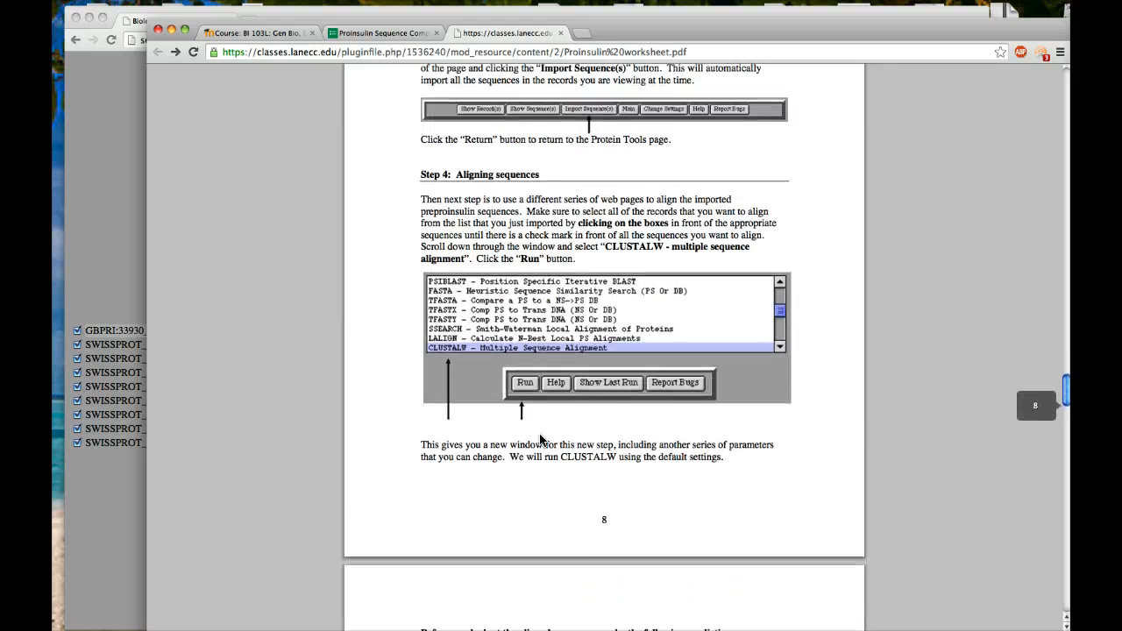
scroll(541, 438, "down", 4)
scroll(540, 440, "up", 2)
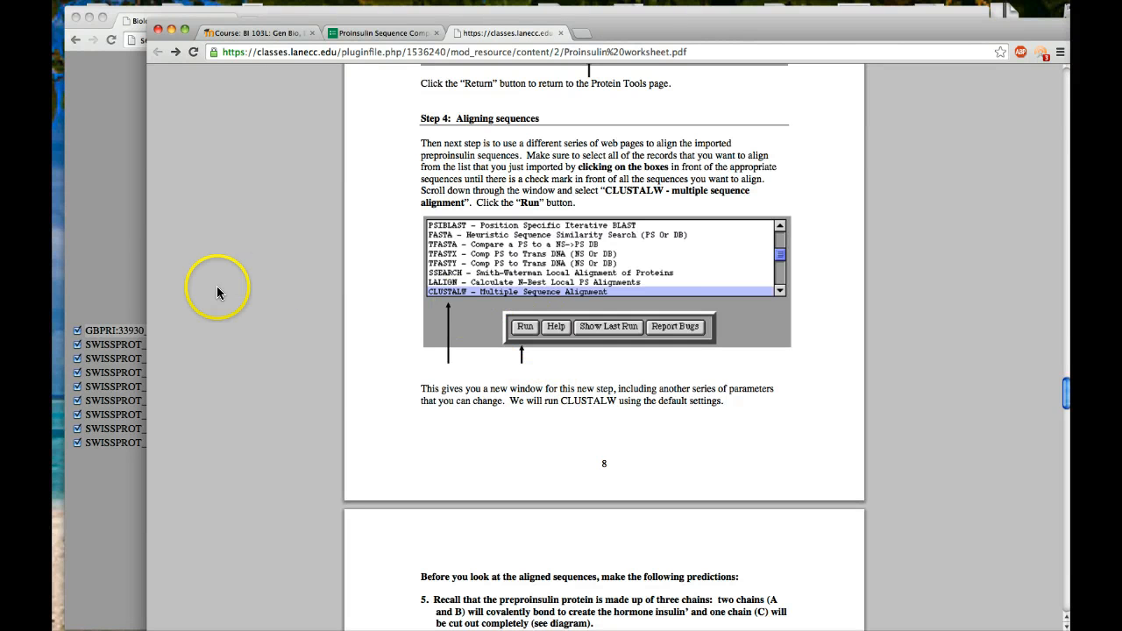
Switch to Biology WorkBench and submit a CLUSTALW multiple sequence alignment of all the checked insulin sequences with the default settings.
left_click(113, 243)
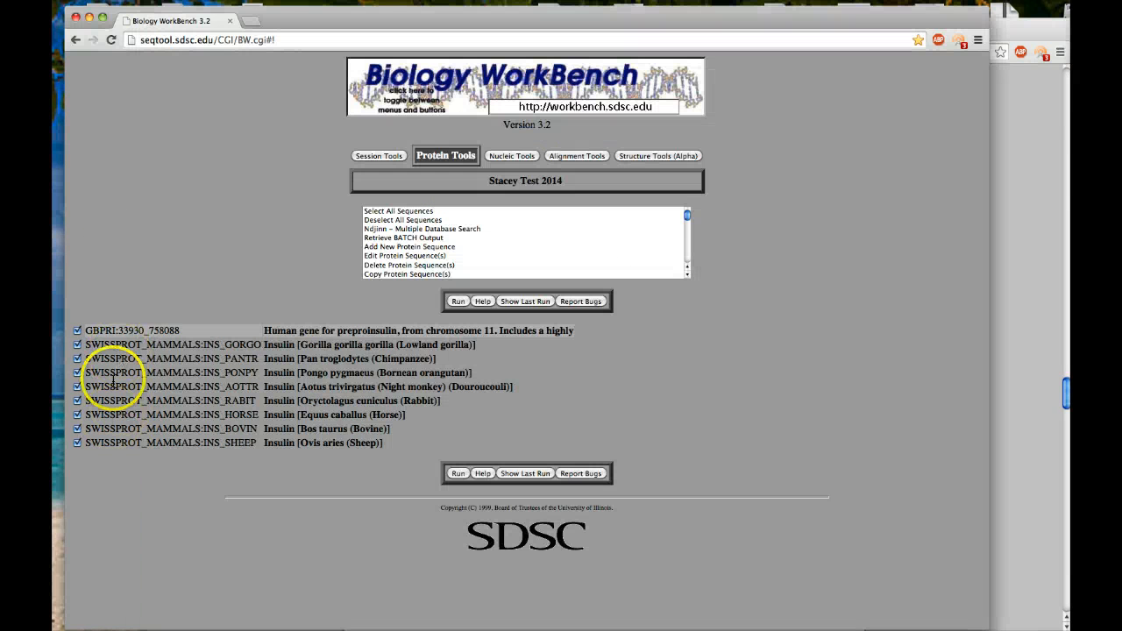
scroll(427, 250, "down", 1)
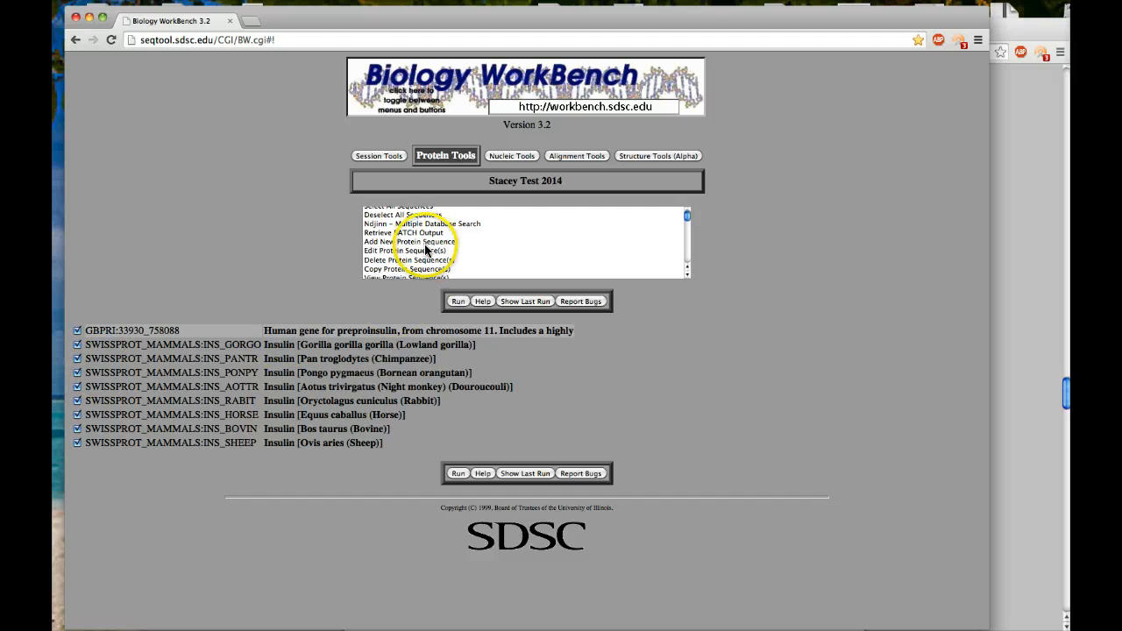
scroll(426, 250, "down", 8)
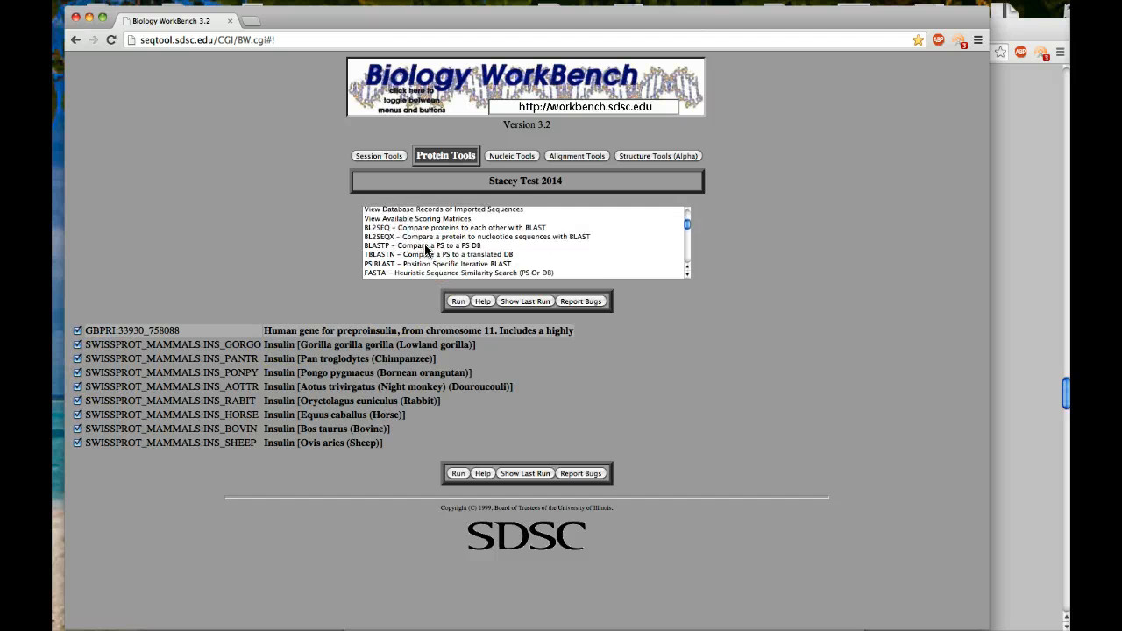
scroll(426, 250, "down", 2)
scroll(426, 250, "down", 3)
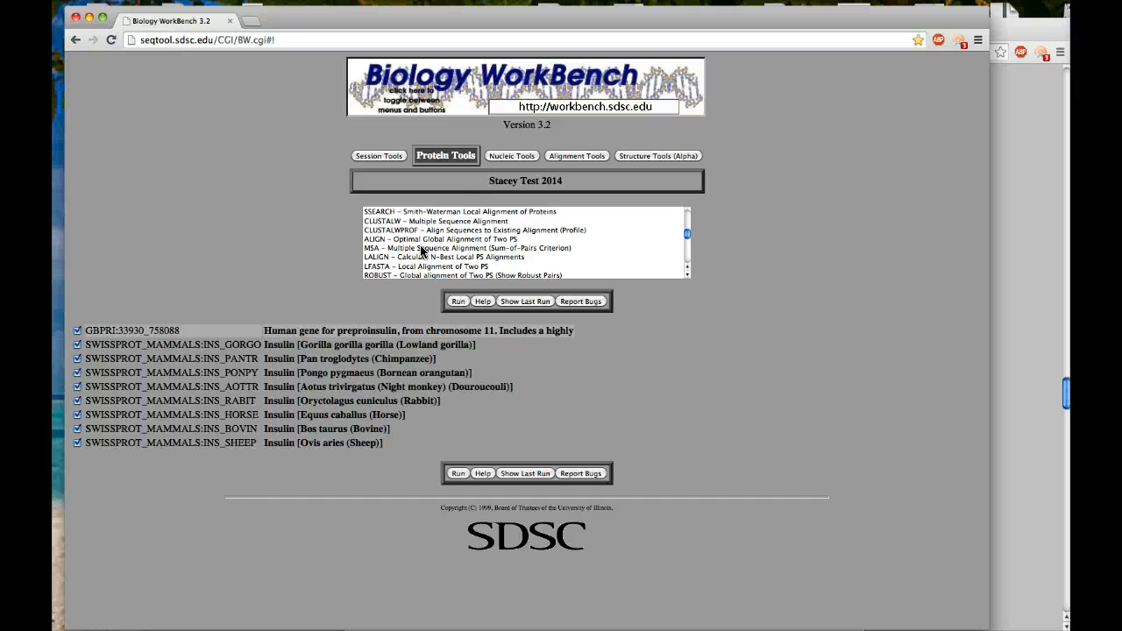
left_click(428, 221)
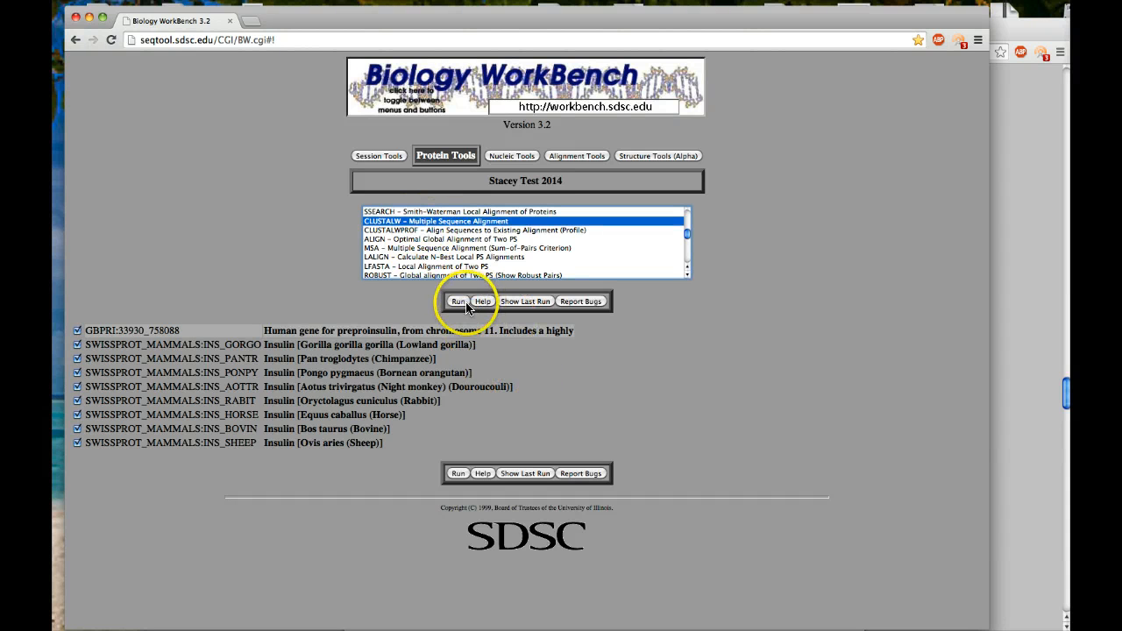
left_click(459, 303)
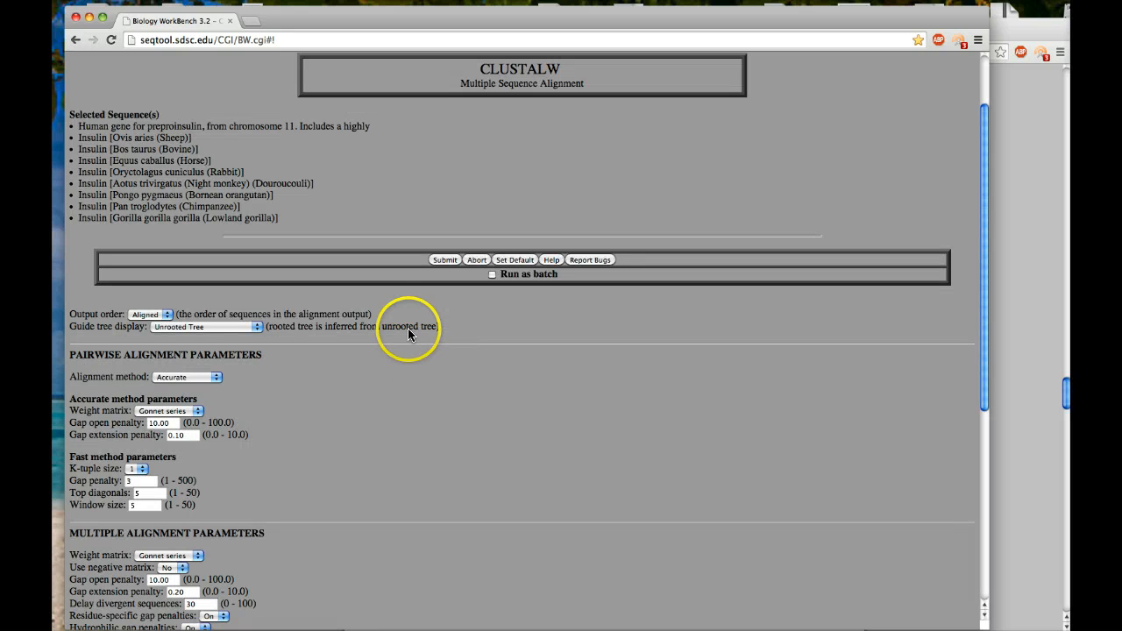
left_click(445, 261)
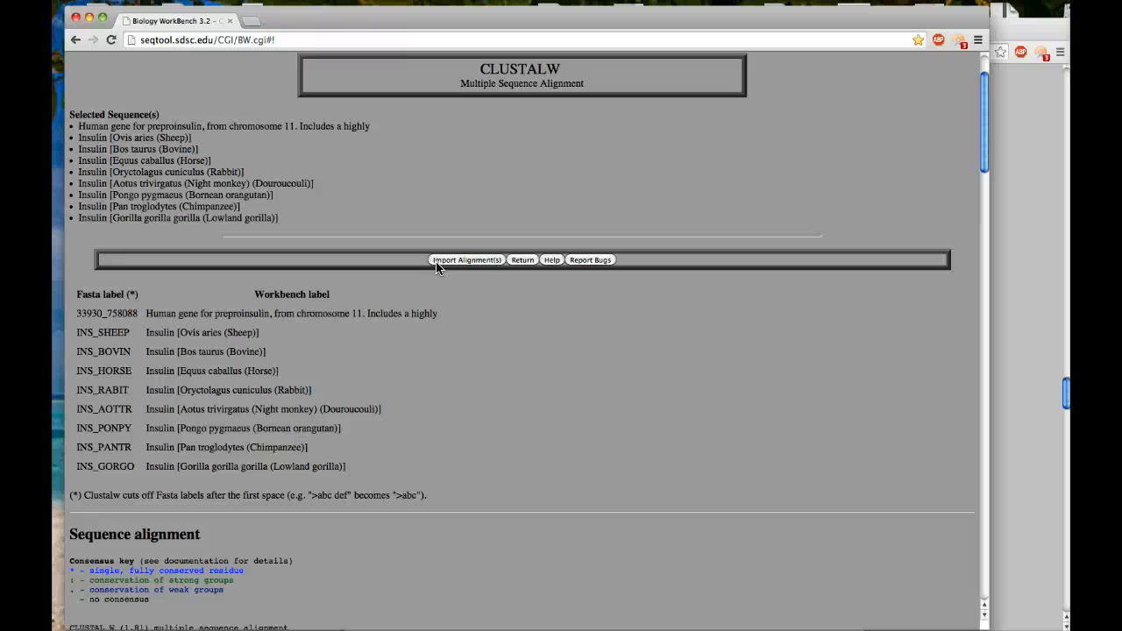
Examine the CLUSTALW sequence labels, consensus key and colour-coded alignment of the mammal insulin sequences.
left_click(464, 261)
left_click(527, 348)
scroll(636, 505, "down", 4)
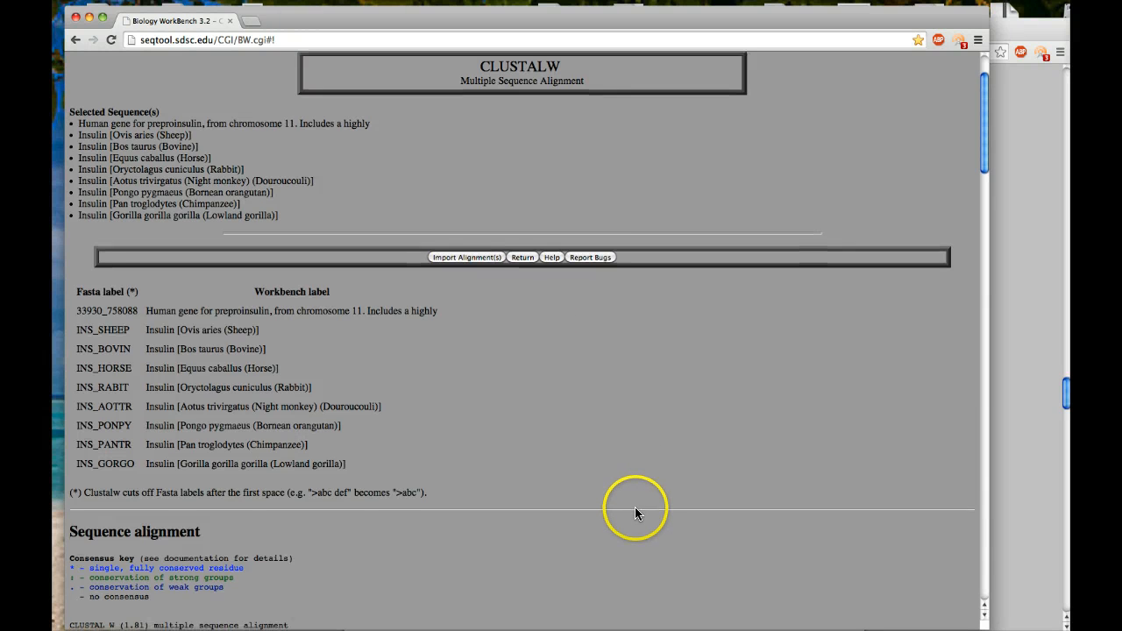
scroll(634, 504, "down", 3)
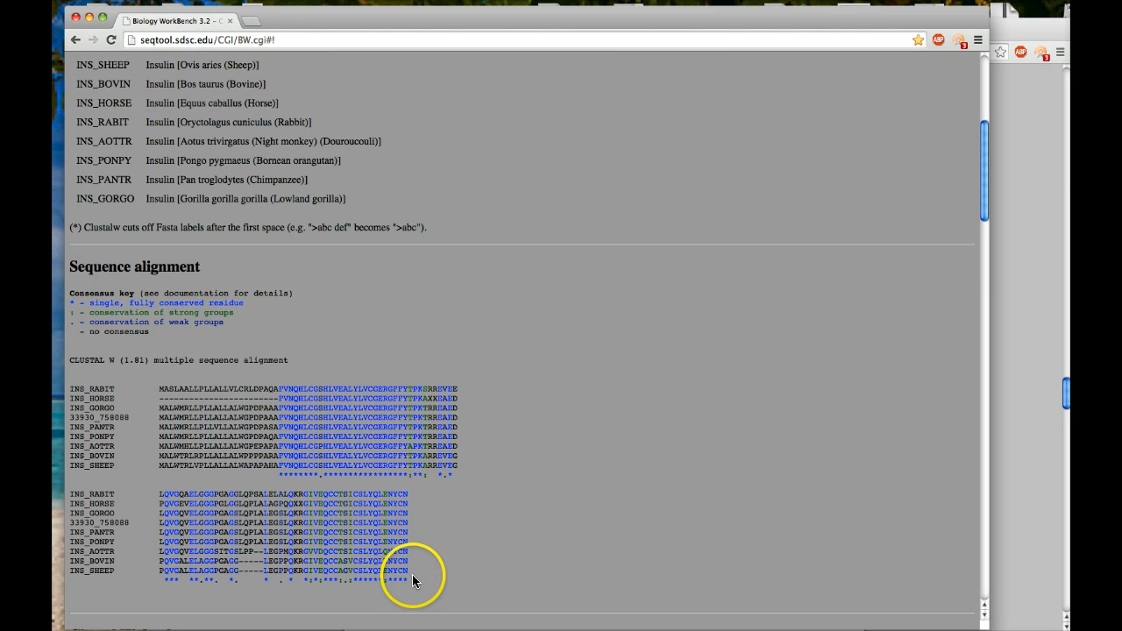
scroll(399, 569, "down", 3)
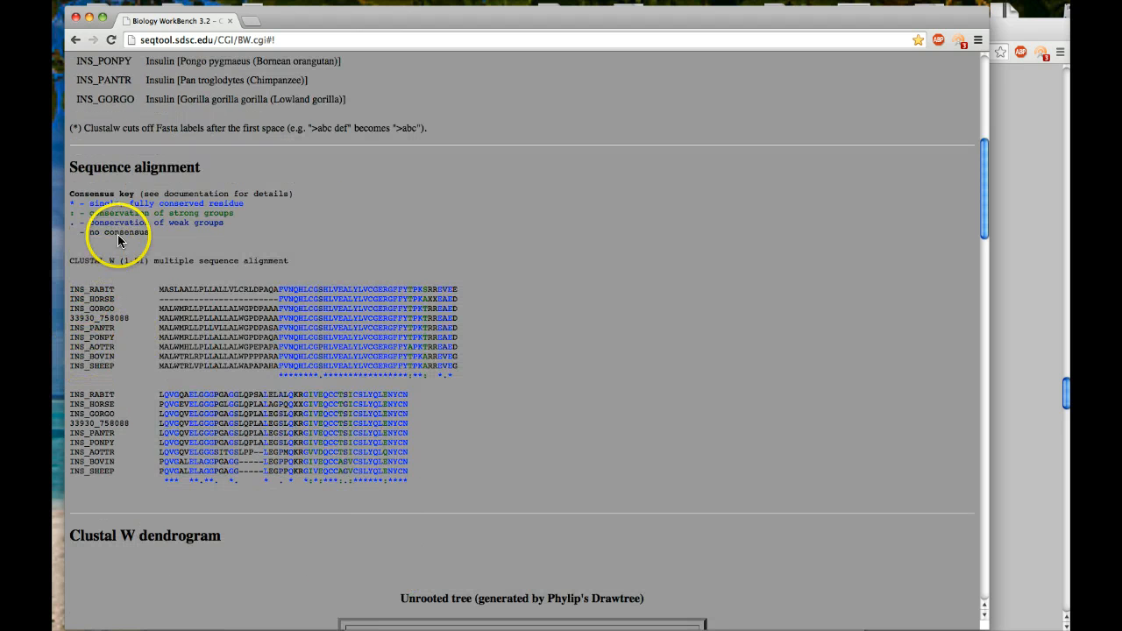
scroll(176, 87, "up", 8)
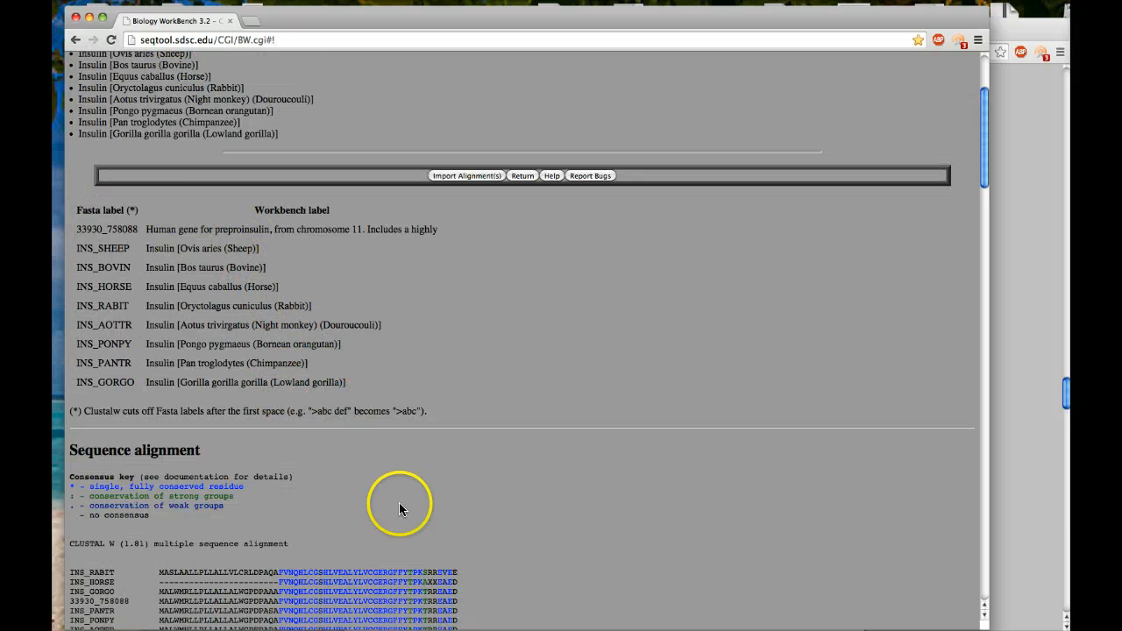
scroll(483, 524, "down", 1)
scroll(483, 525, "down", 3)
scroll(479, 518, "down", 1)
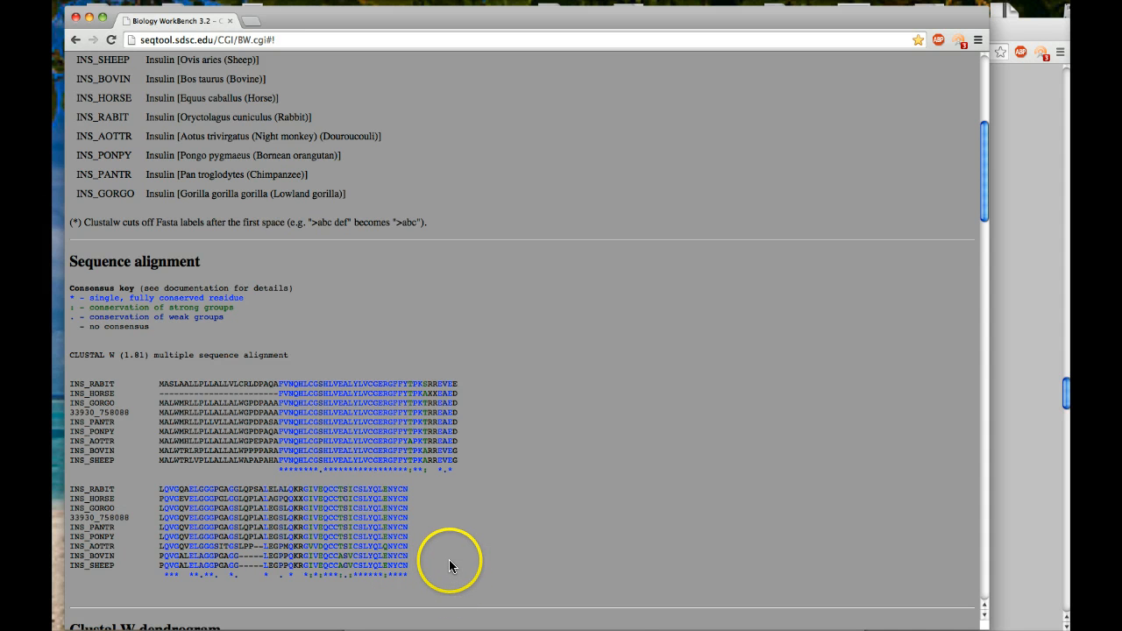
Examine the unrooted Clustal W dendrogram to compare how closely the organisms' insulin sequences are related.
scroll(449, 566, "down", 4)
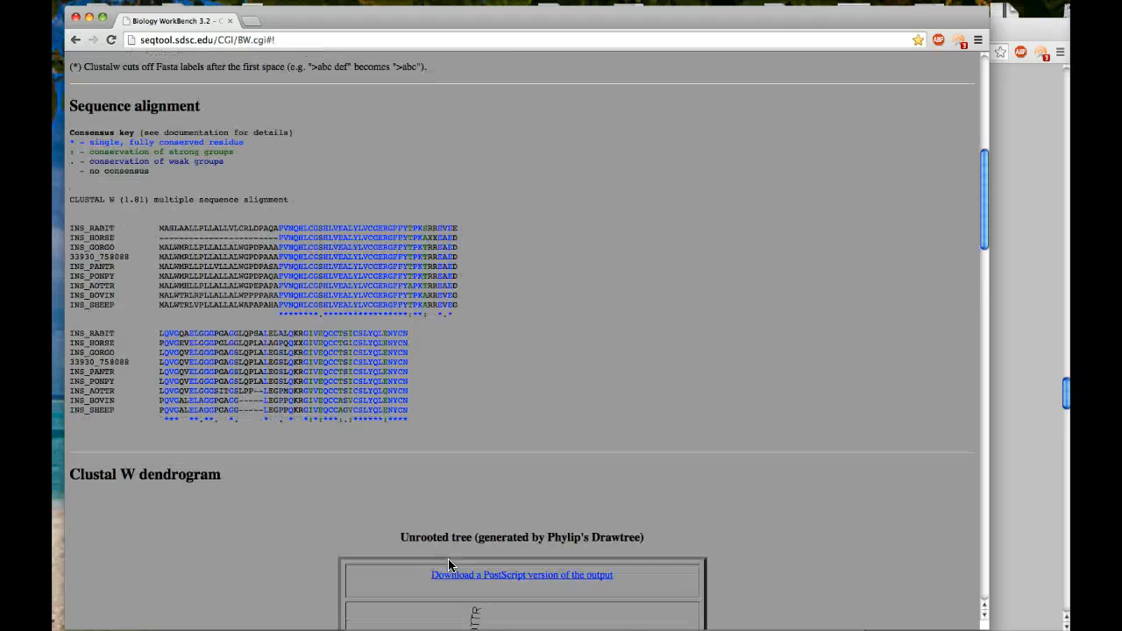
scroll(448, 559, "down", 10)
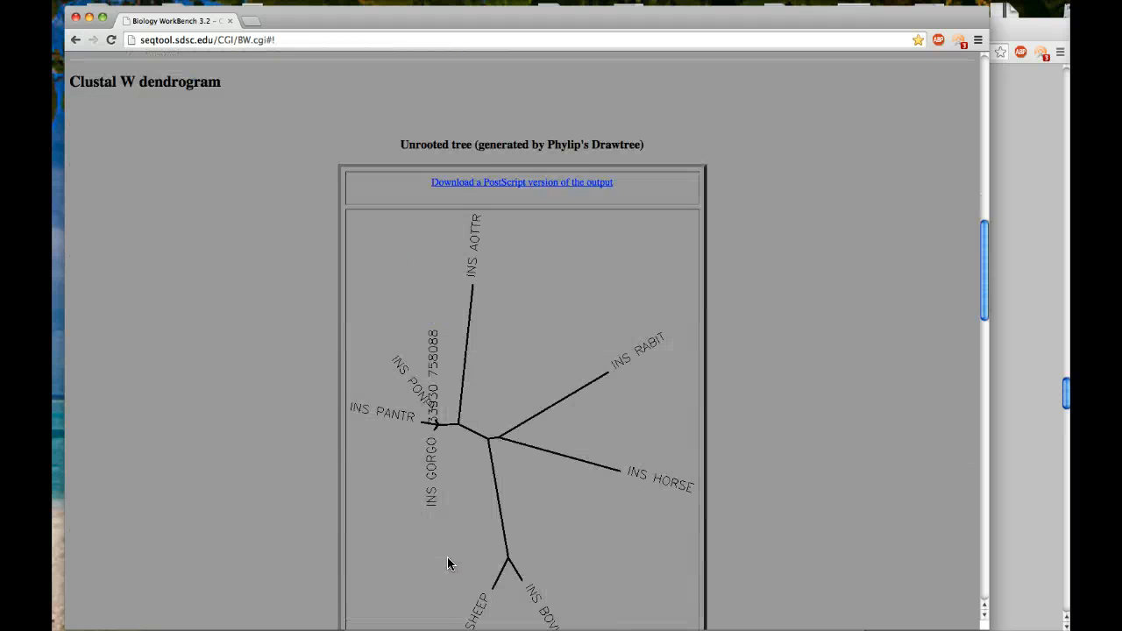
scroll(447, 559, "down", 2)
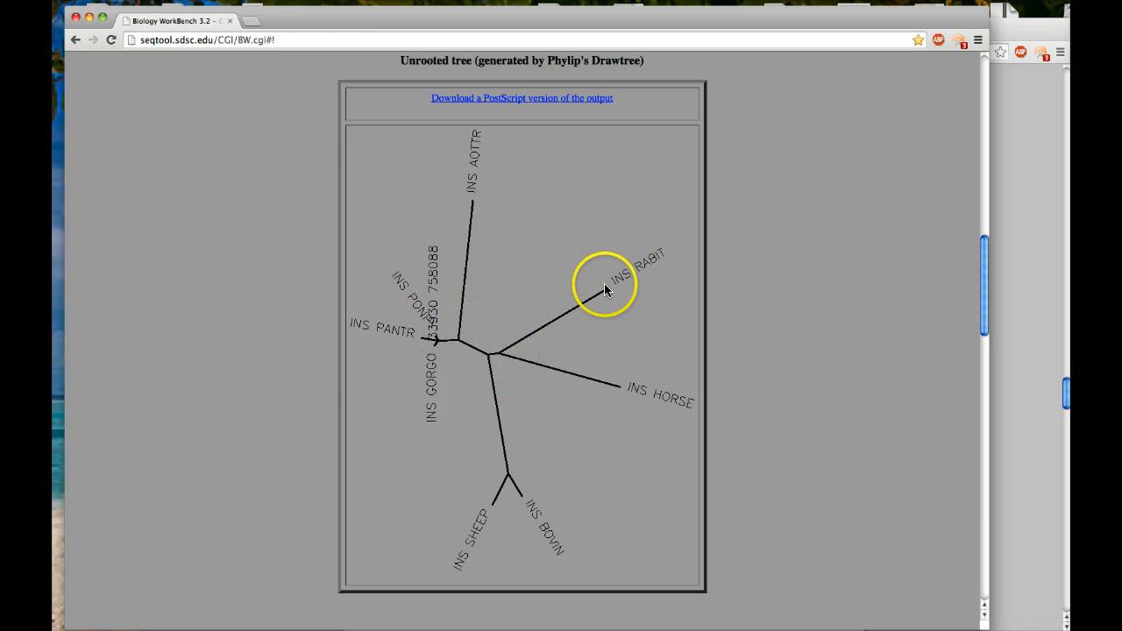
scroll(323, 317, "up", 2)
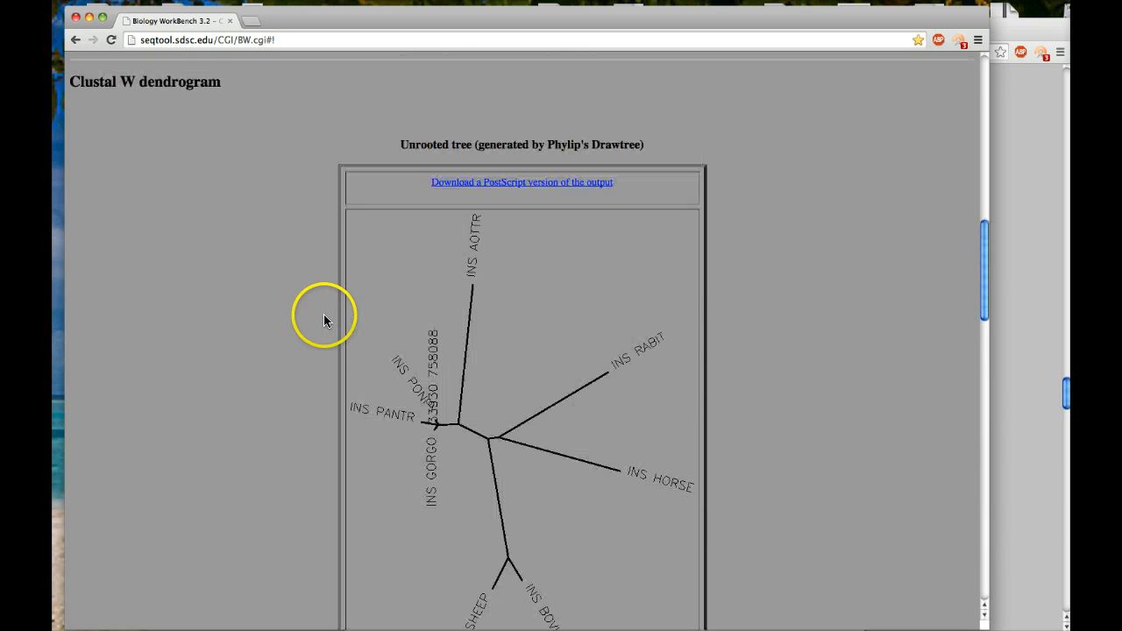
scroll(323, 317, "up", 3)
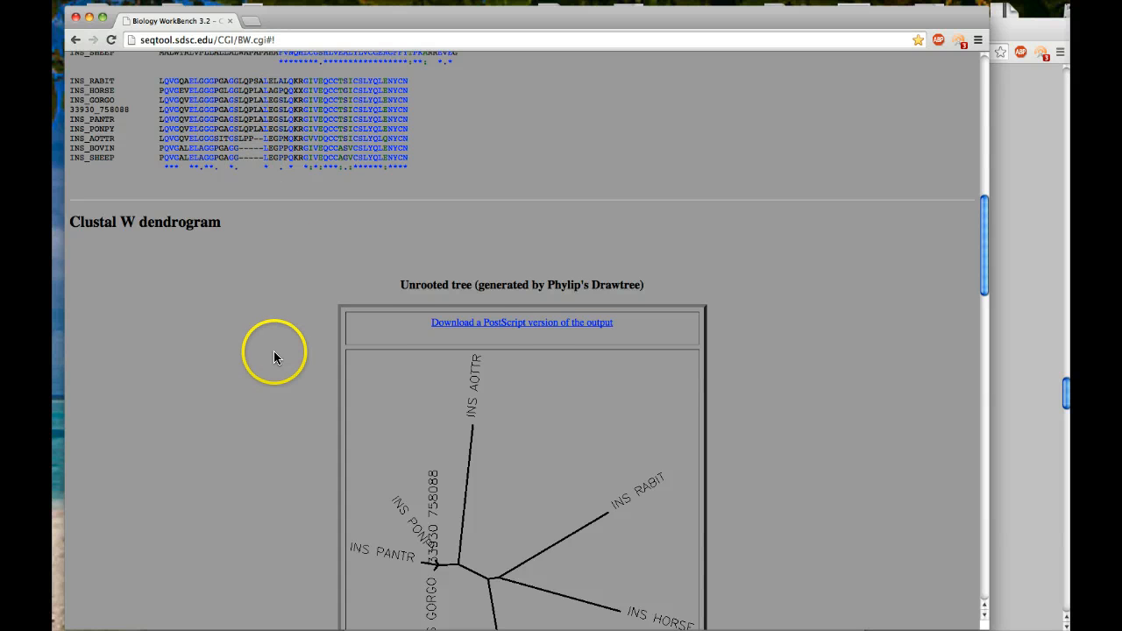
scroll(273, 355, "down", 2)
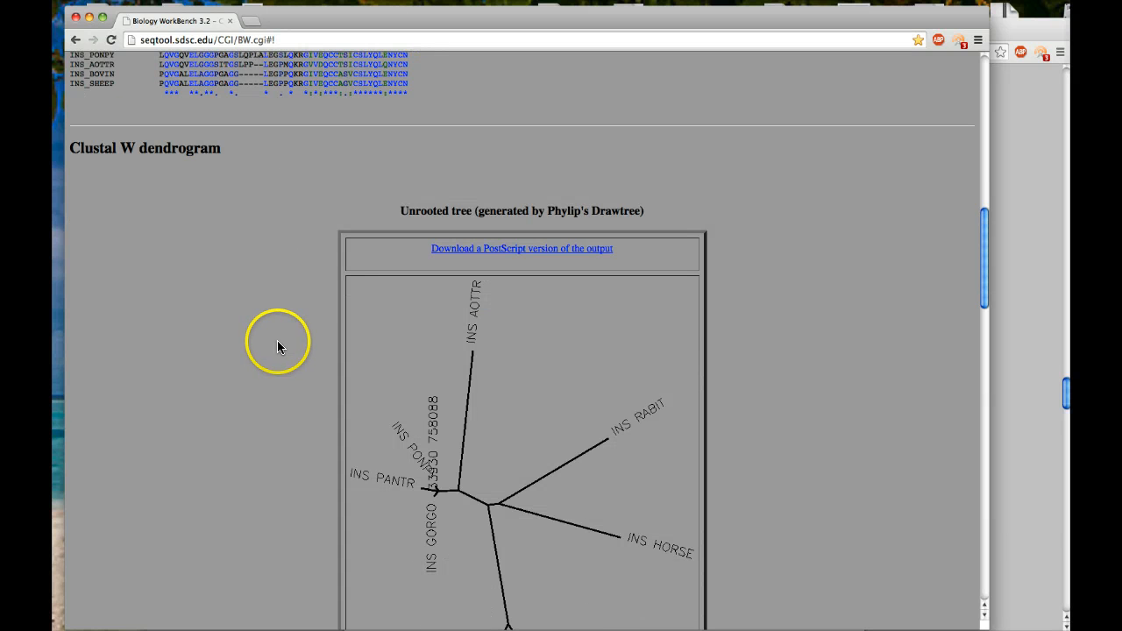
scroll(277, 346, "down", 5)
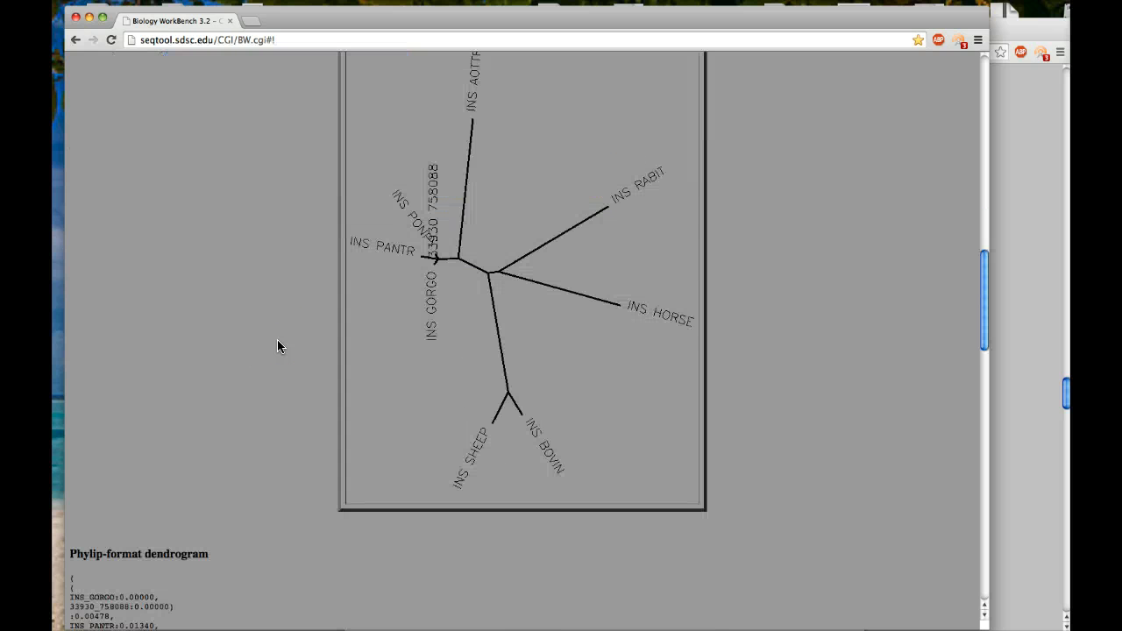
Review the Phylip-format dendrogram, numbered sequence list and pairwise alignment scores, checking them against the organism labels, tree and alignment.
scroll(277, 345, "down", 10)
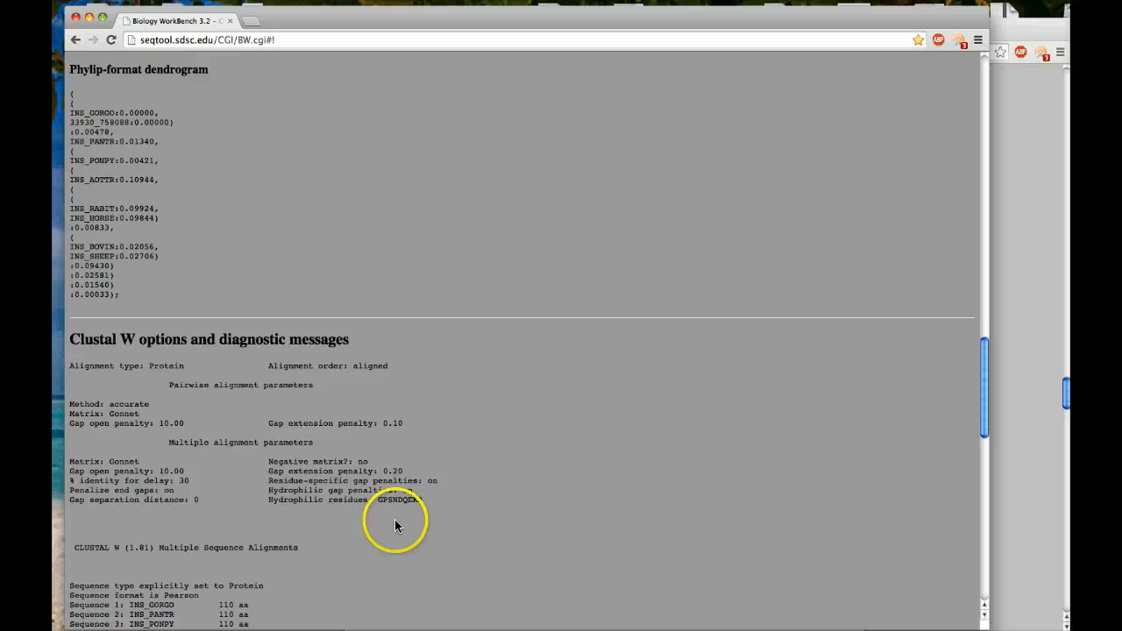
scroll(394, 519, "down", 5)
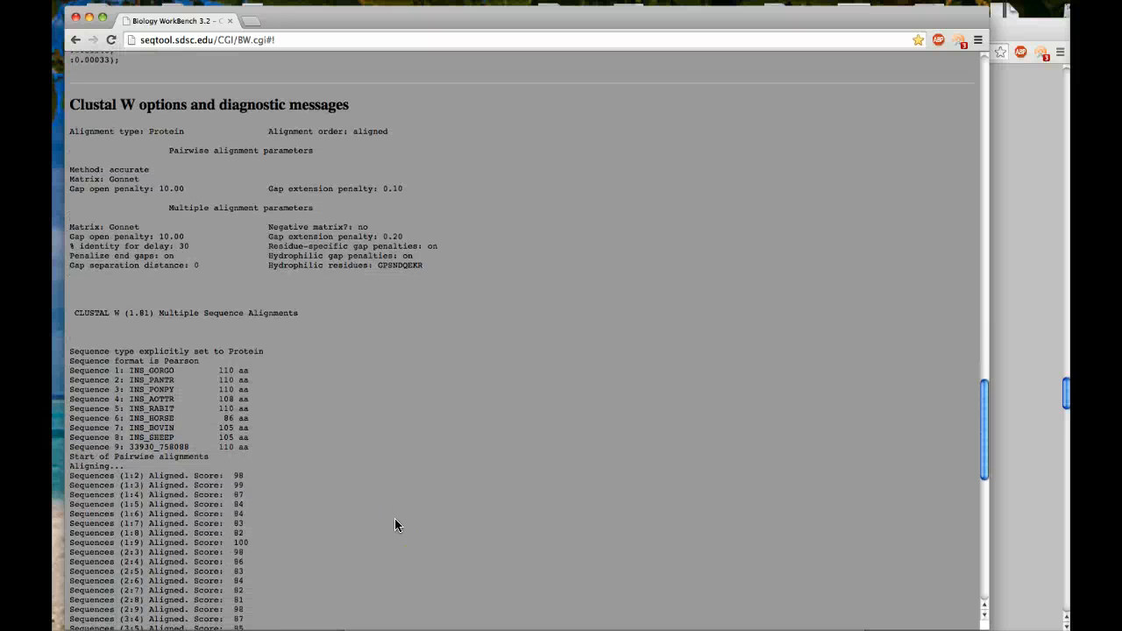
scroll(395, 518, "down", 5)
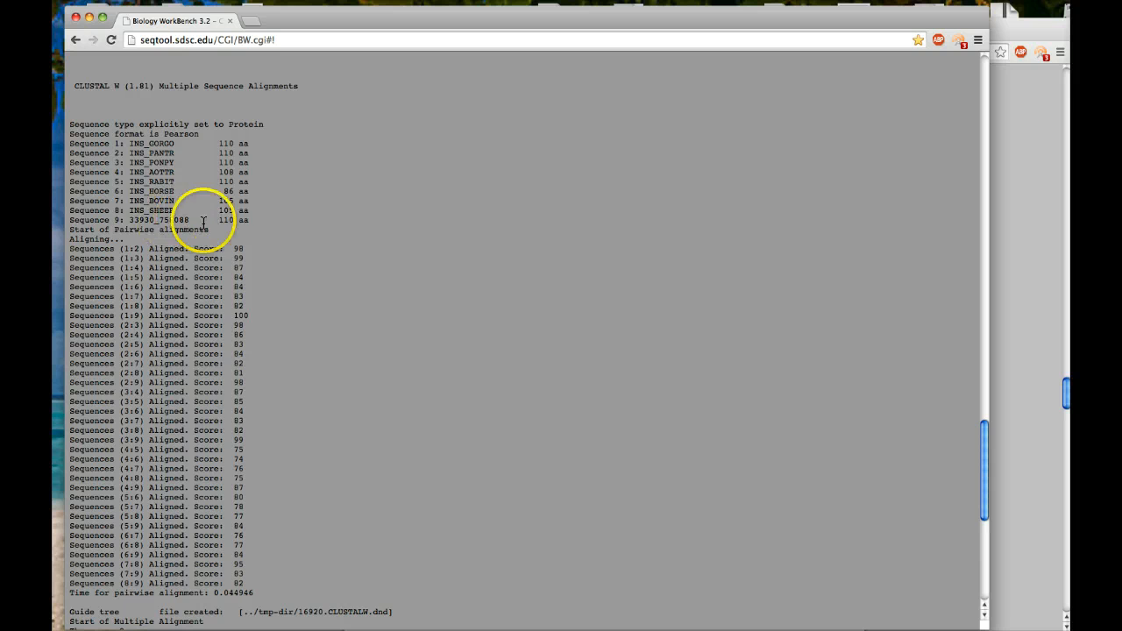
scroll(331, 261, "up", 20)
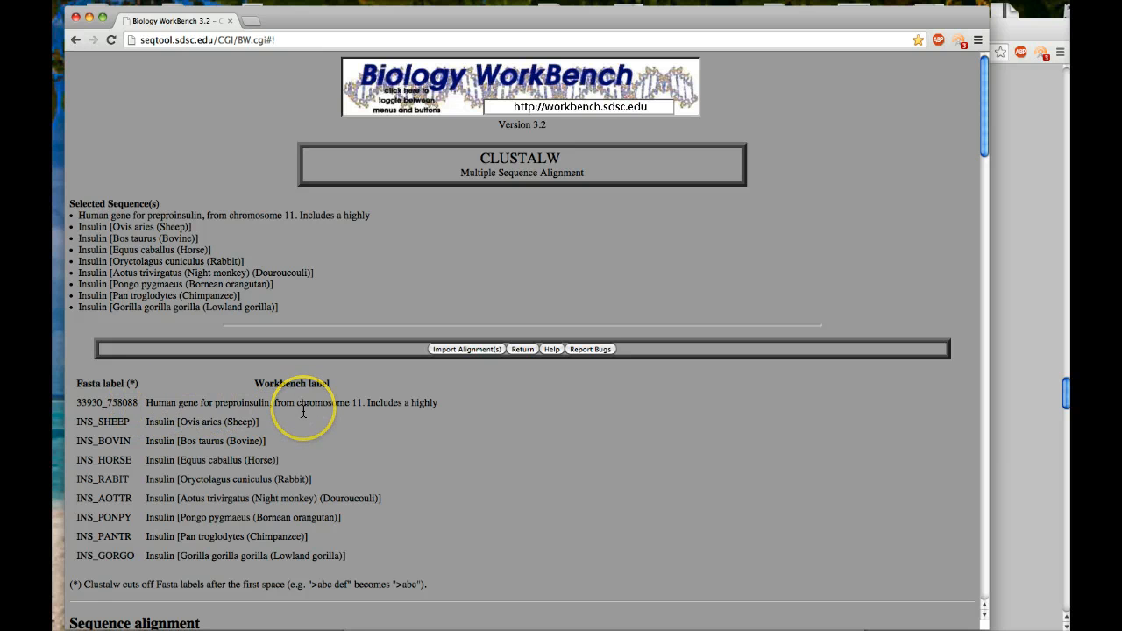
scroll(302, 409, "down", 5)
scroll(302, 412, "down", 20)
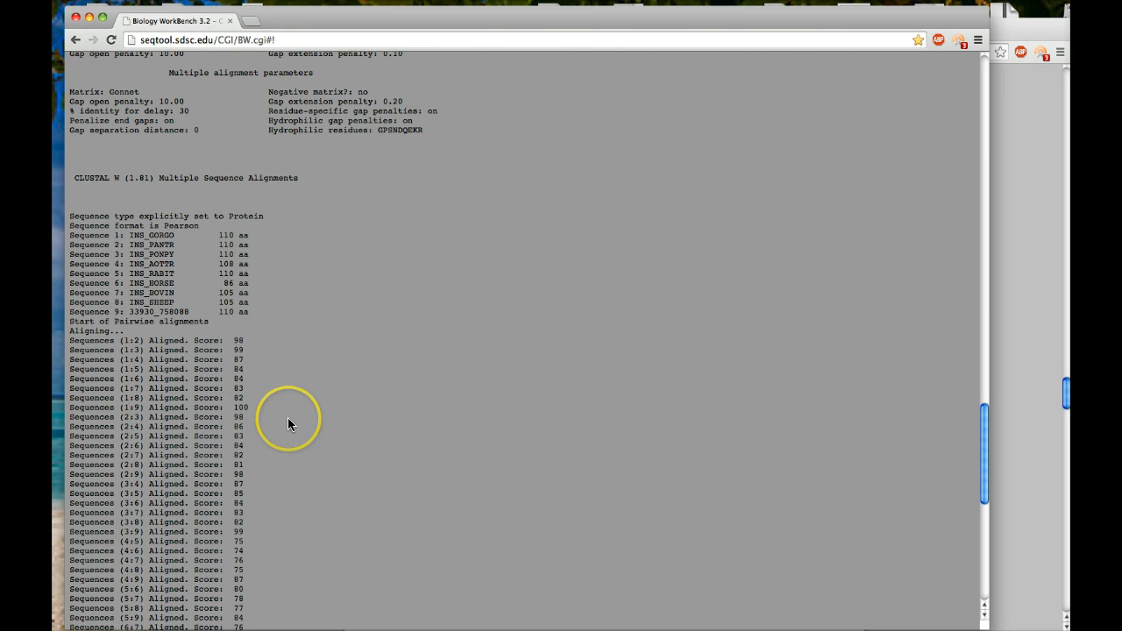
scroll(287, 417, "down", 5)
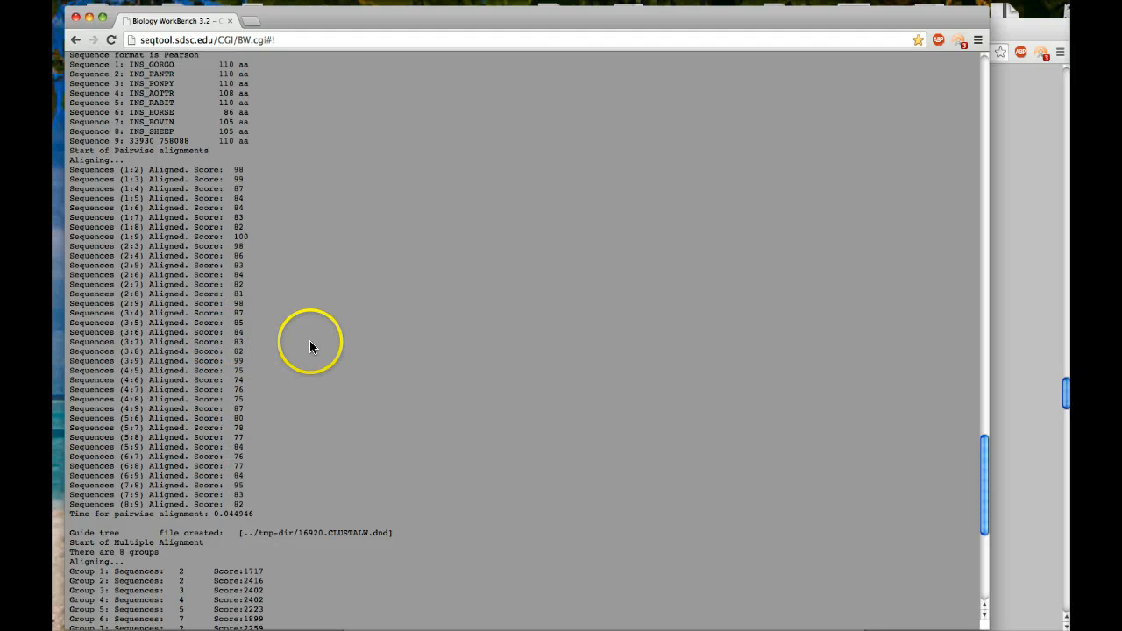
scroll(313, 344, "up", 20)
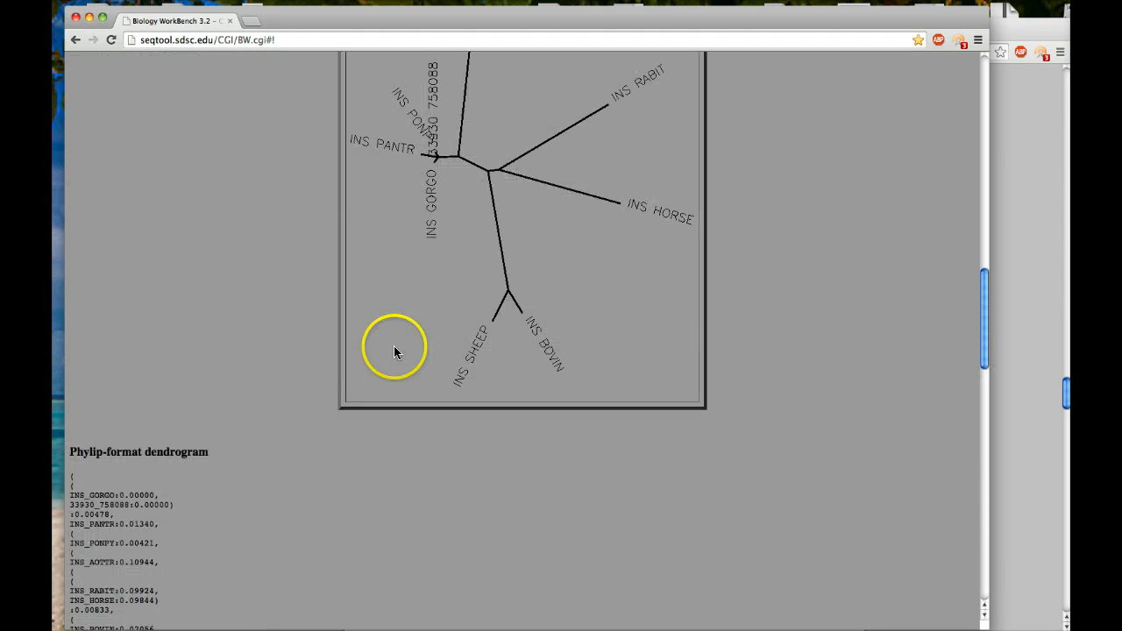
scroll(474, 224, "up", 15)
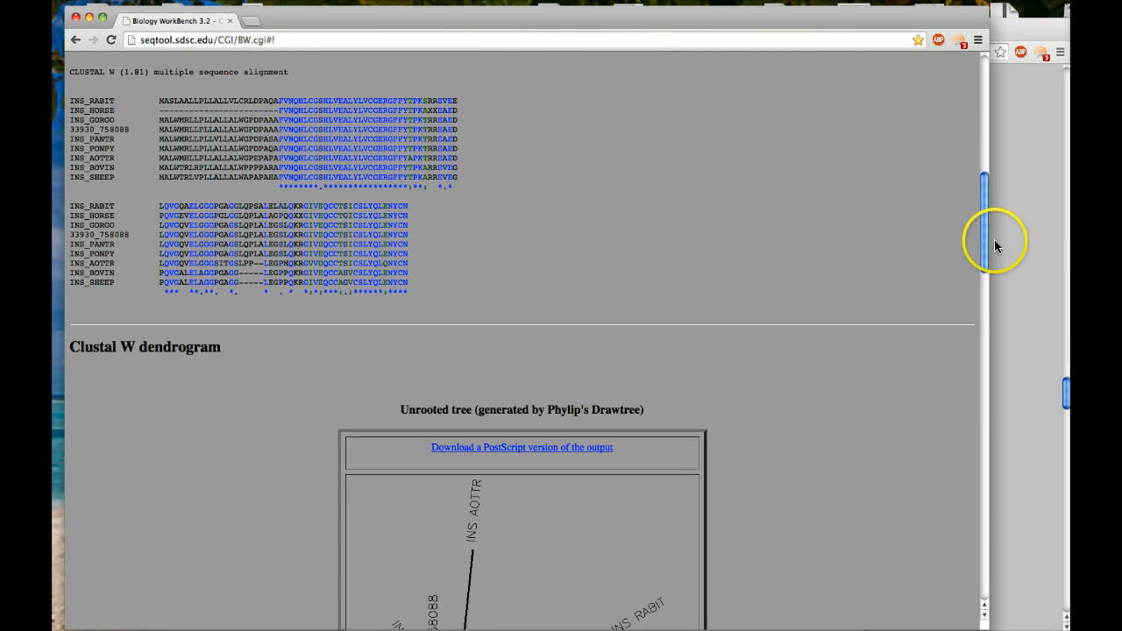
Switch to the Proinsulin worksheet and review its alignment questions 6 to 9, along with the alignment interpretation questions in the online form.
left_click(1040, 232)
scroll(883, 387, "down", 15)
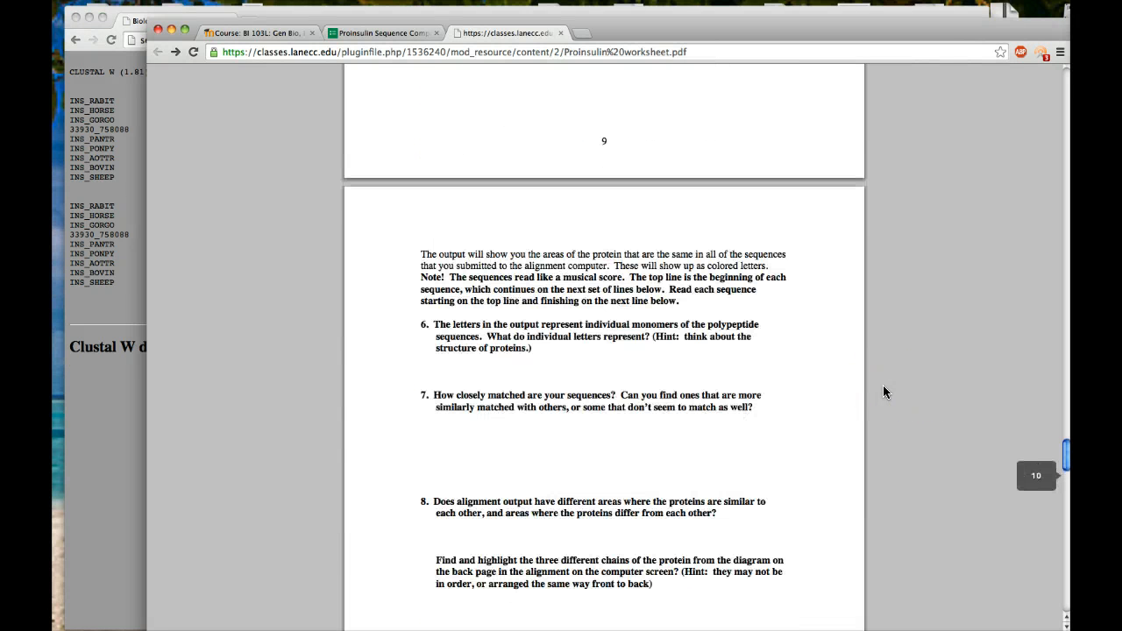
scroll(877, 390, "down", 2)
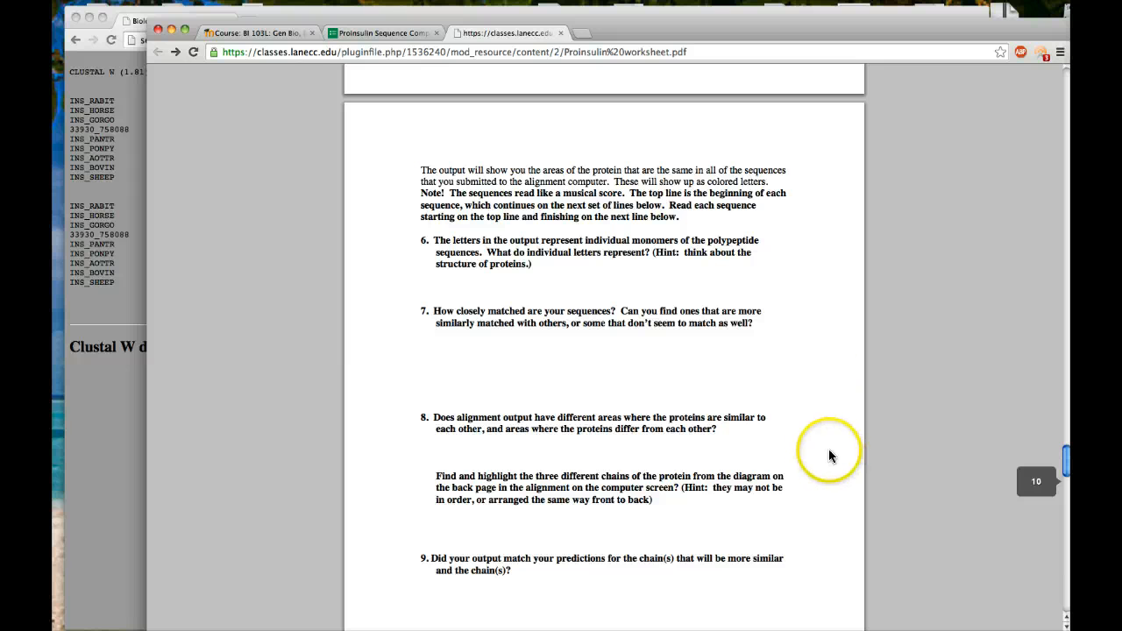
left_click(355, 33)
scroll(344, 274, "down", 10)
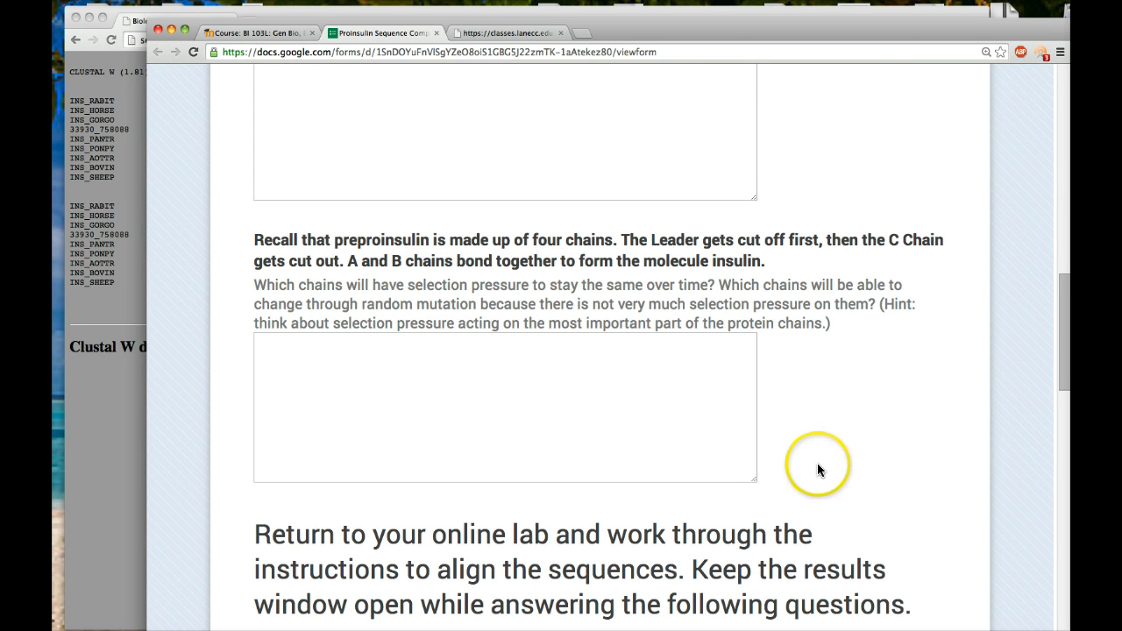
scroll(816, 479, "down", 2)
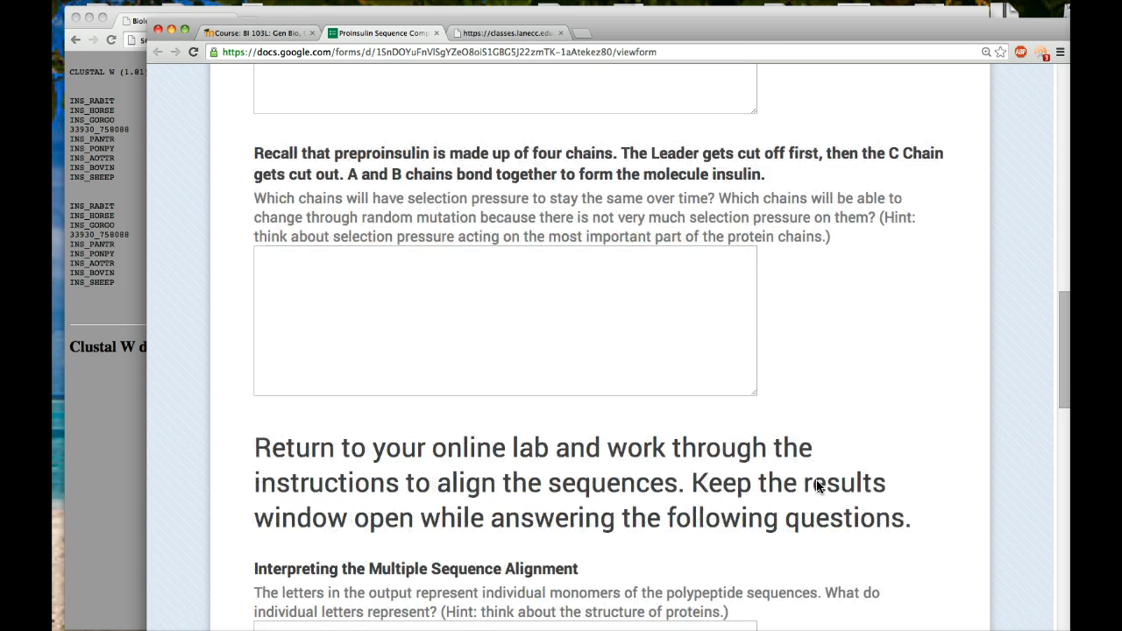
scroll(818, 469, "down", 4)
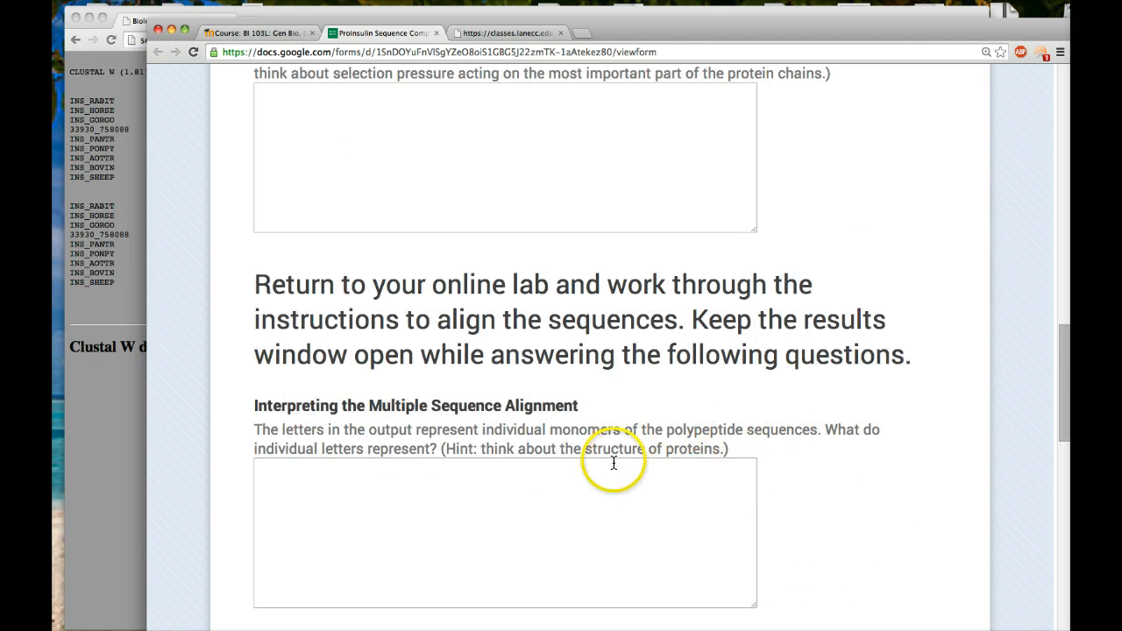
scroll(612, 463, "down", 2)
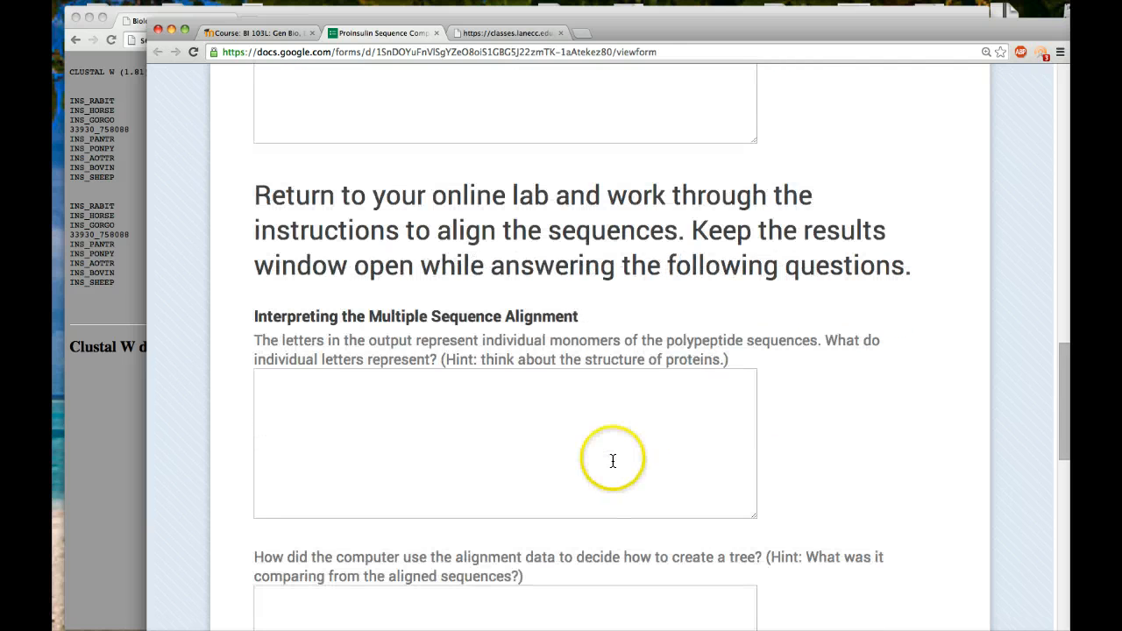
scroll(761, 447, "down", 3)
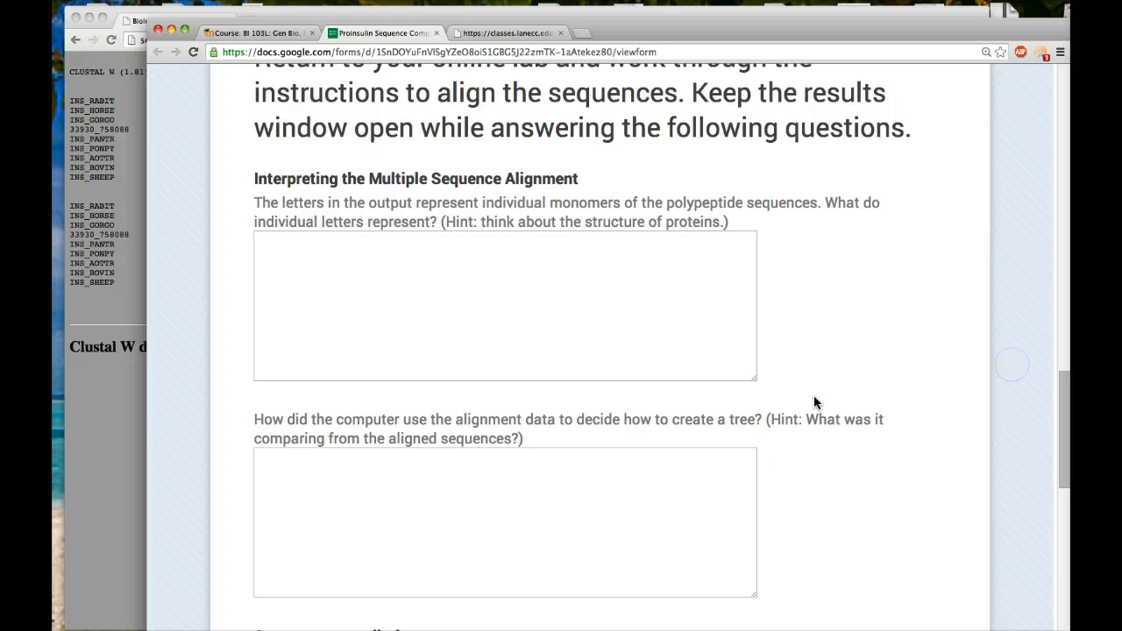
Return to the Proinsulin worksheet PDF and read the Step 5 phylogenetic tree questions and the Step 6 instructions for analyzing aligned sequences.
left_click(494, 33)
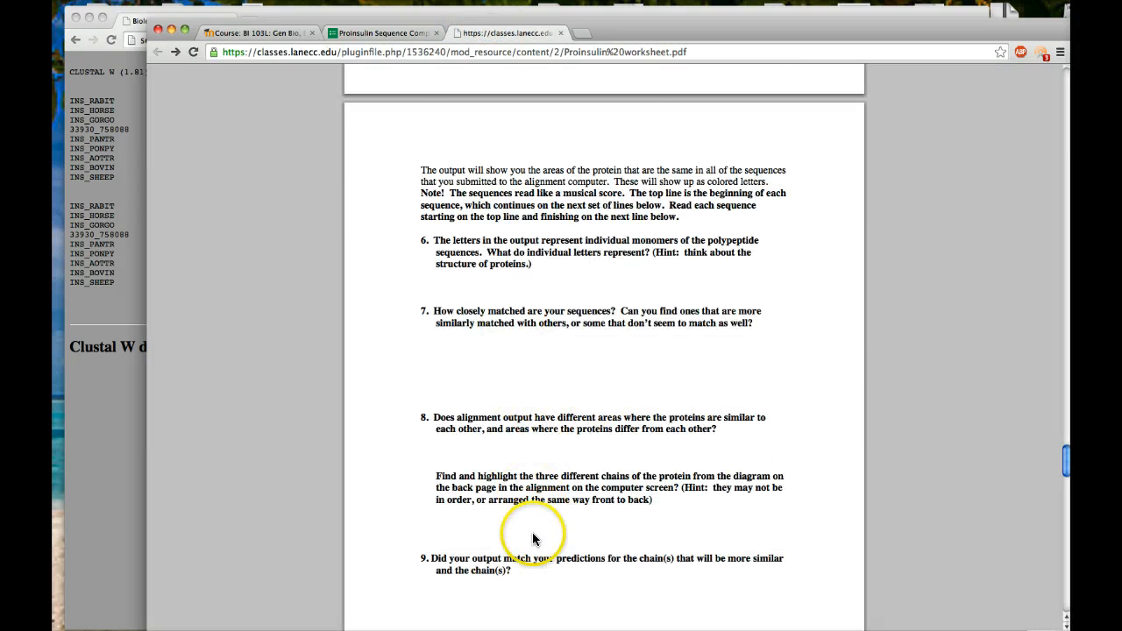
scroll(534, 539, "down", 3)
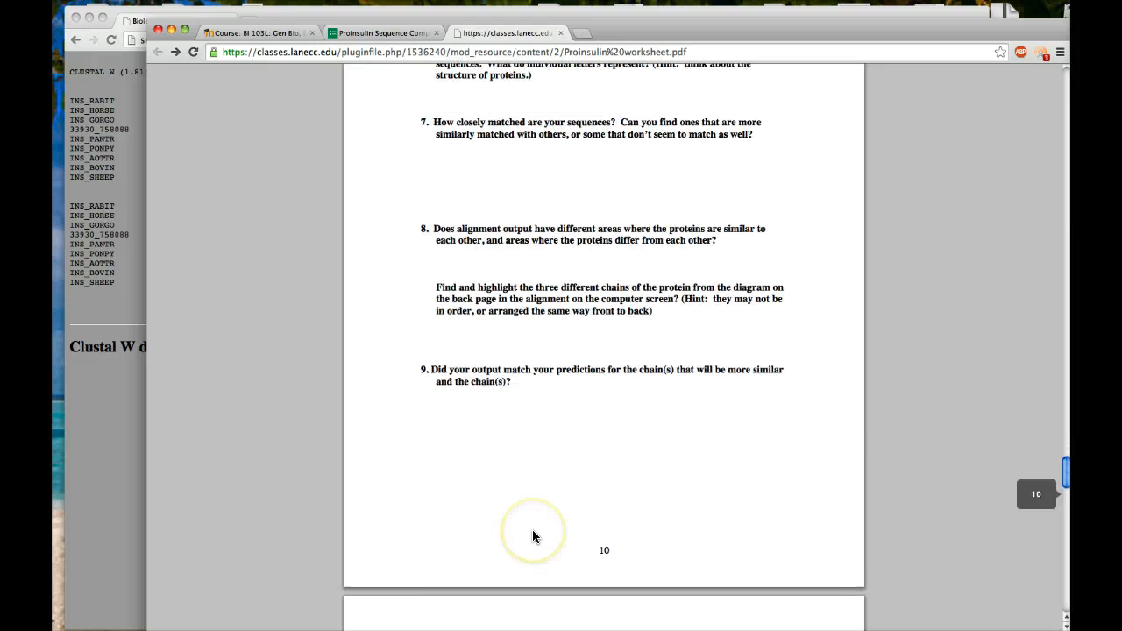
scroll(532, 536, "down", 3)
scroll(531, 533, "down", 3)
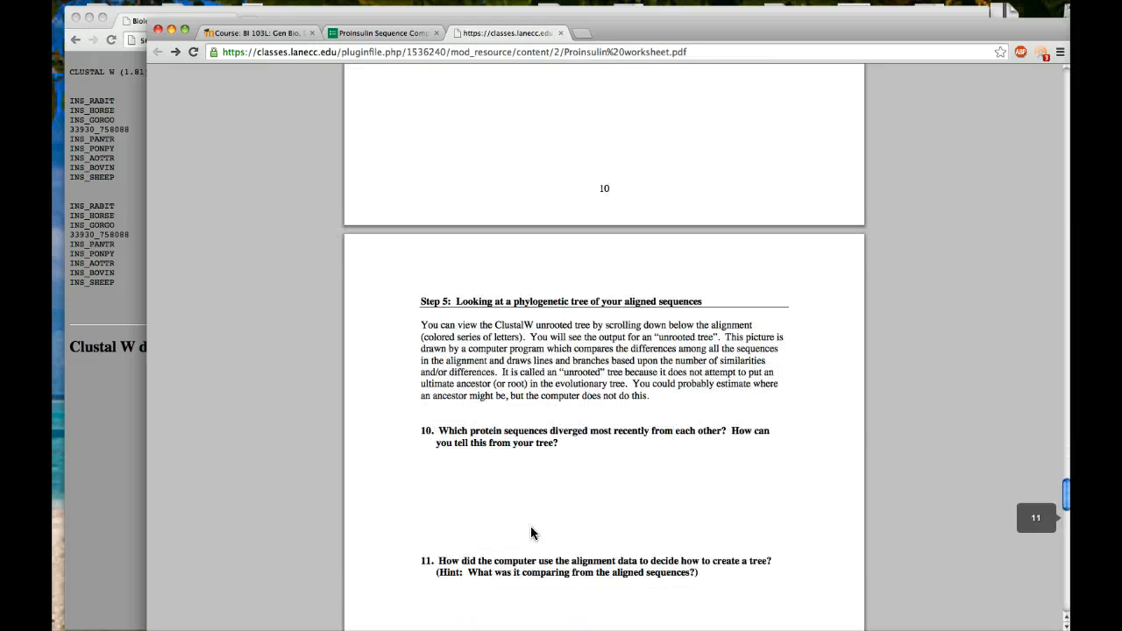
scroll(531, 533, "down", 2)
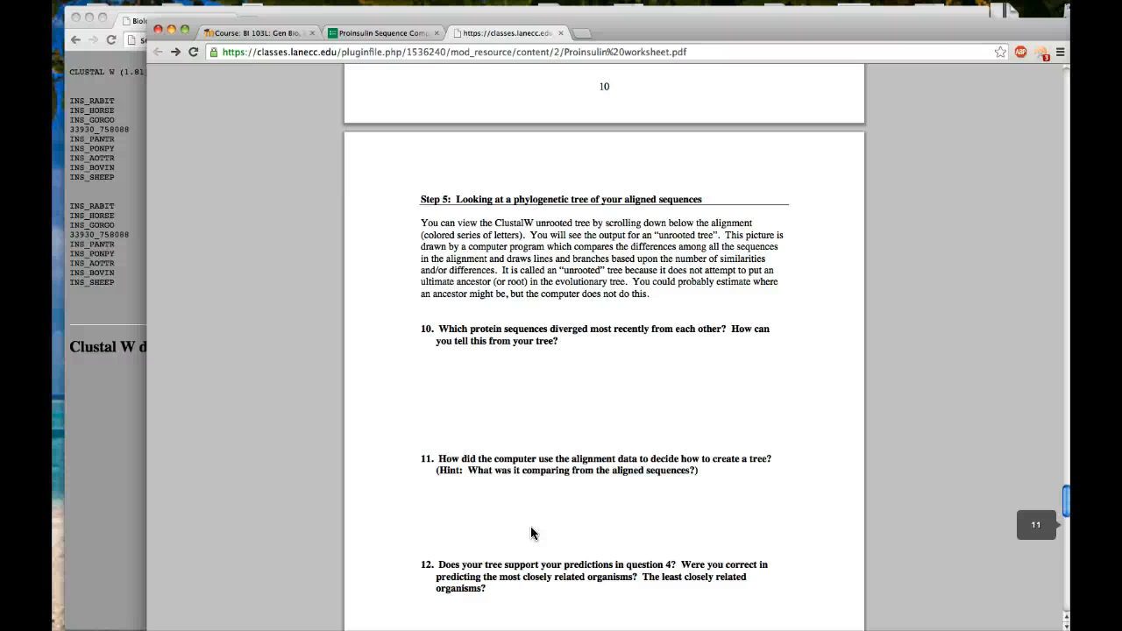
scroll(531, 533, "down", 1)
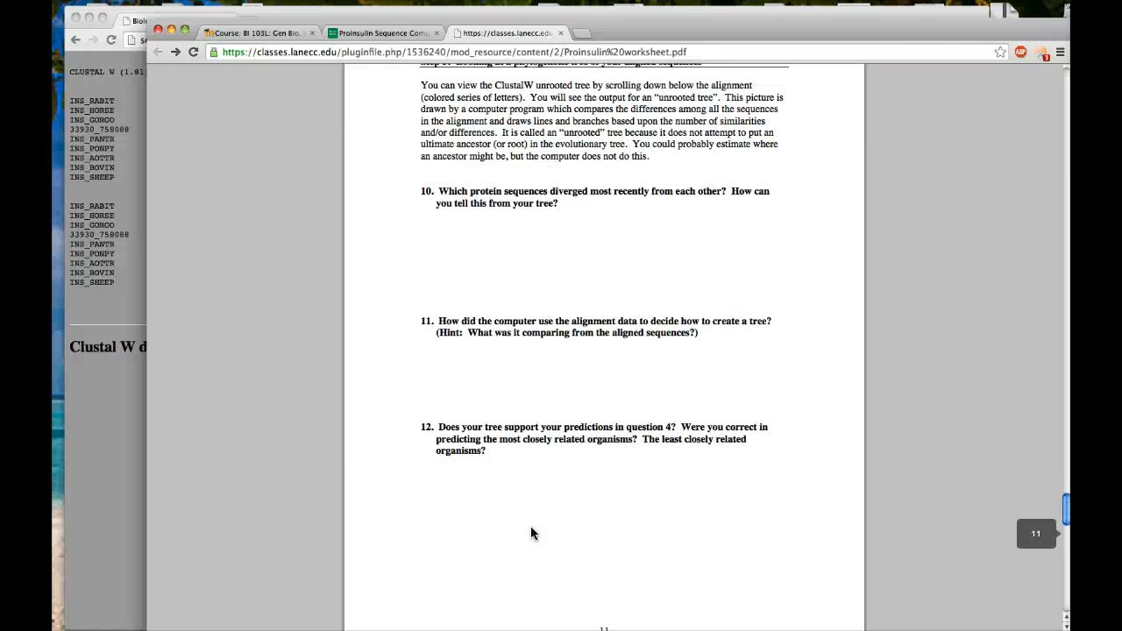
scroll(531, 533, "down", 4)
scroll(532, 532, "down", 7)
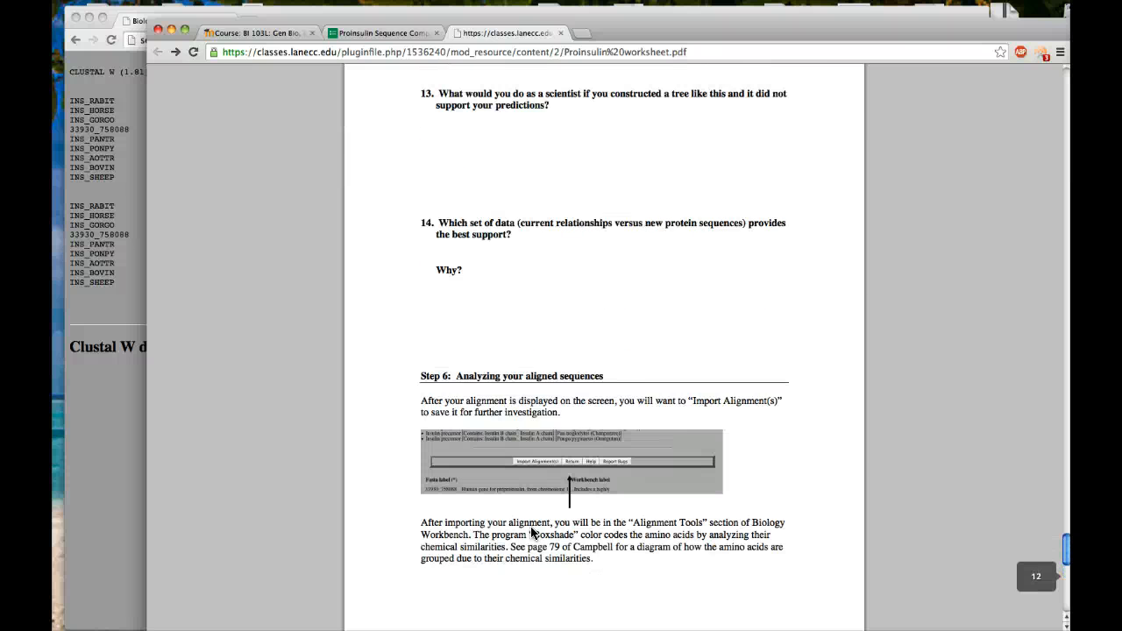
left_click(542, 552)
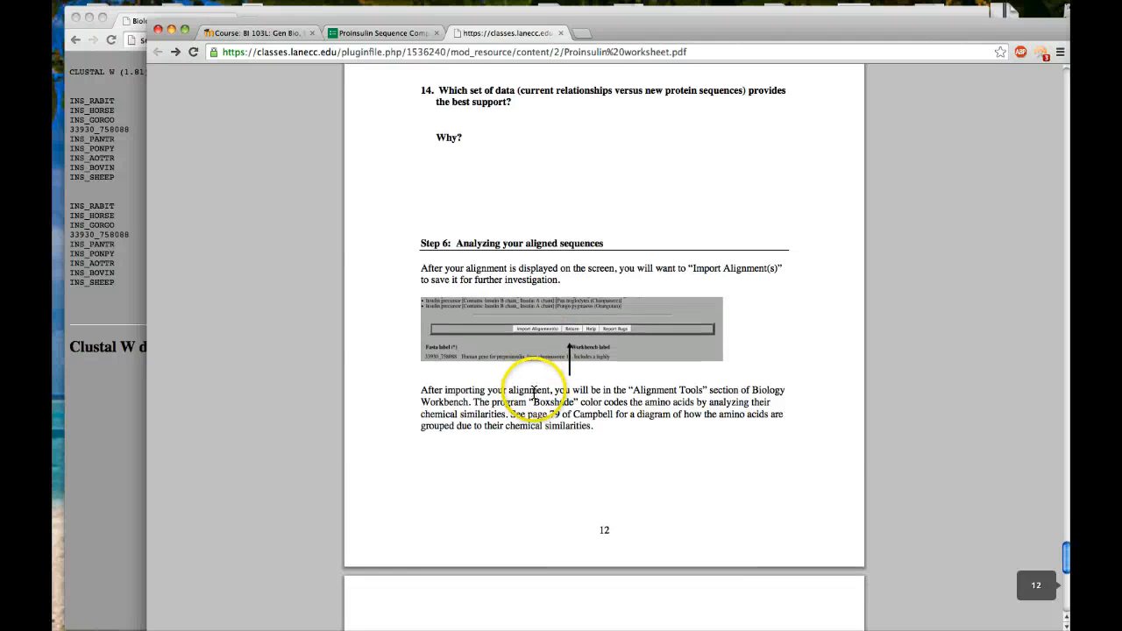
scroll(532, 393, "down", 1)
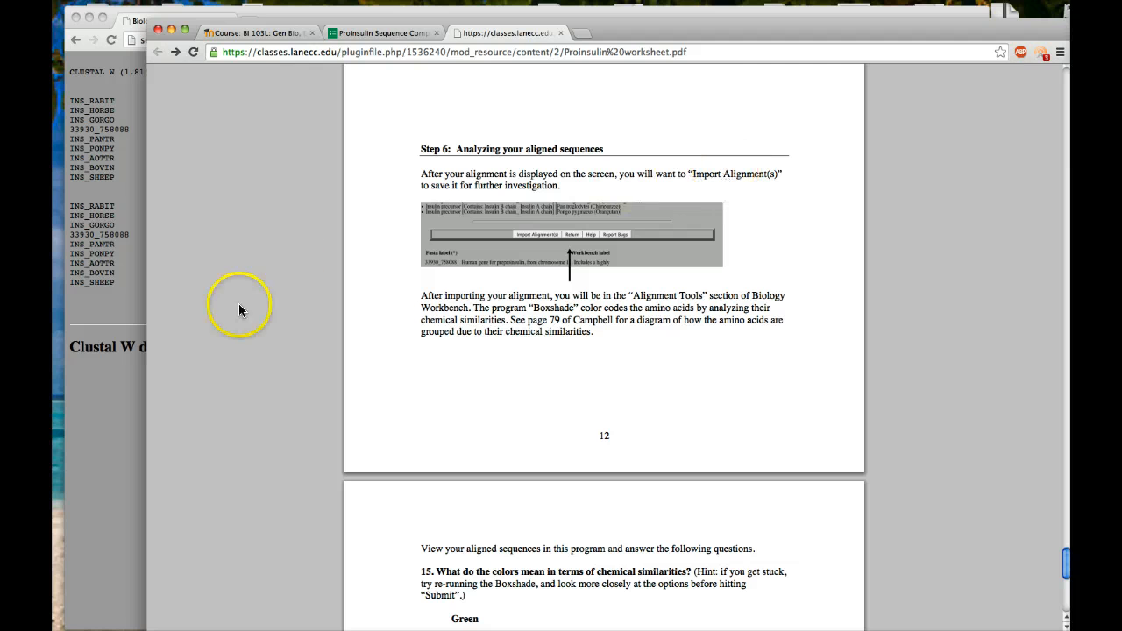
Switch to Biology WorkBench and import the CLUSTALW alignment of the insulin sequences into the Alignment Tools.
left_click(114, 364)
scroll(315, 374, "up", 10)
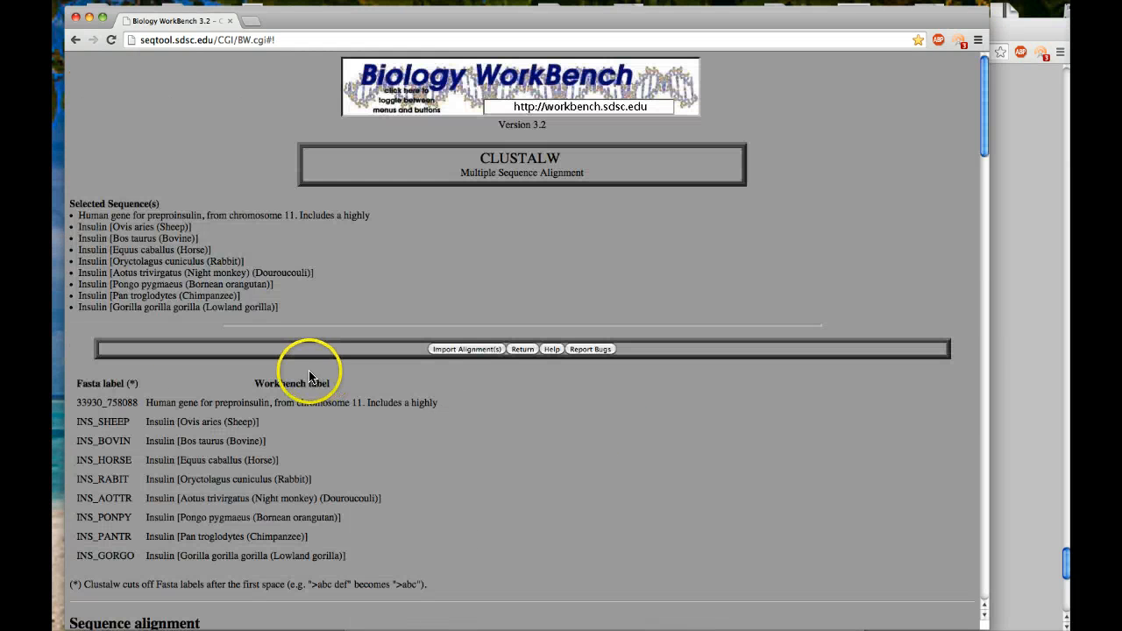
left_click(469, 351)
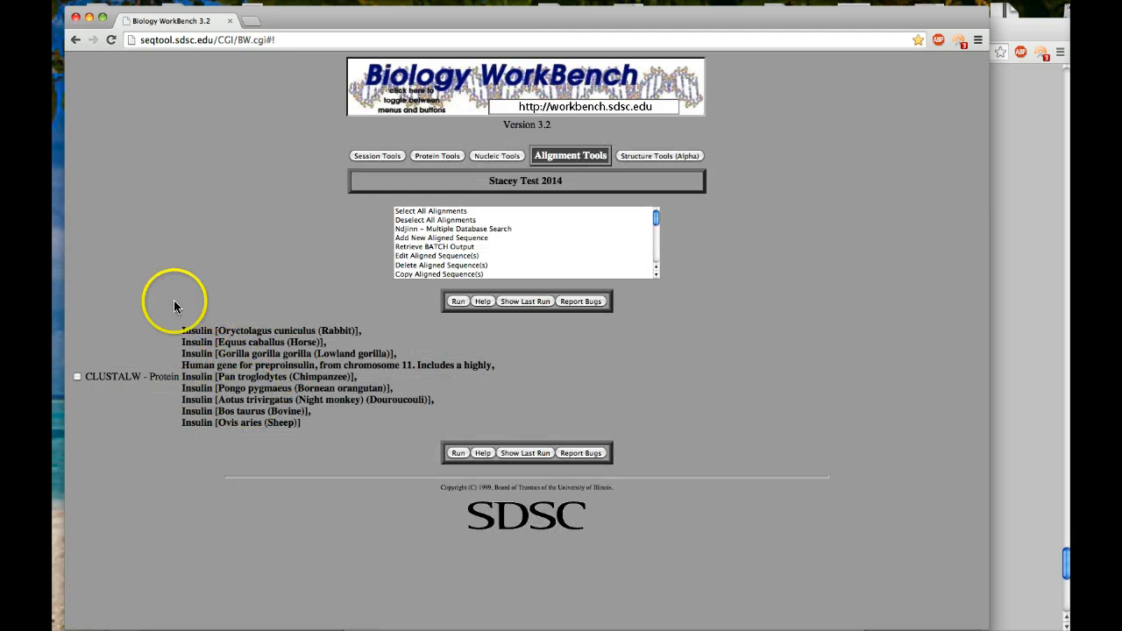
Run BOXSHADE on the imported CLUSTALW protein alignment with the default settings and examine the colour-coded plot.
left_click(77, 376)
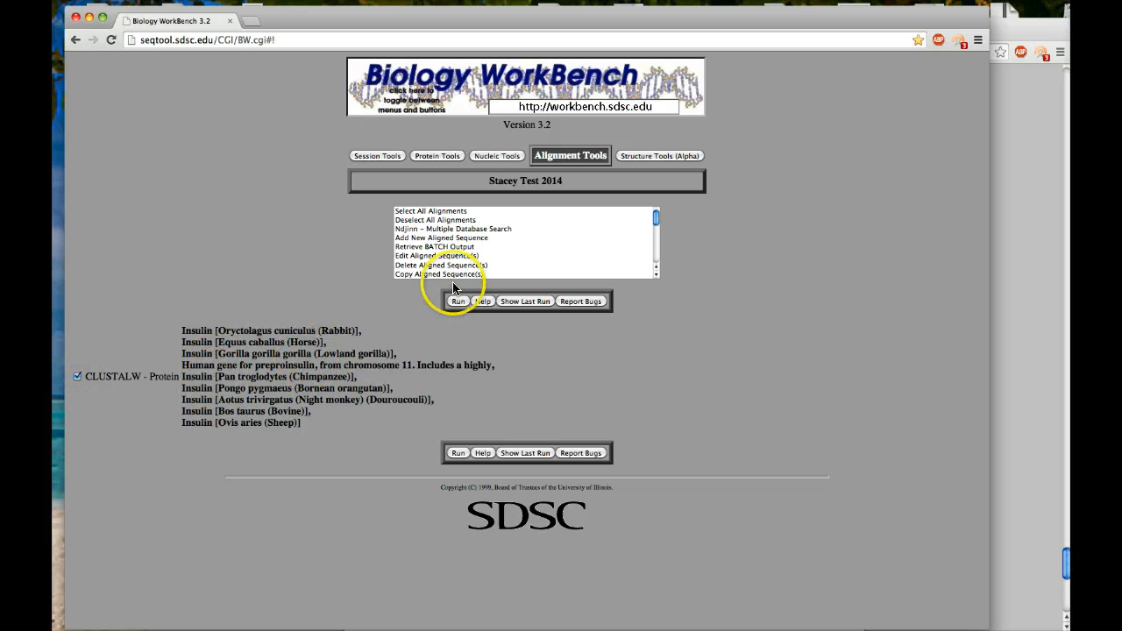
scroll(434, 252, "down", 3)
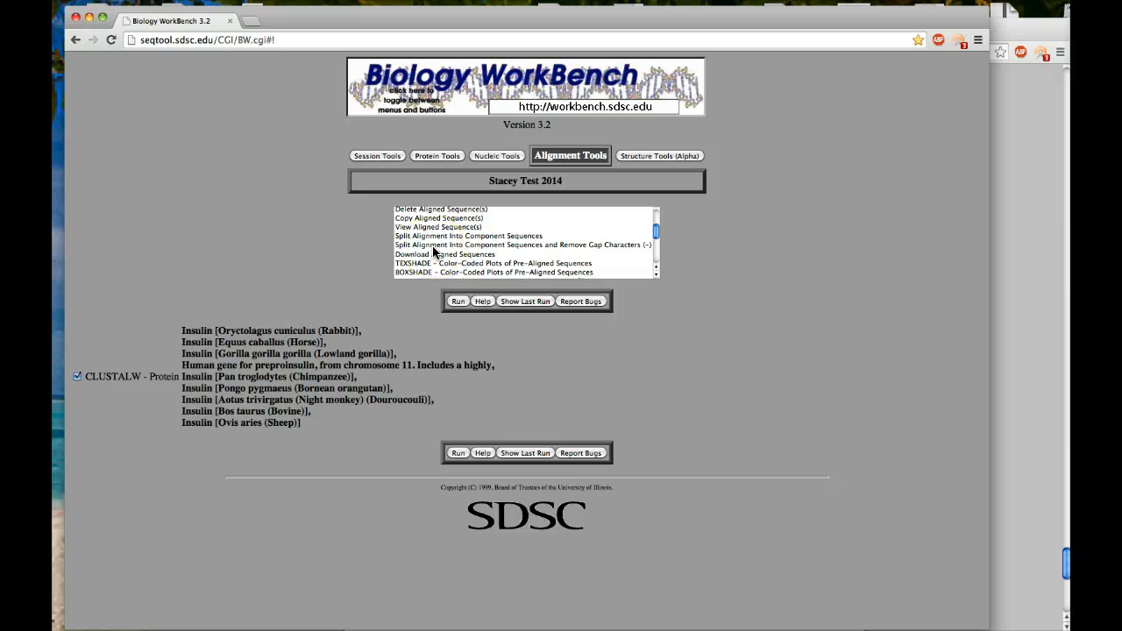
scroll(434, 252, "down", 1)
left_click(428, 267)
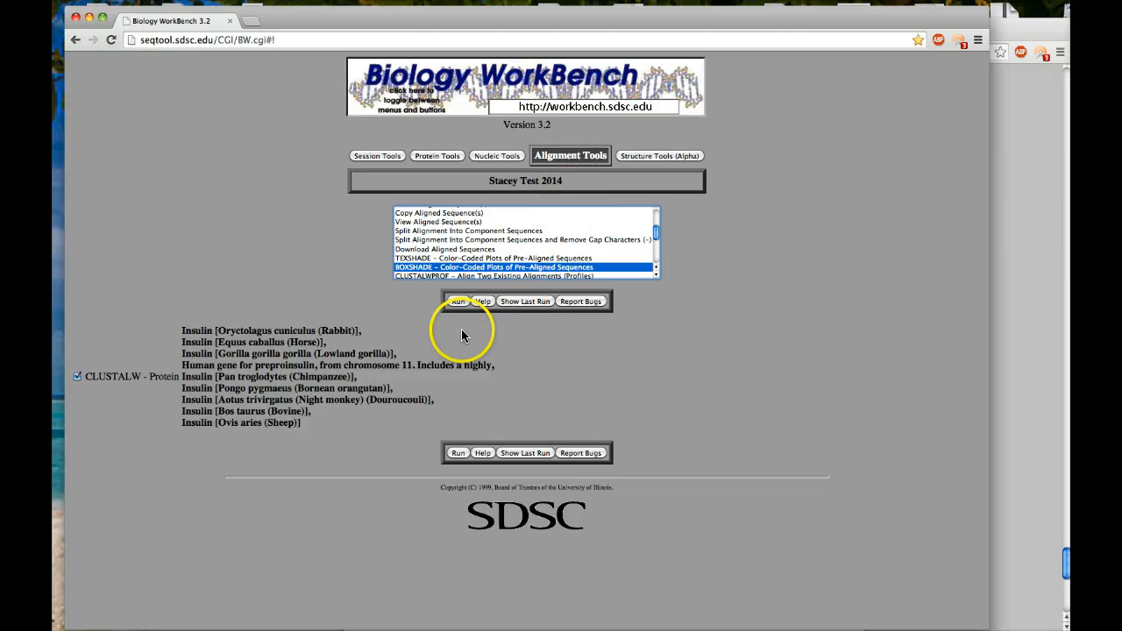
left_click(458, 302)
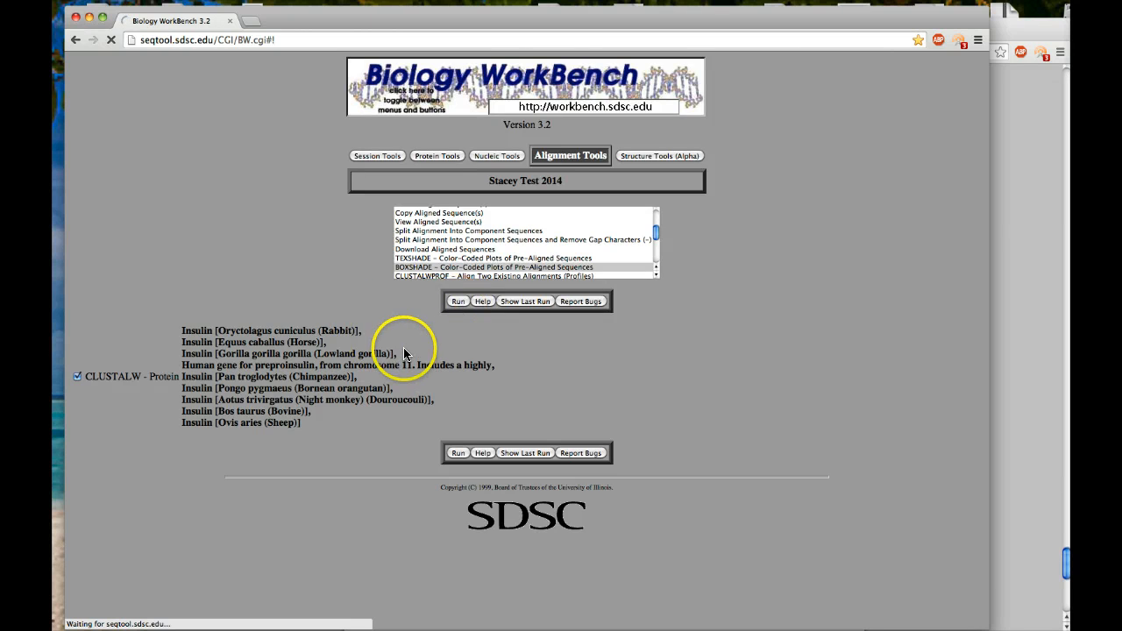
scroll(449, 368, "down", 2)
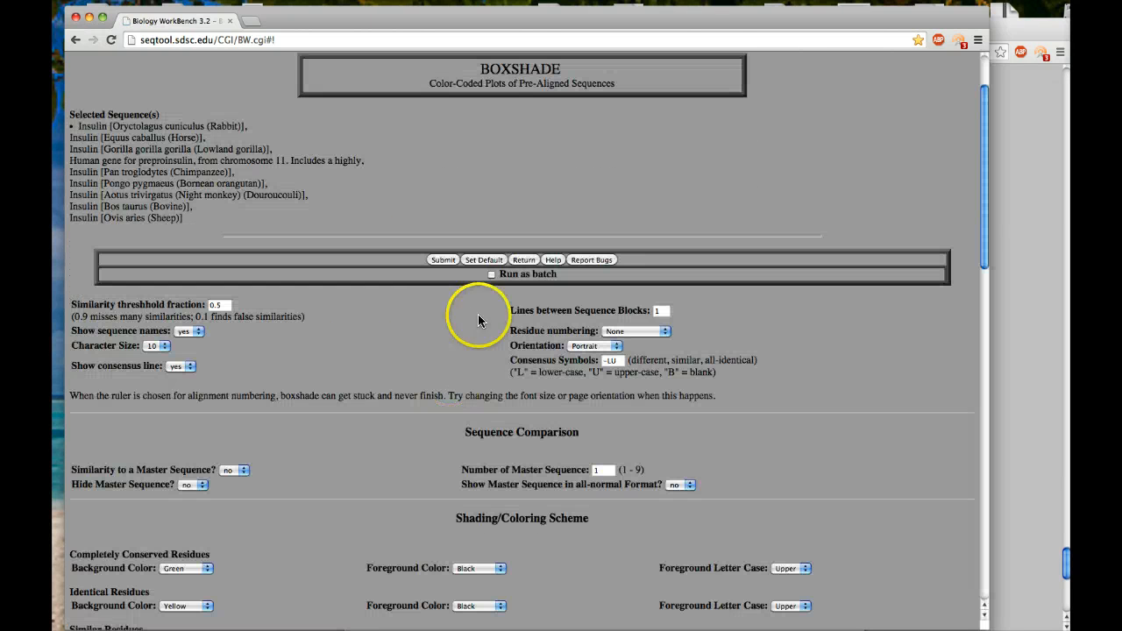
left_click(442, 260)
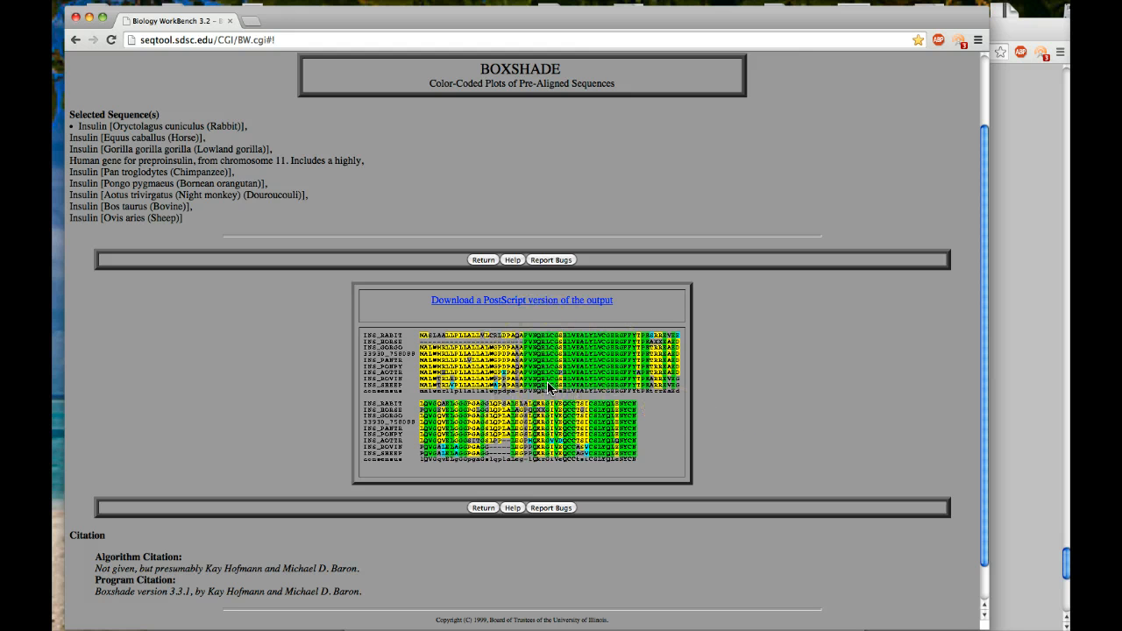
scroll(549, 386, "down", 1)
scroll(552, 395, "down", 1)
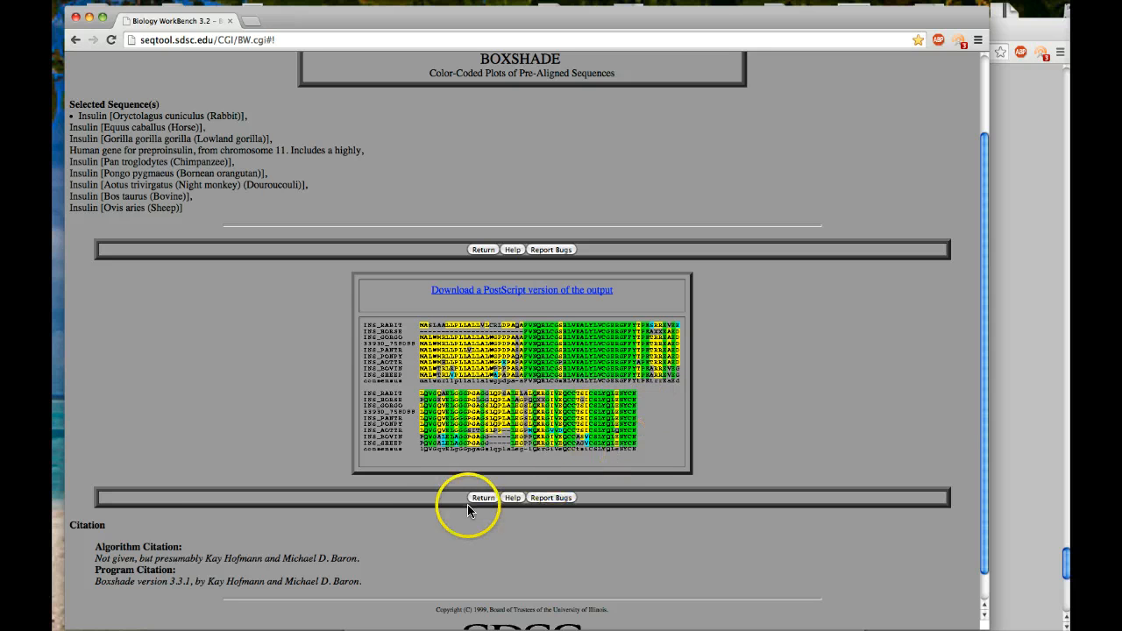
Return to the Alignment Tools, run DRAWGRAM on the CLUSTALW alignment with the default settings, and examine the rooted phylogenetic tree.
left_click(482, 498)
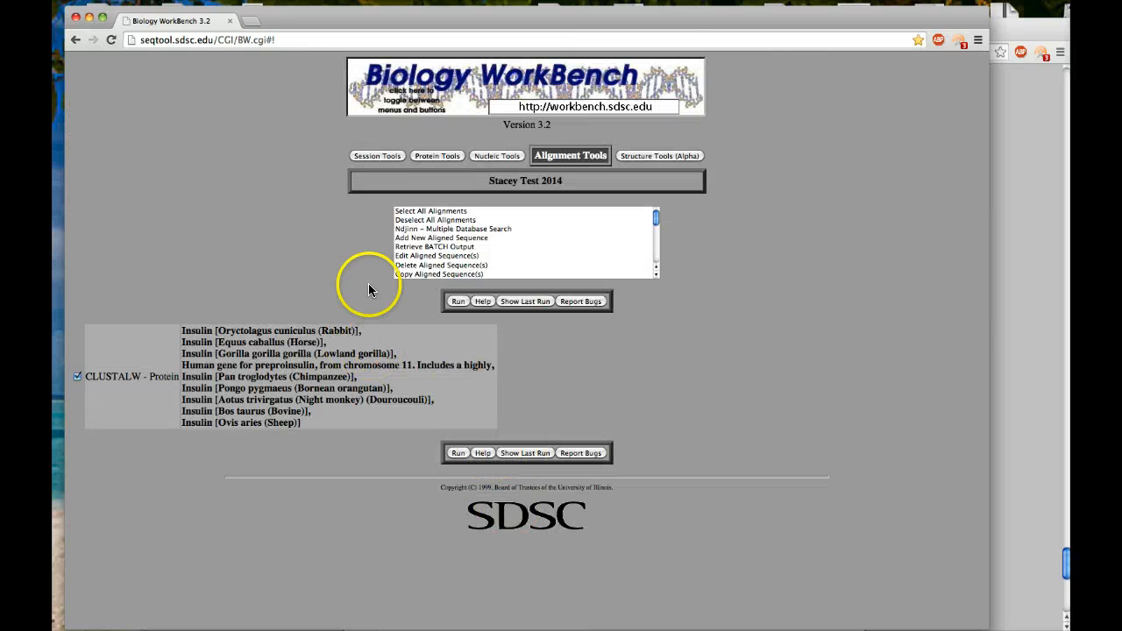
scroll(442, 256, "down", 10)
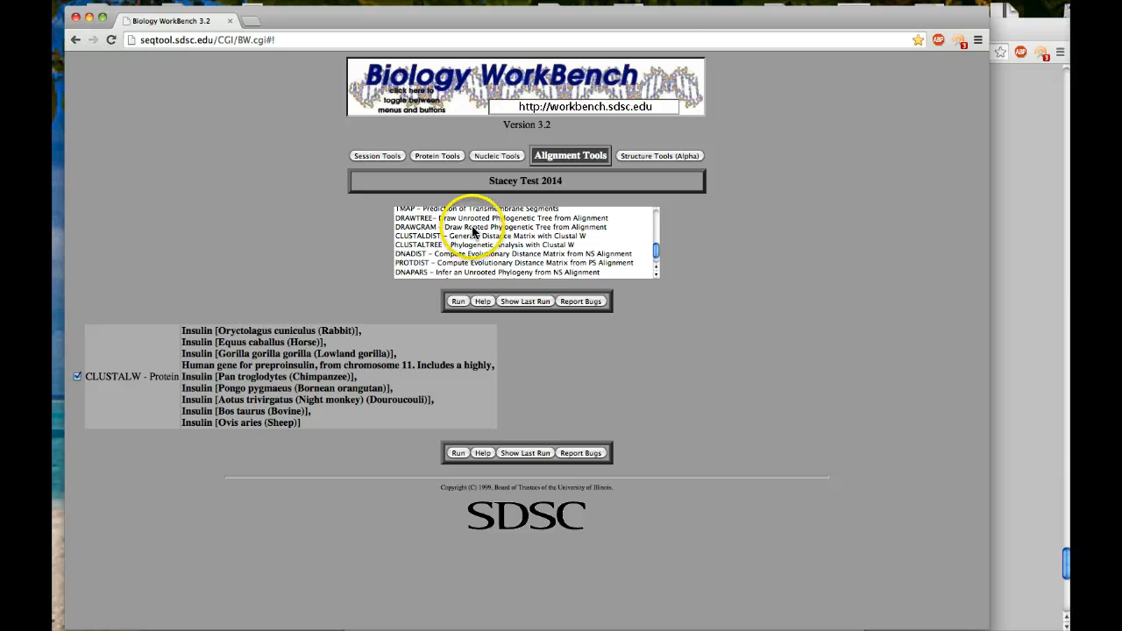
left_click(473, 228)
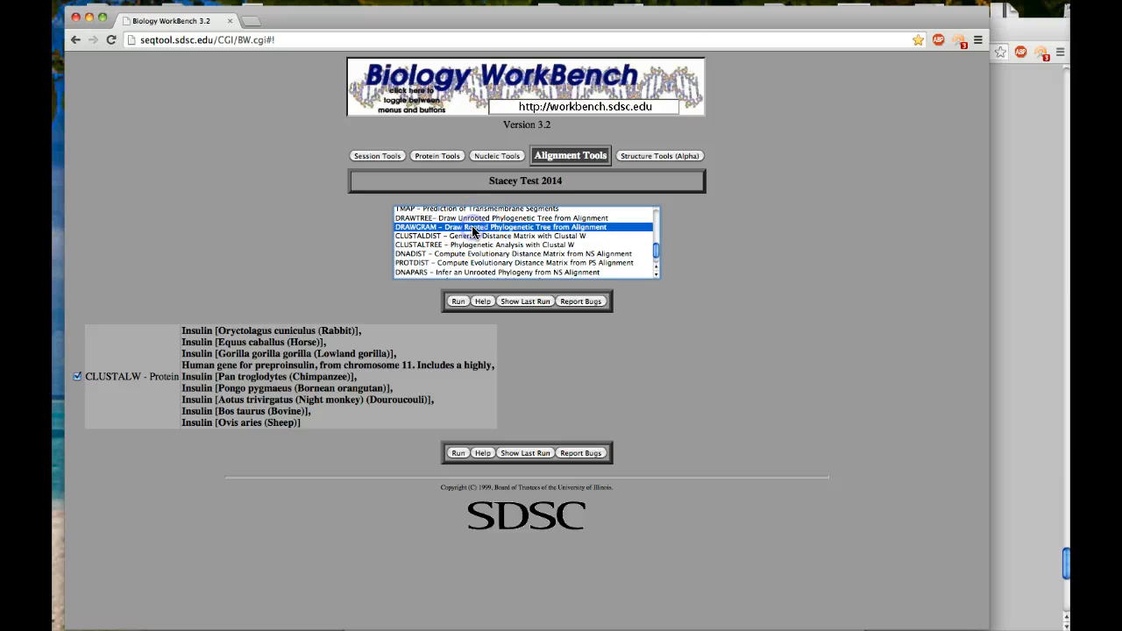
left_click(456, 301)
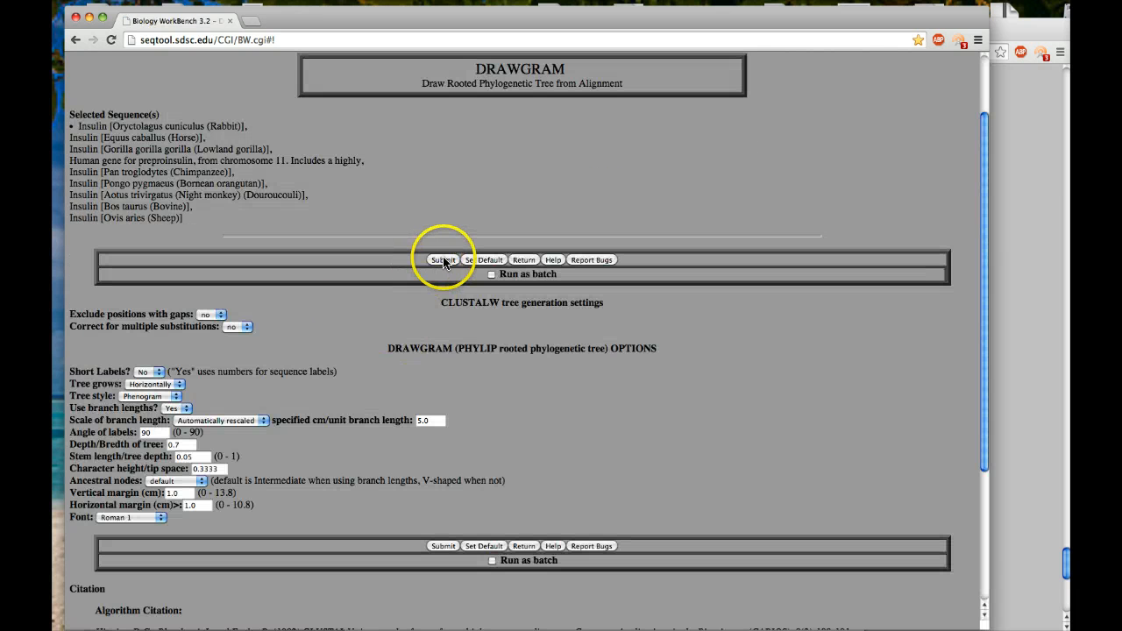
left_click(443, 261)
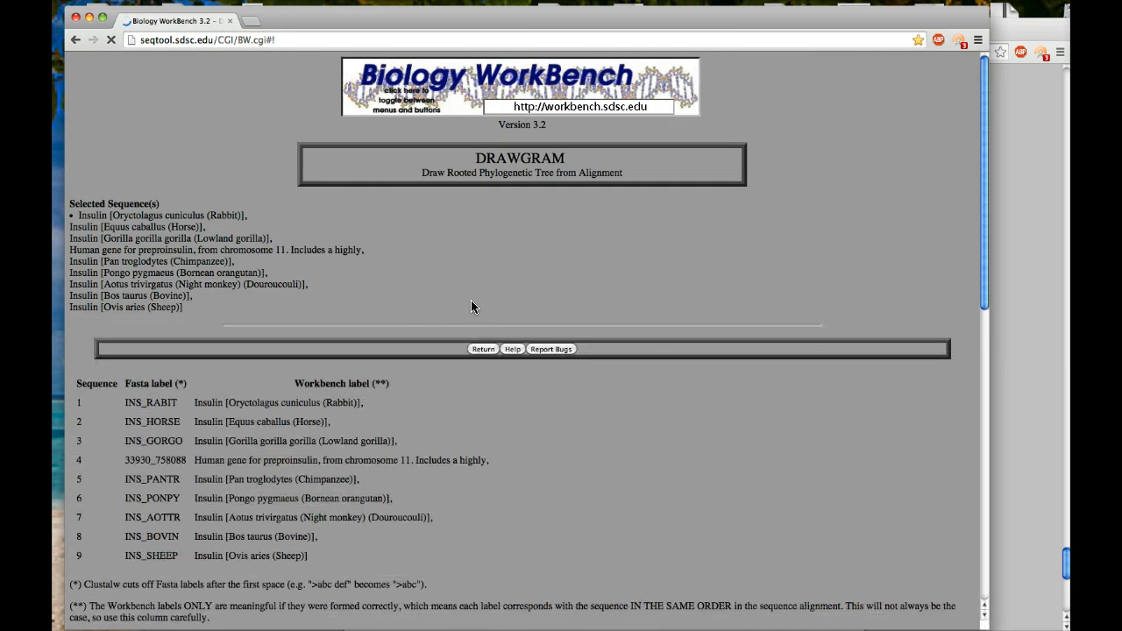
scroll(465, 362, "down", 5)
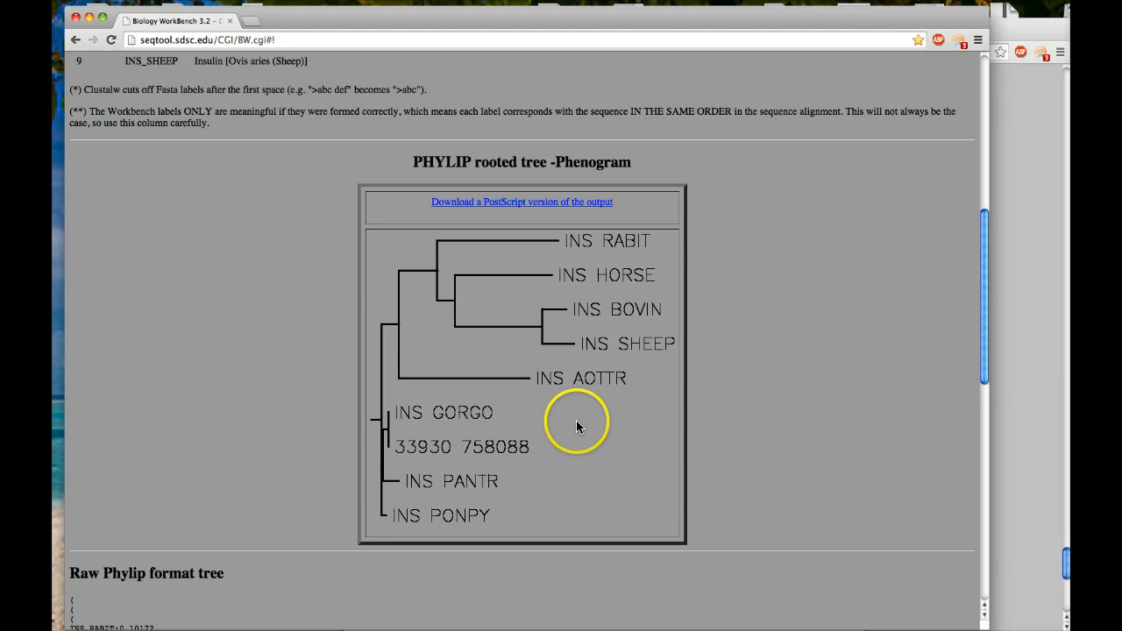
scroll(744, 418, "down", 3)
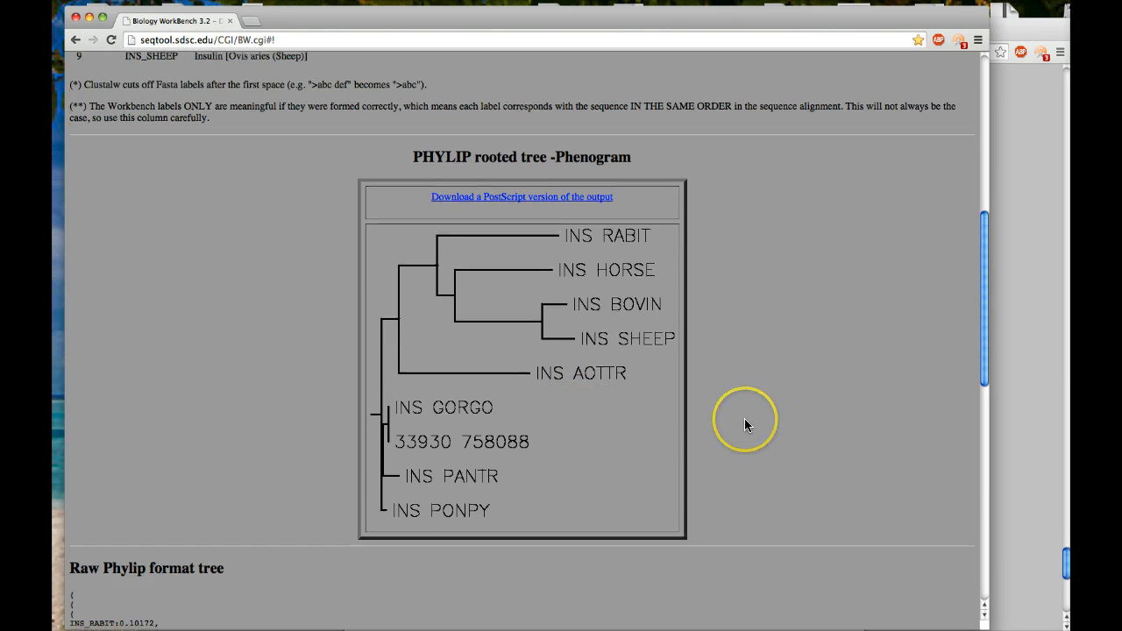